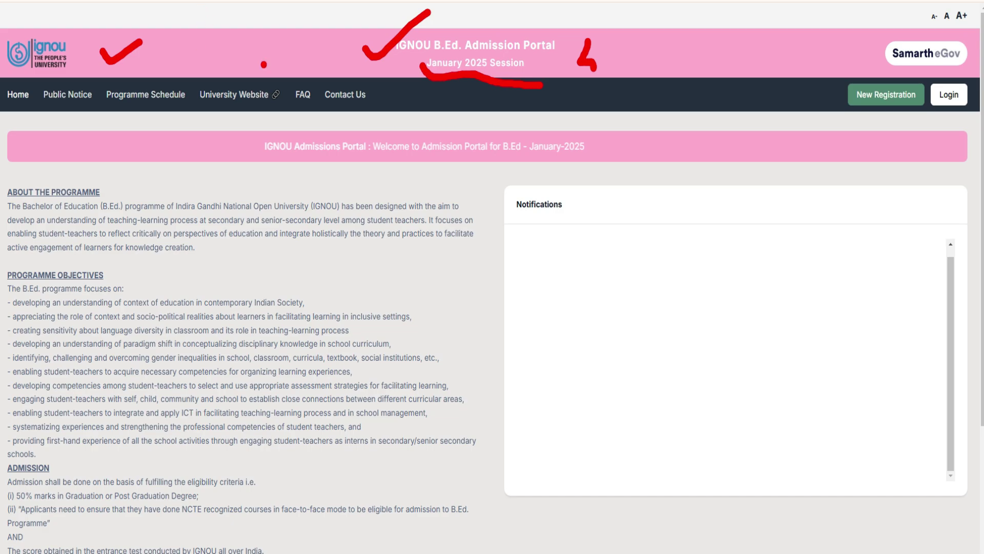
Open the new registration form and look over its instructions and the applicant's full name field.
mouse_move(813, 78)
left_mouse_down()
mouse_move(821, 141)
mouse_move(925, 118)
mouse_move(862, 60)
mouse_move(811, 80)
left_mouse_up()
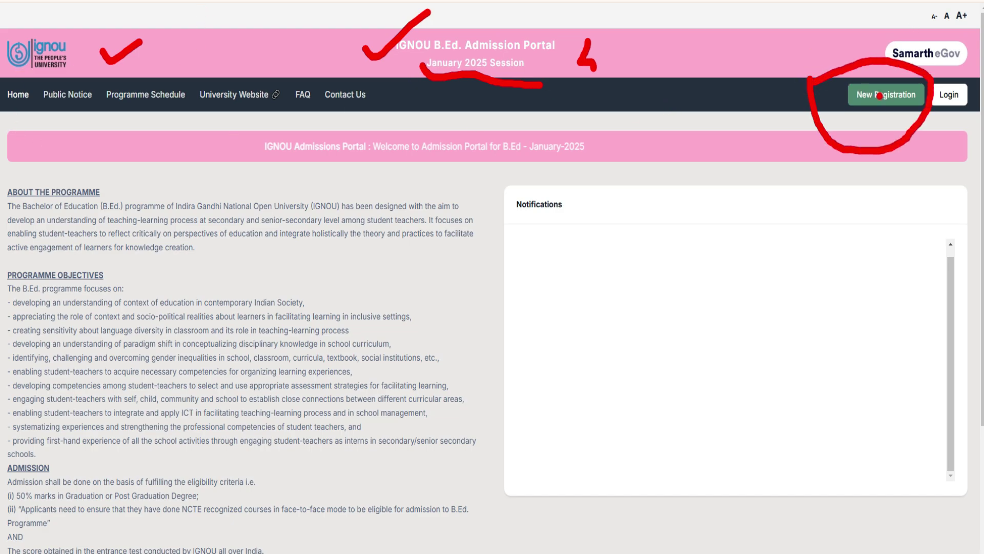
left_click(867, 95)
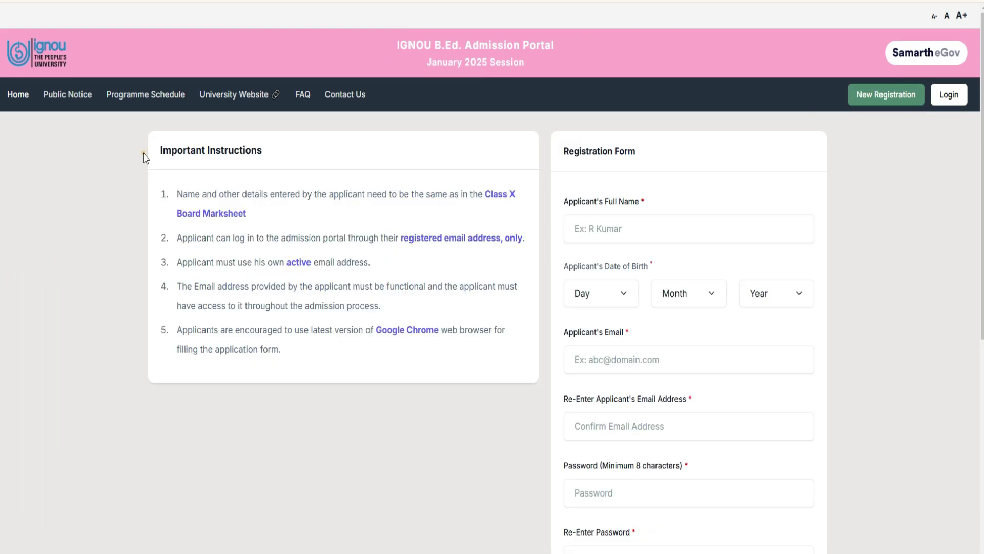
left_click_drag(144, 150, 281, 161)
left_click_drag(547, 156, 659, 157)
scroll(755, 260, "down", 7)
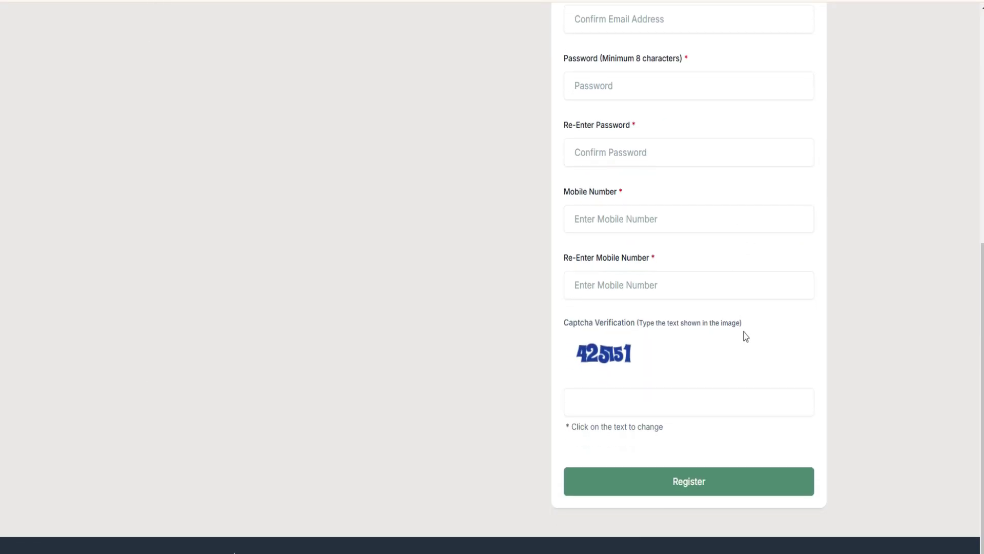
scroll(745, 329, "up", 7)
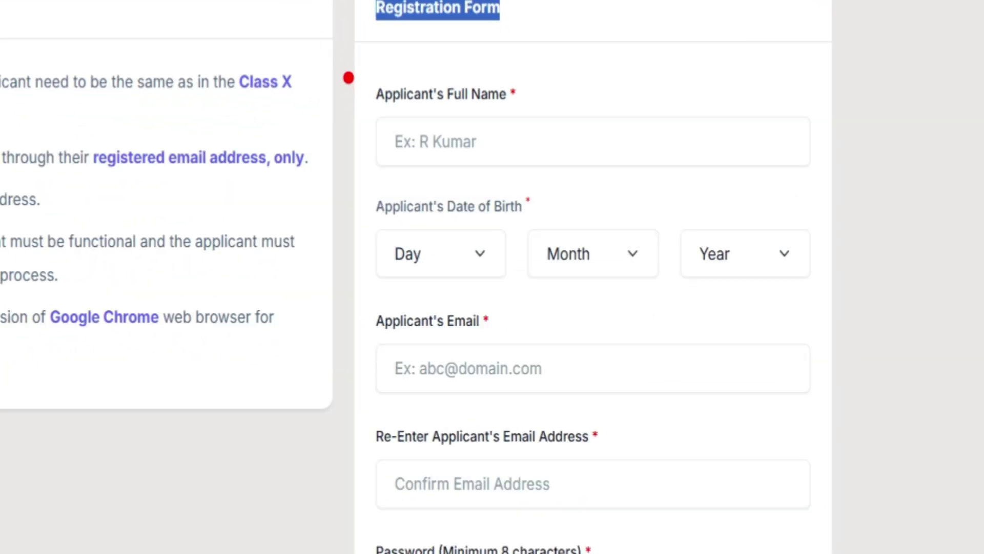
mouse_move(348, 75)
left_mouse_down()
mouse_move(352, 116)
mouse_move(530, 106)
mouse_move(535, 38)
left_mouse_up()
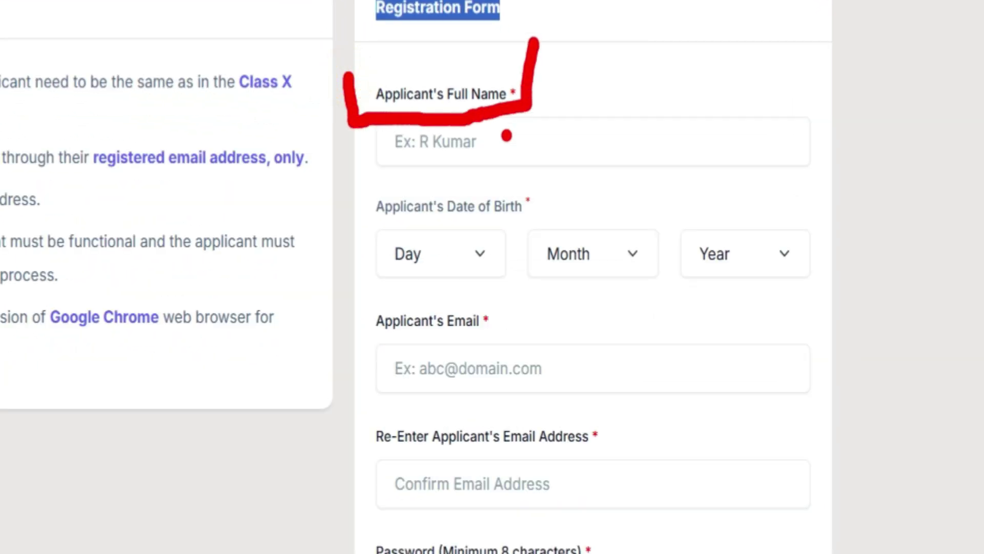
left_click_drag(495, 138, 579, 77)
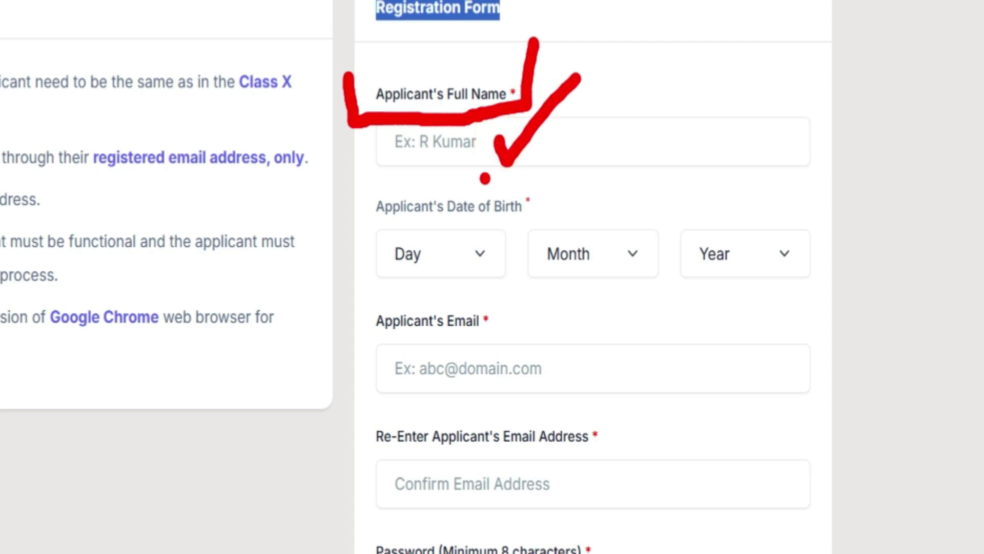
Fill in the applicant's date of birth by choosing the day, month and year.
left_click(420, 254)
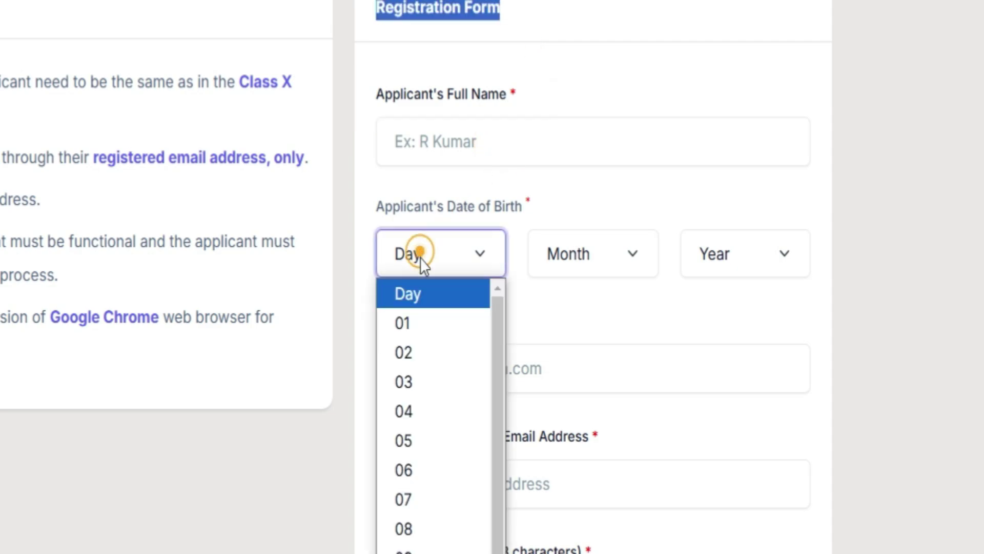
left_click(424, 322)
left_click(595, 256)
left_click(582, 324)
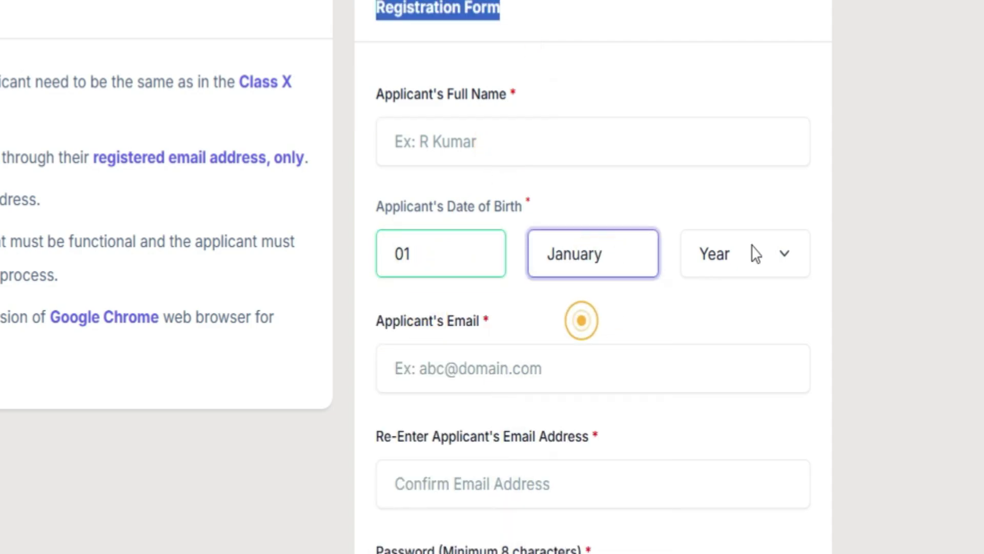
left_click(743, 256)
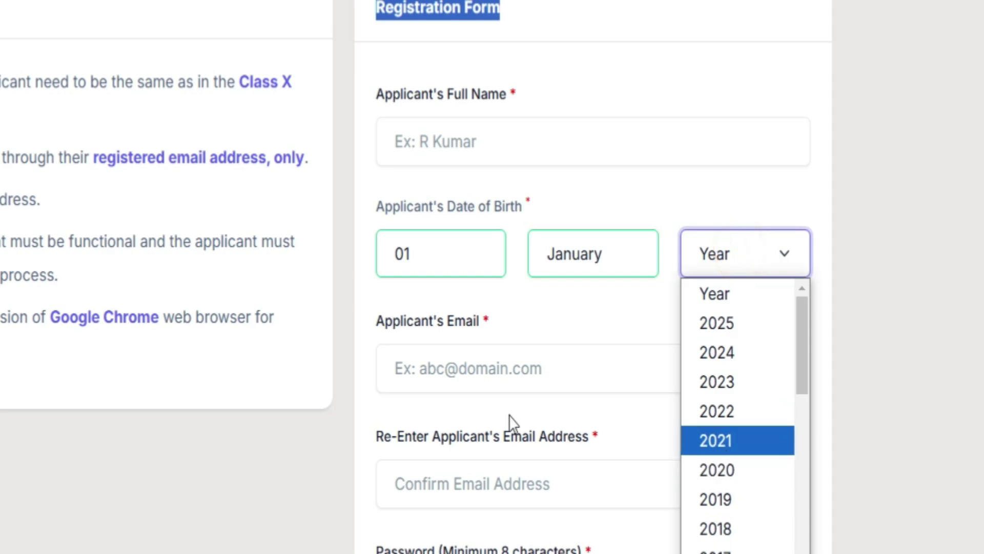
scroll(802, 426, "down", 1)
scroll(744, 416, "down", 3)
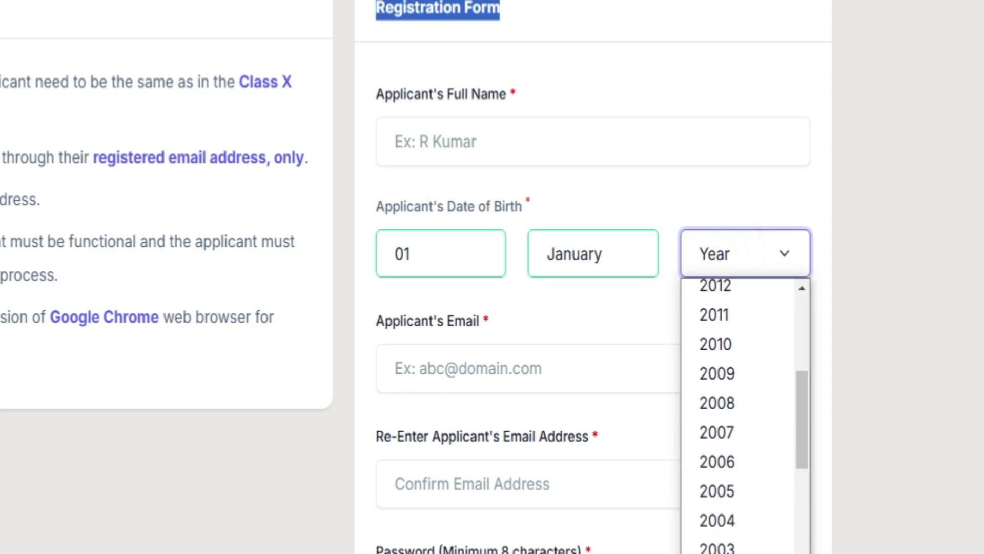
key("1")
key("9")
key("9")
key("9")
key("Return")
Examine the remaining registration fields: email, password, mobile number, their re-entry fields and the captcha verification.
left_click_drag(353, 322, 472, 330)
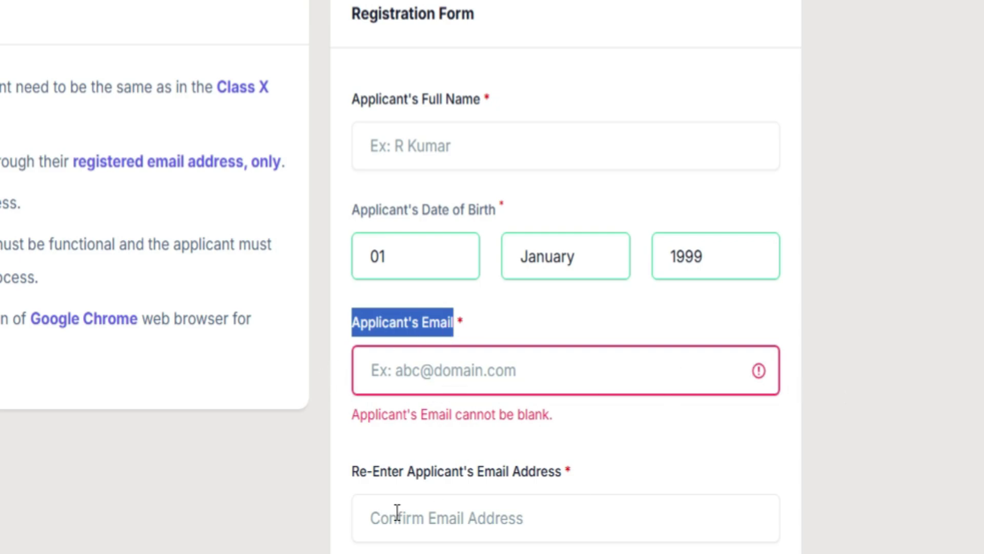
left_click_drag(337, 478, 596, 487)
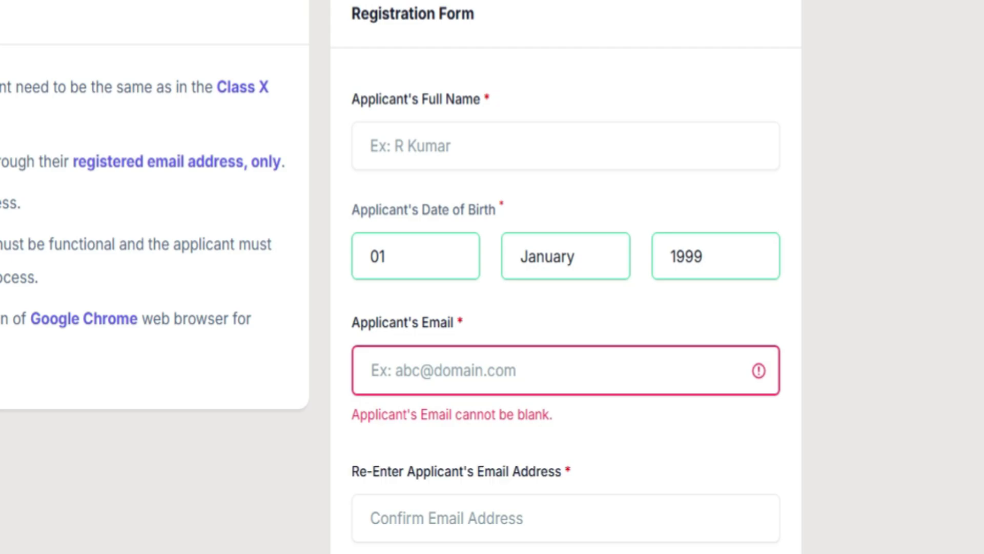
left_click_drag(331, 498, 484, 492)
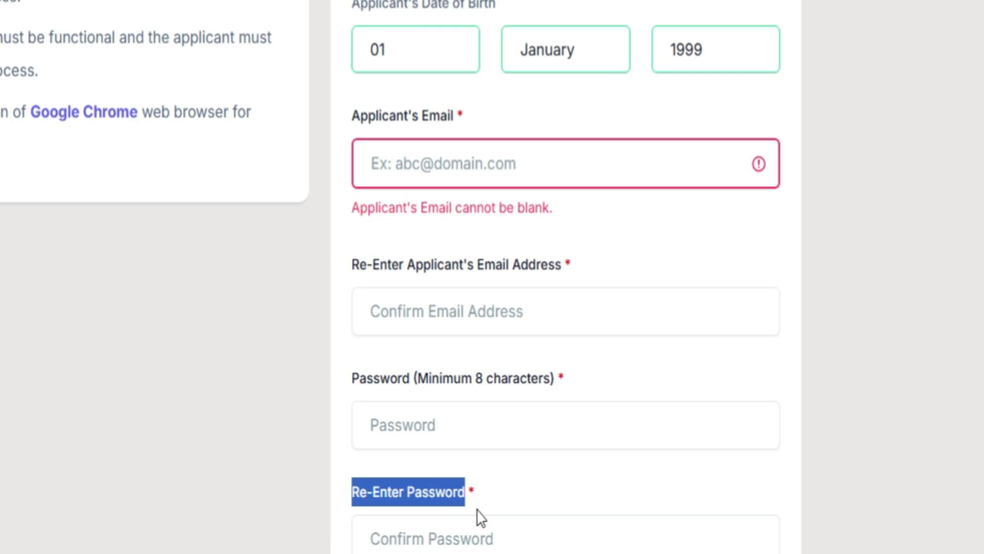
scroll(658, 281, "down", 4)
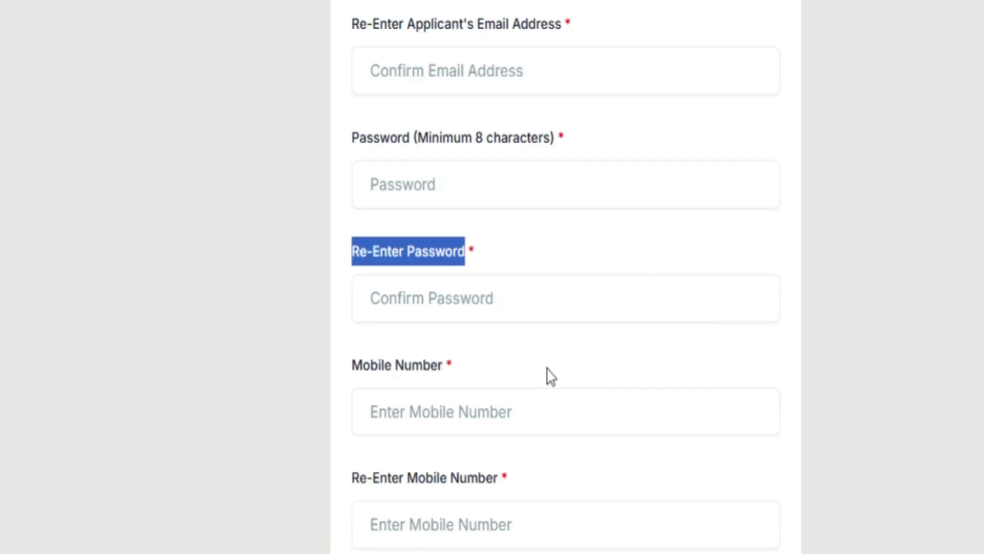
scroll(543, 371, "down", 2)
left_click_drag(353, 262, 499, 262)
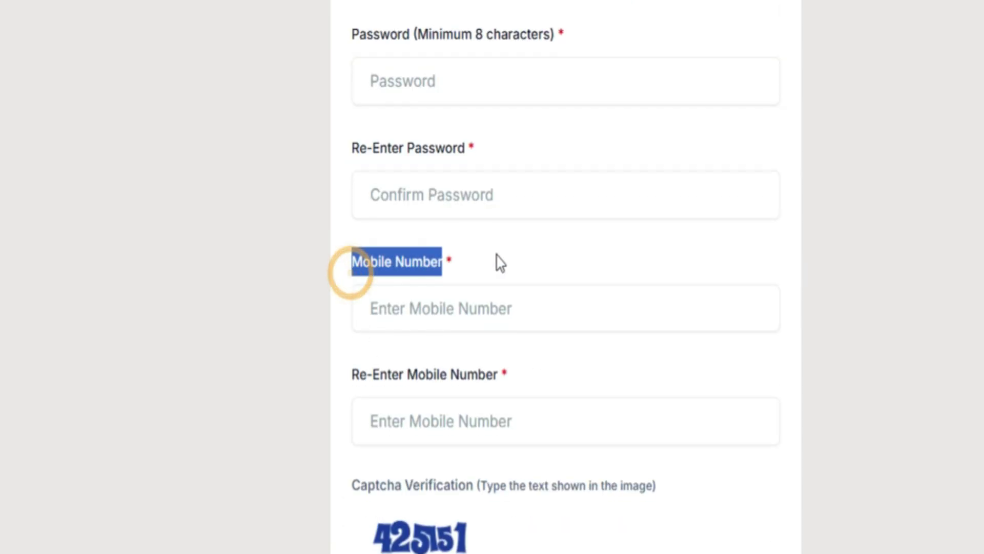
left_click_drag(334, 375, 549, 387)
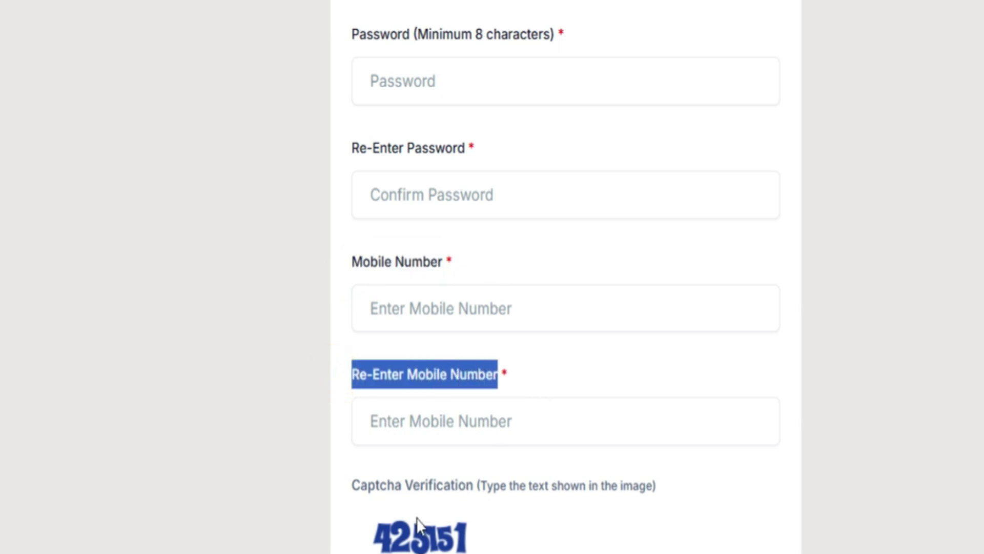
left_click_drag(371, 523, 346, 499)
scroll(345, 507, "down", 5)
left_click(373, 344)
left_click(287, 374)
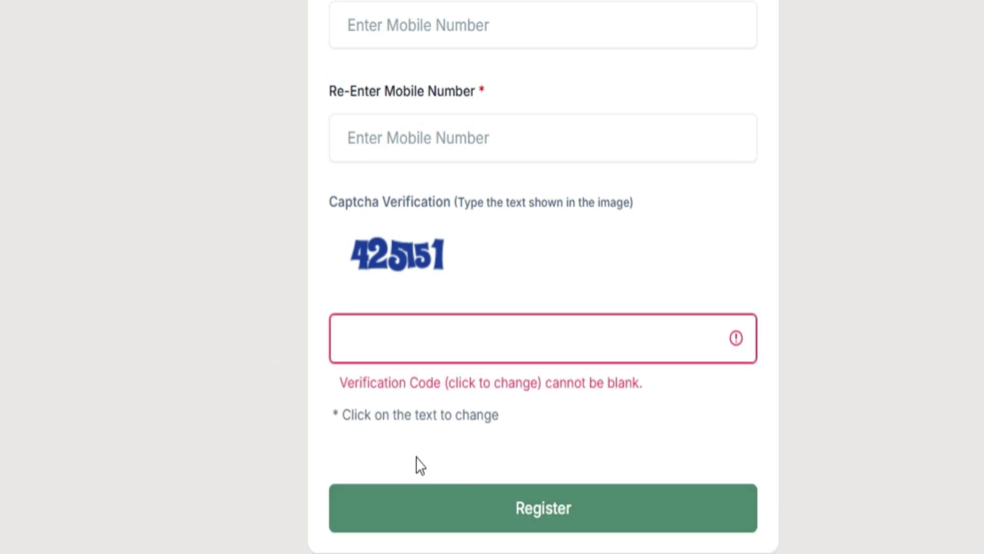
scroll(547, 333, "up", 10)
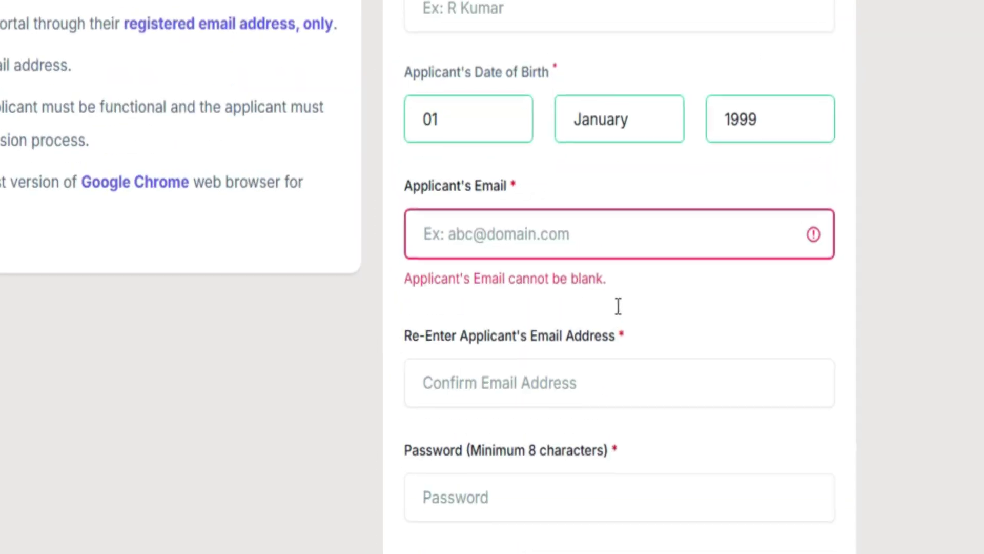
scroll(663, 229, "down", 8)
scroll(676, 303, "up", 8)
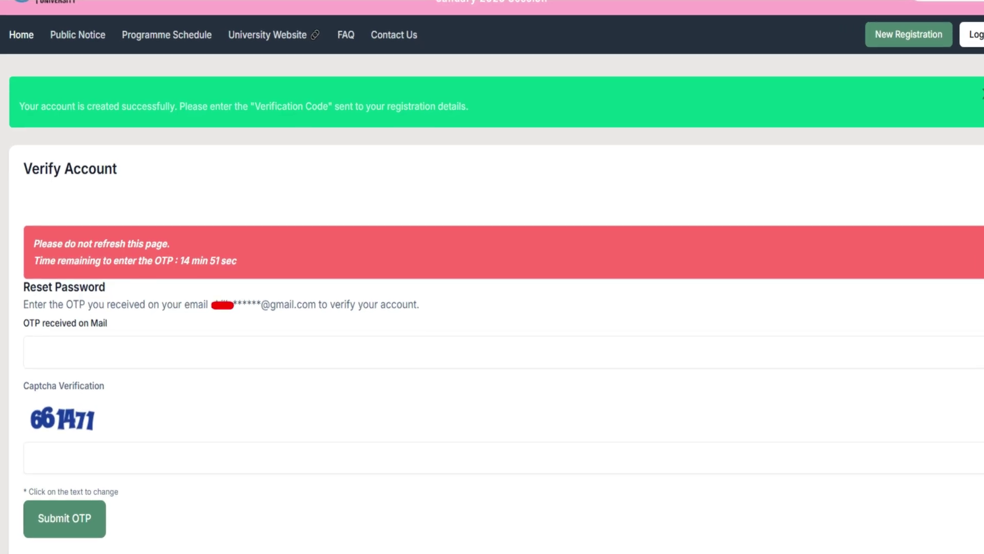
Review the Verify Account page, including its emailed OTP field, captcha verification and OTP submission.
left_click_drag(29, 121, 259, 134)
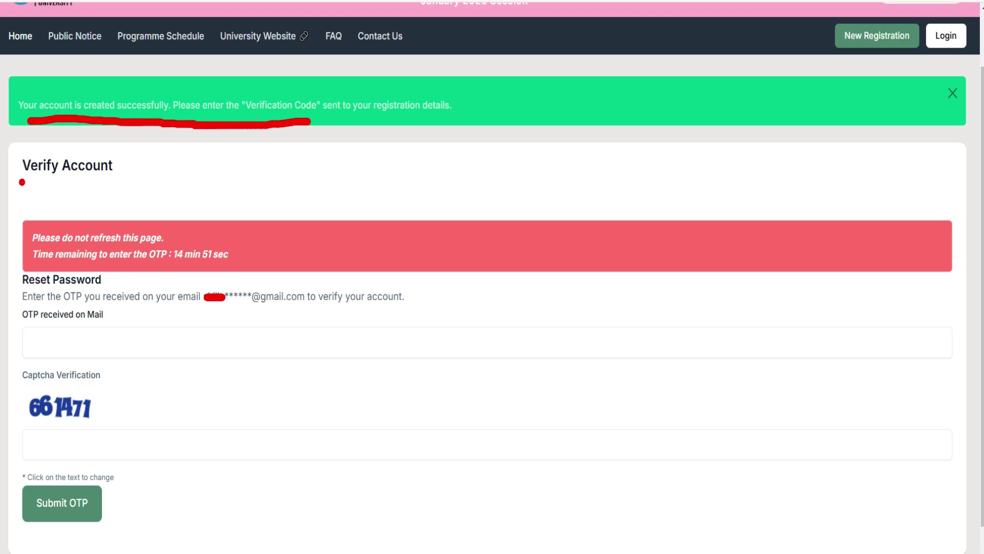
left_click_drag(22, 182, 107, 180)
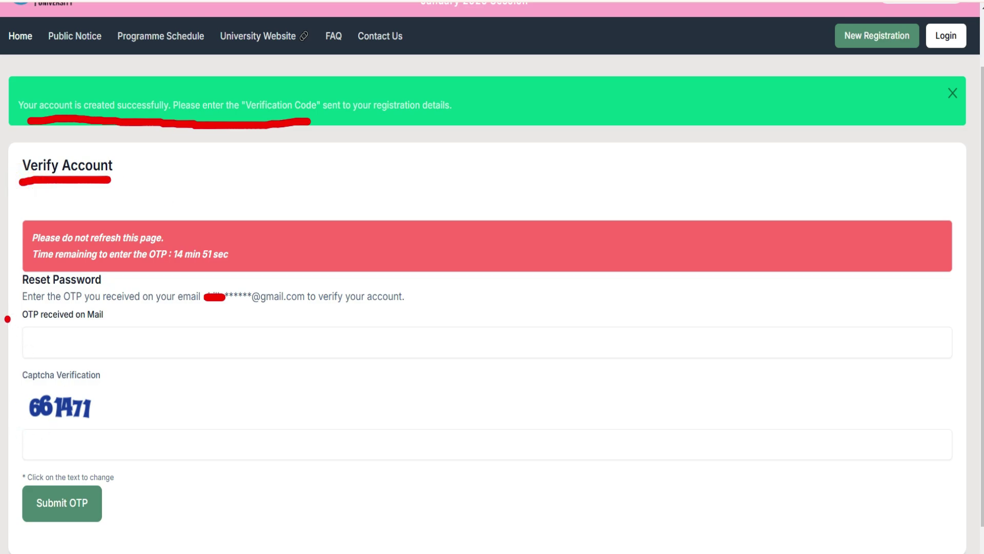
mouse_move(8, 318)
left_mouse_down()
mouse_move(11, 331)
mouse_move(62, 283)
left_mouse_up()
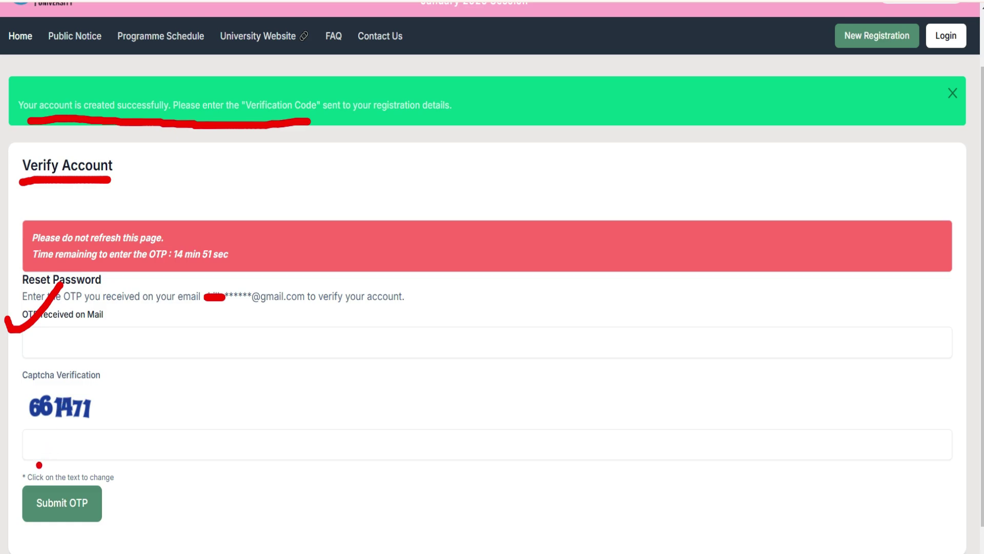
left_click_drag(9, 392, 64, 367)
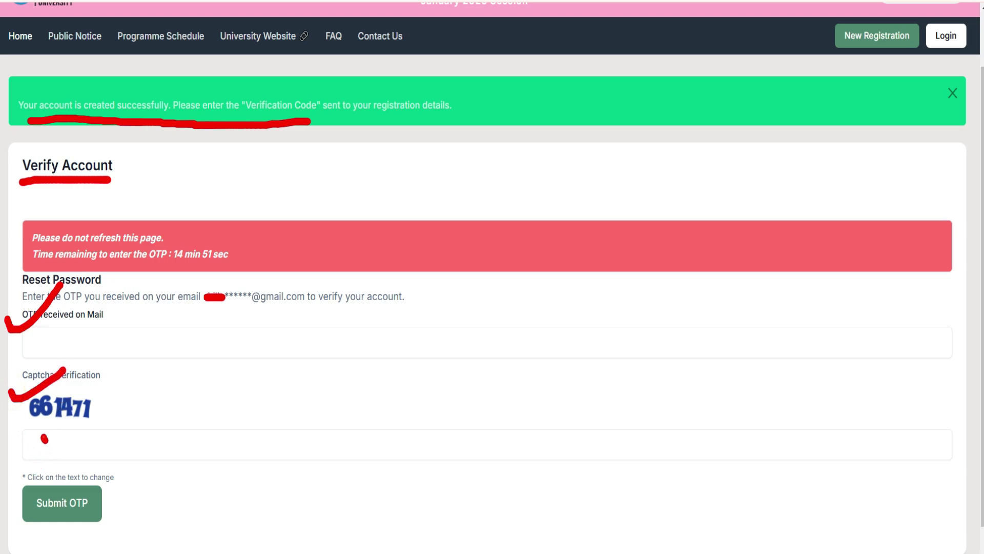
left_click_drag(42, 434, 64, 425)
mouse_move(34, 493)
left_mouse_down()
mouse_move(24, 508)
mouse_move(118, 536)
mouse_move(11, 489)
left_mouse_up()
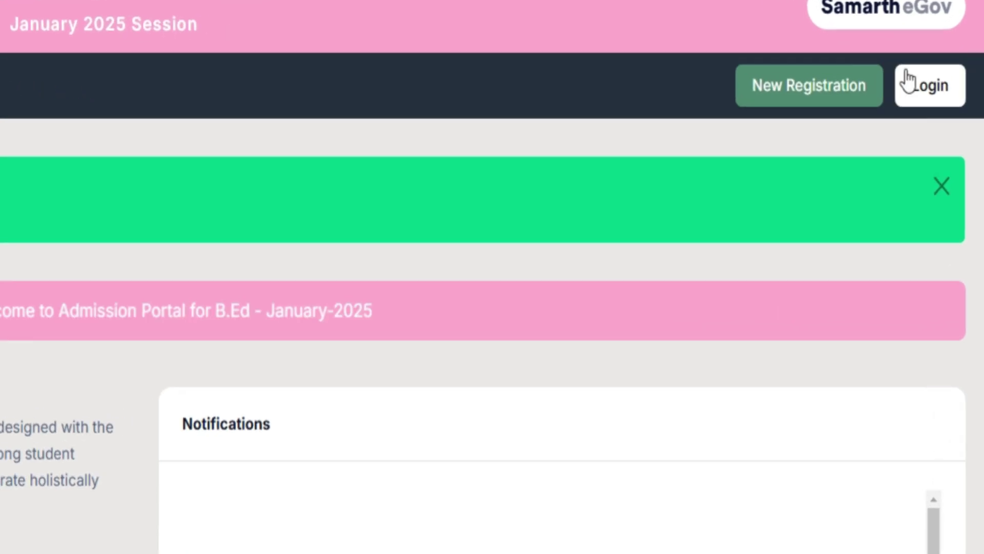
Open the registered user login page and examine its email ID, password and captcha fields.
left_click(914, 82)
left_click_drag(666, 164, 796, 165)
left_click_drag(662, 213, 793, 222)
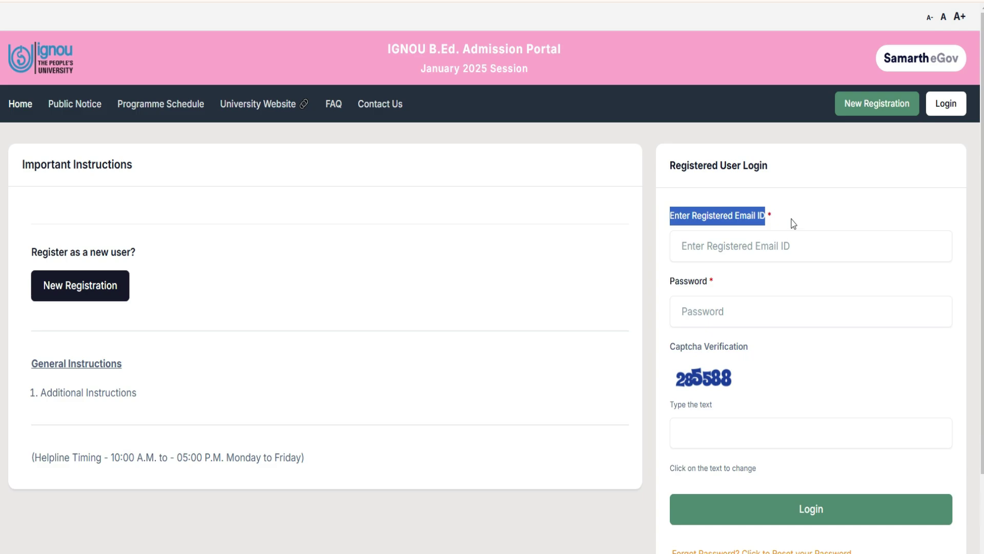
left_click_drag(654, 284, 719, 277)
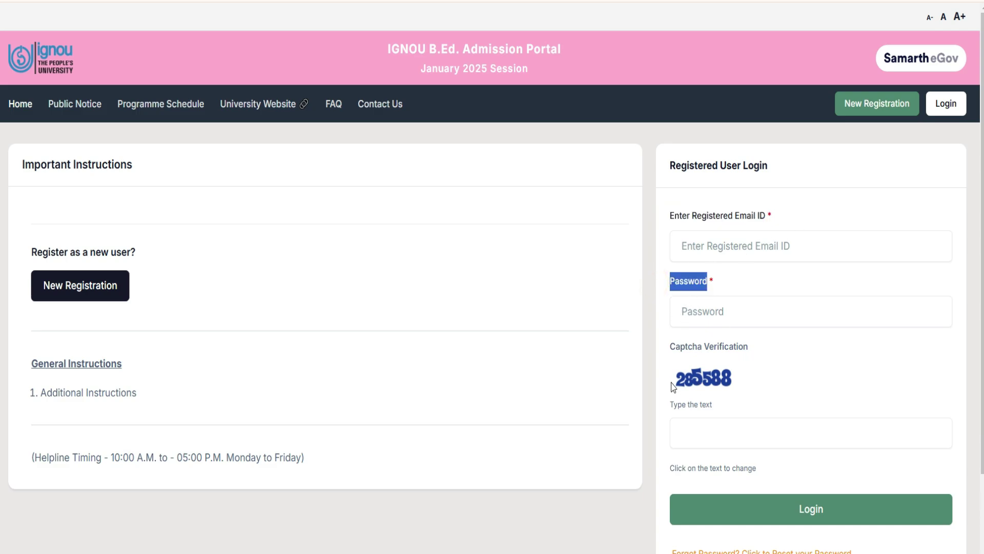
left_click(687, 432)
left_click(653, 497)
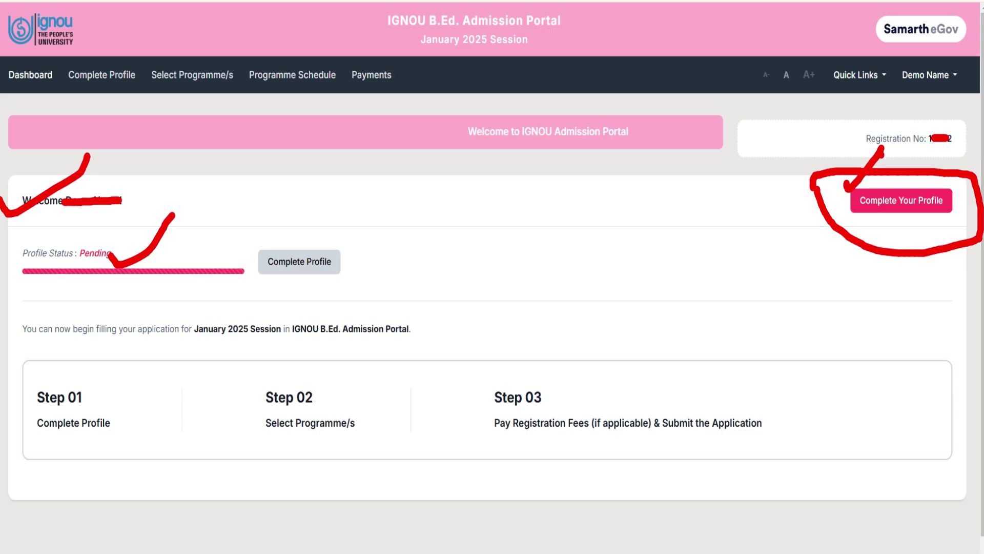
Open the applicant profile form from the dashboard to complete the profile.
left_click(880, 199)
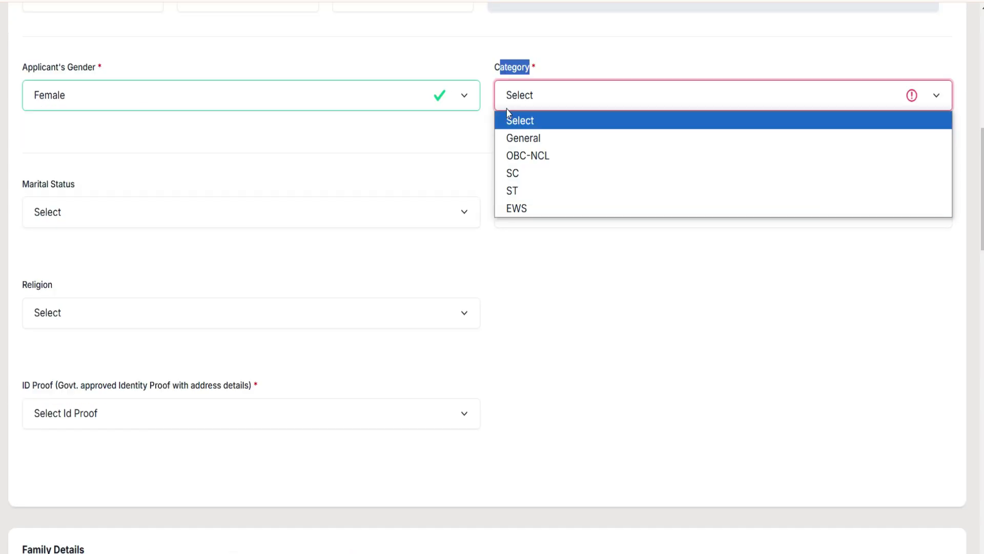
Set the applicant's category to SC and check the category certificate number and issuing date fields.
left_click(523, 170)
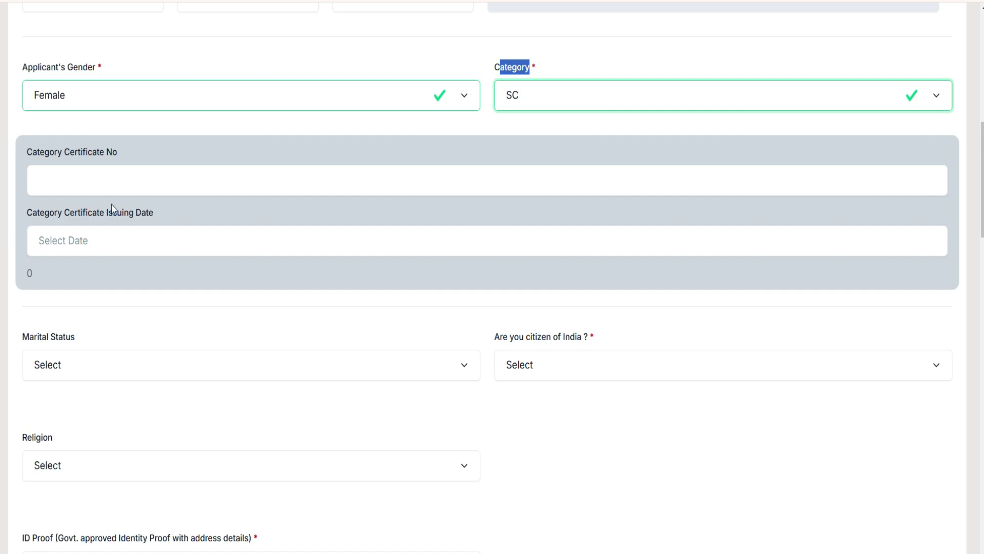
left_click(52, 176)
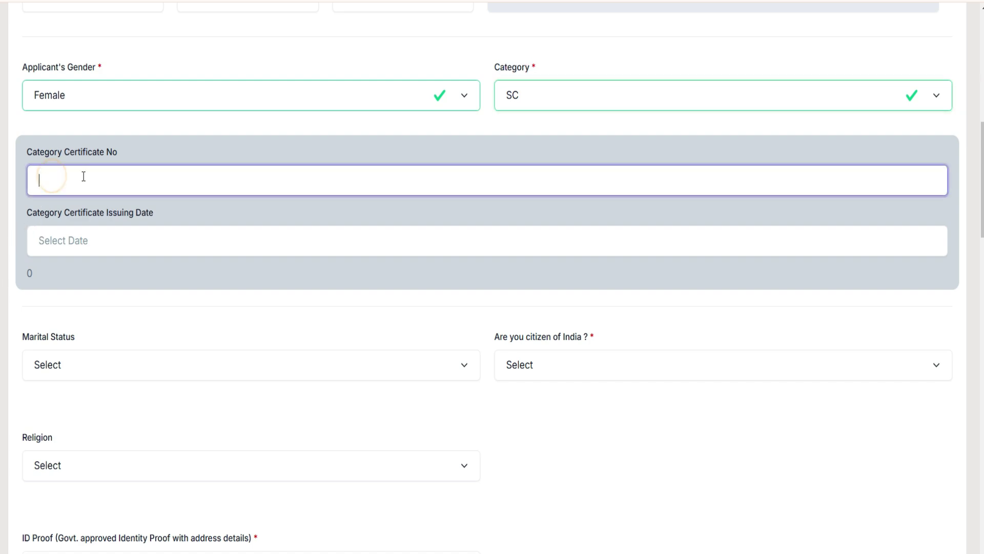
left_click_drag(35, 149, 250, 147)
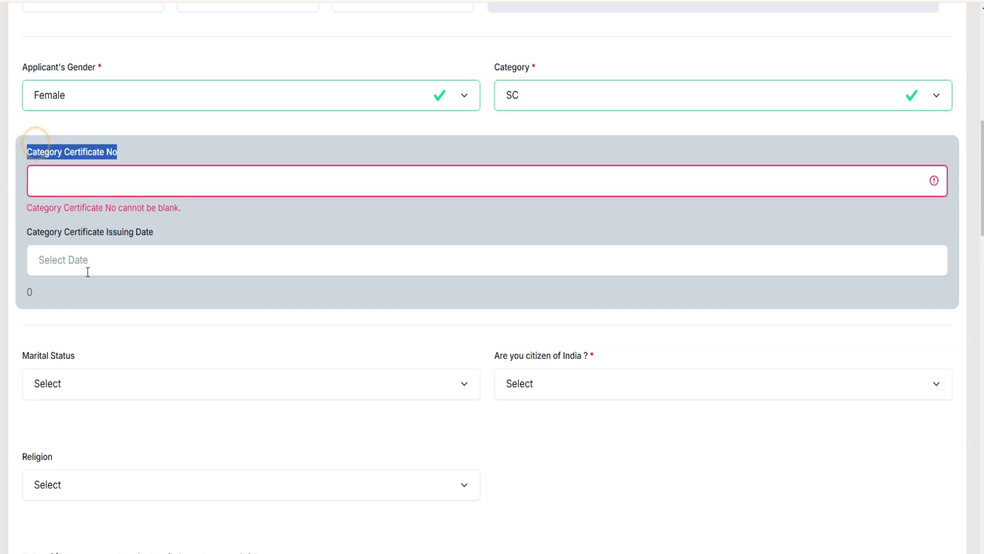
left_click(25, 241)
left_click(74, 265)
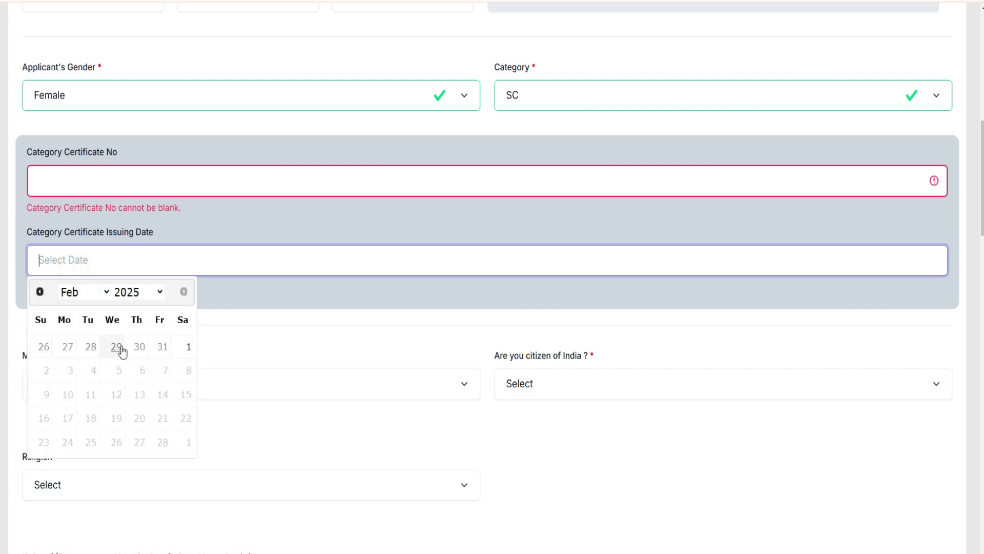
left_click(111, 413)
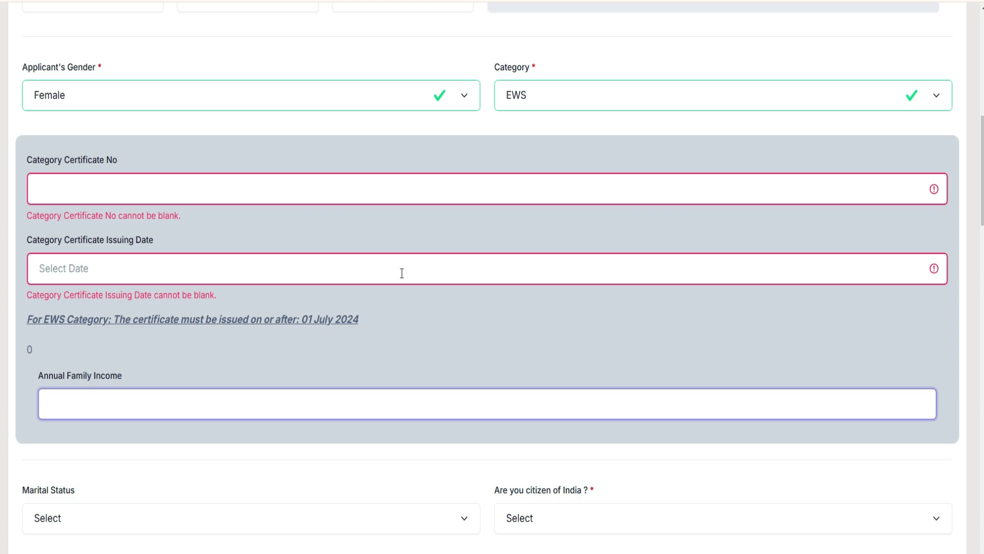
Check the available options for the applicant's marital status without choosing one.
scroll(402, 273, "down", 5)
left_click_drag(10, 142, 86, 141)
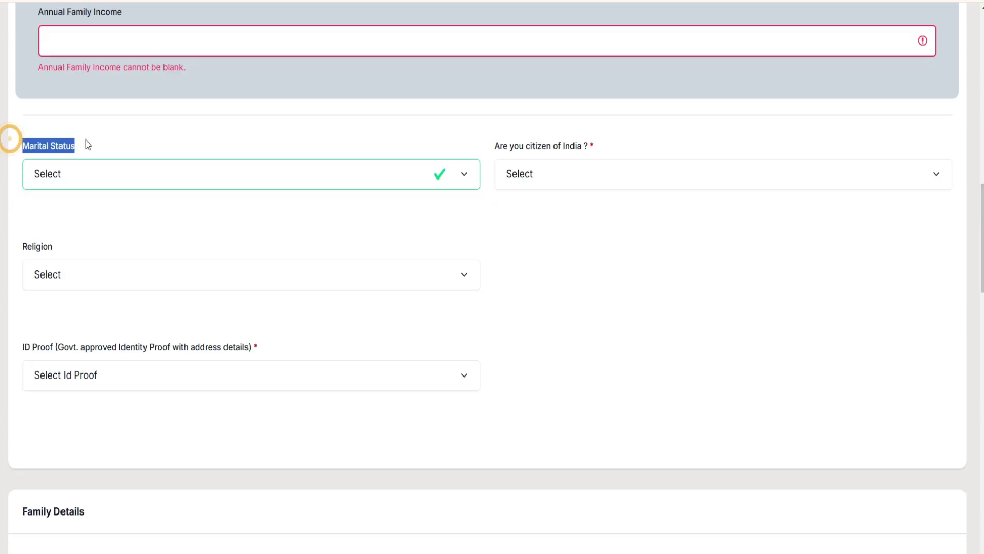
left_click(84, 178)
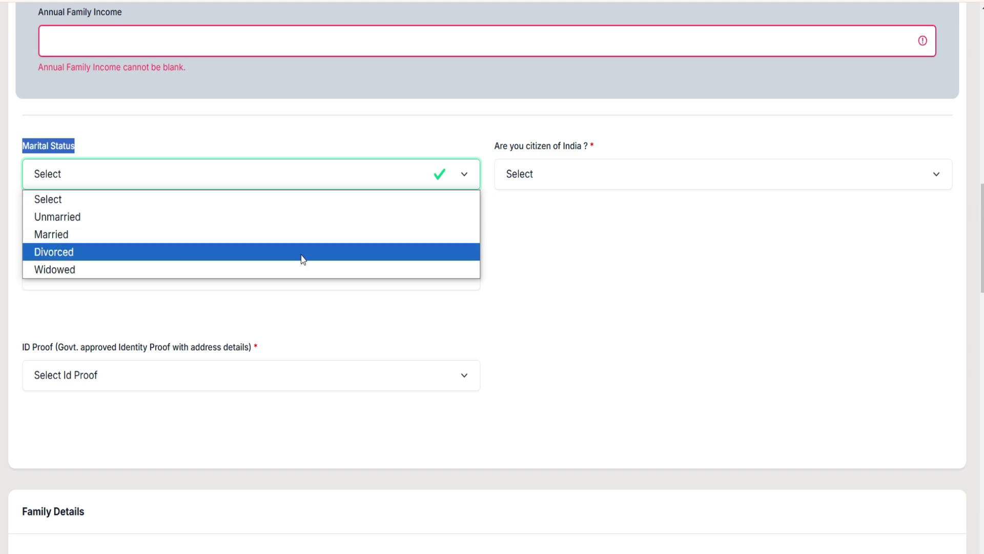
left_click(588, 133)
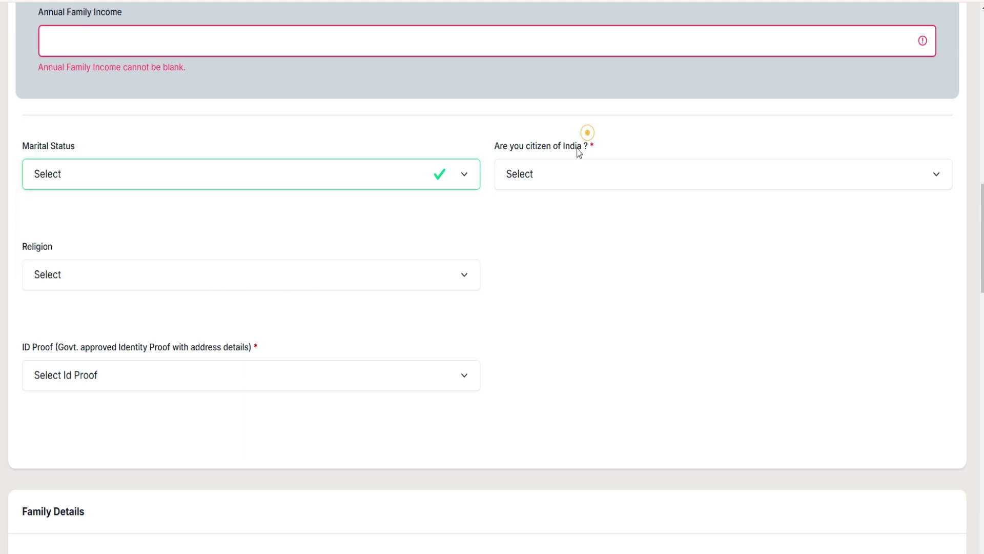
Set the citizen of India answer to Yes and the applicant's religion to Hinduism.
left_click(547, 183)
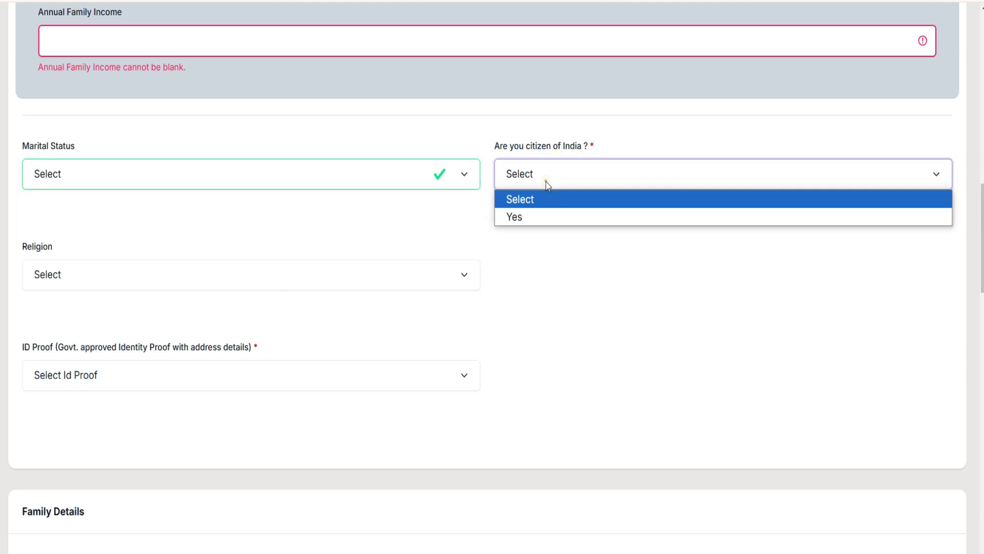
left_click(518, 216)
left_click(52, 269)
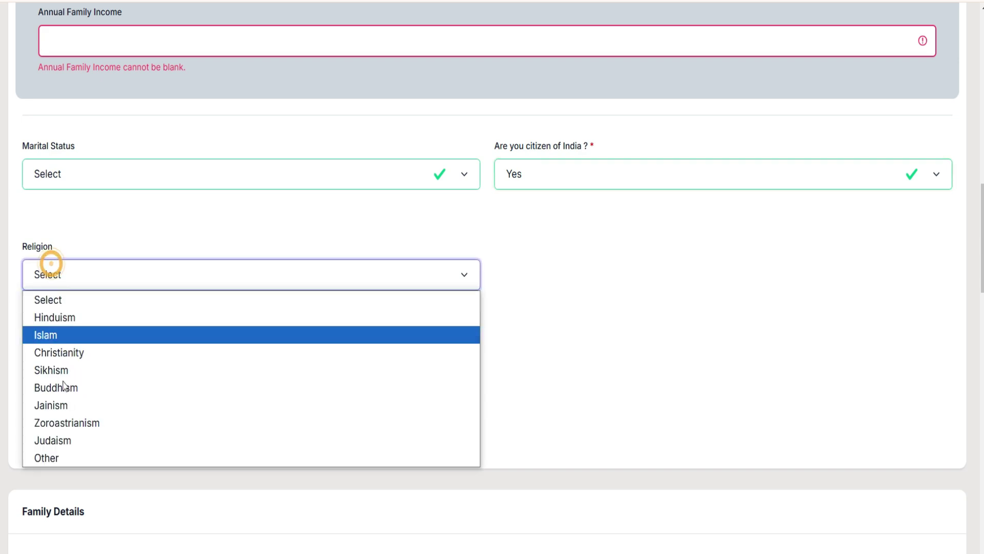
left_click(80, 315)
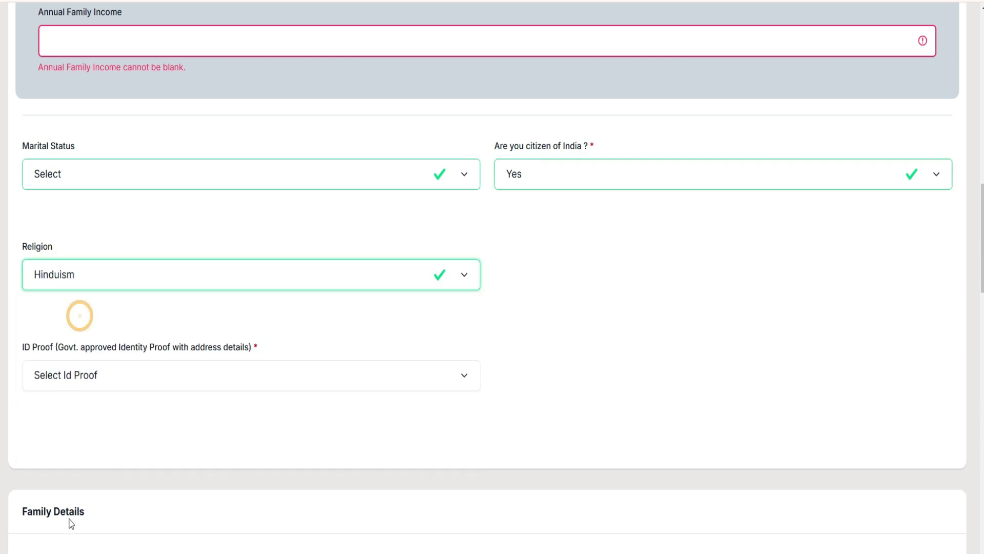
Choose PAN Card as the government-approved ID proof and check the ID Proof No field.
scroll(219, 441, "down", 5)
left_click(37, 116)
left_click_drag(17, 104, 204, 92)
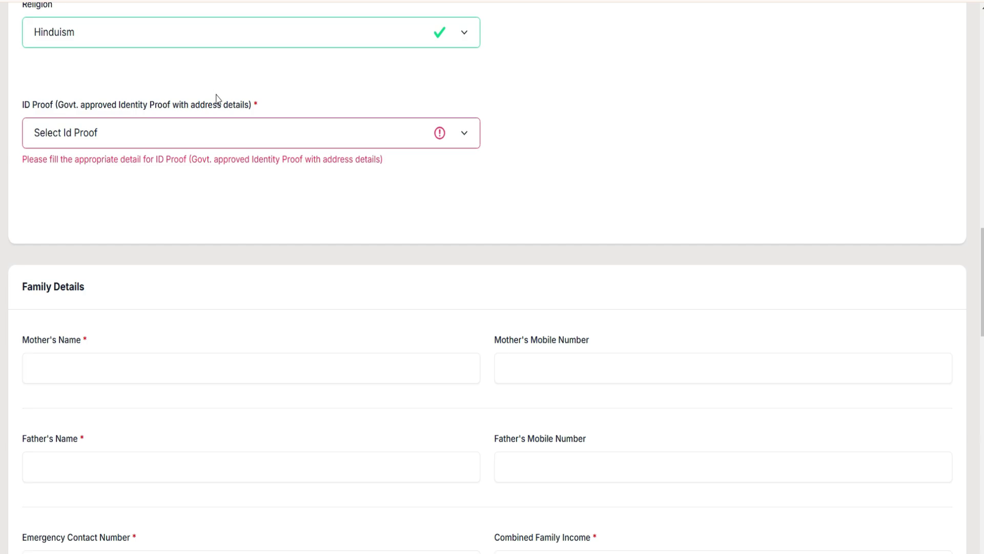
left_click(163, 130)
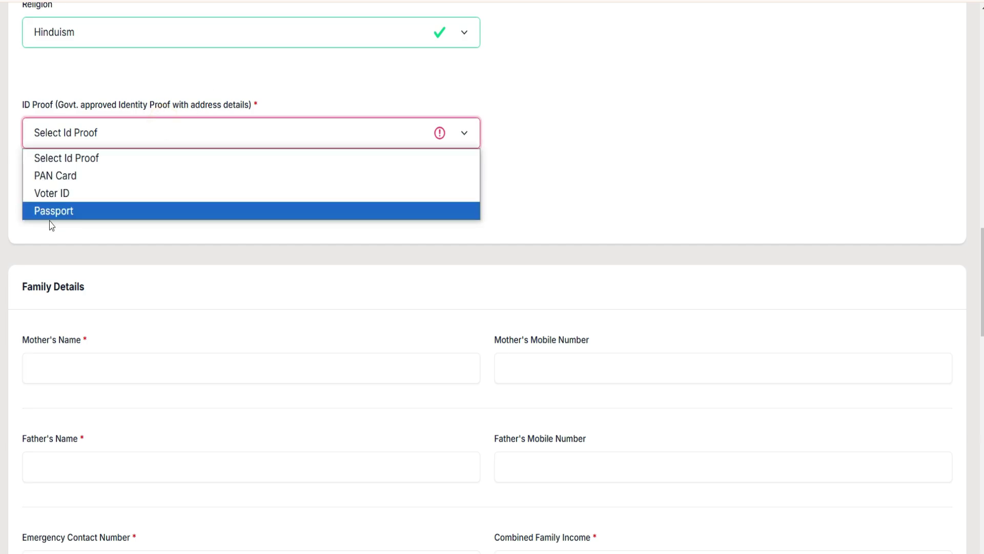
left_click(66, 177)
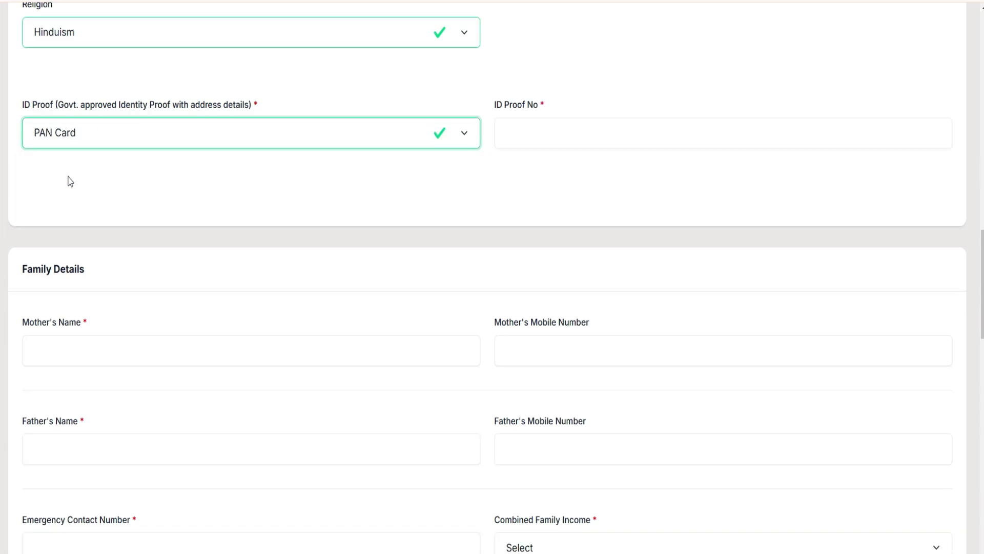
left_click(575, 136)
left_click(573, 136)
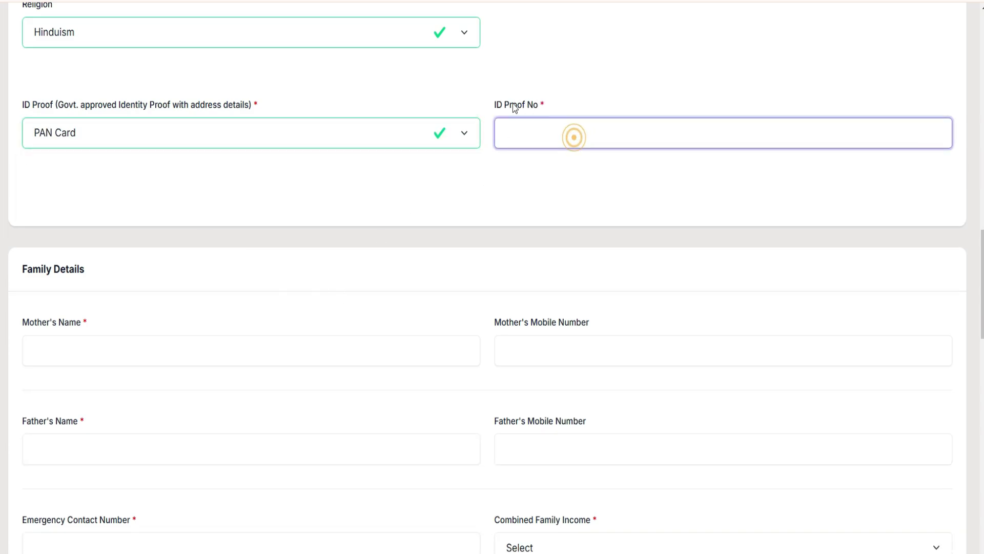
left_click_drag(503, 107, 567, 109)
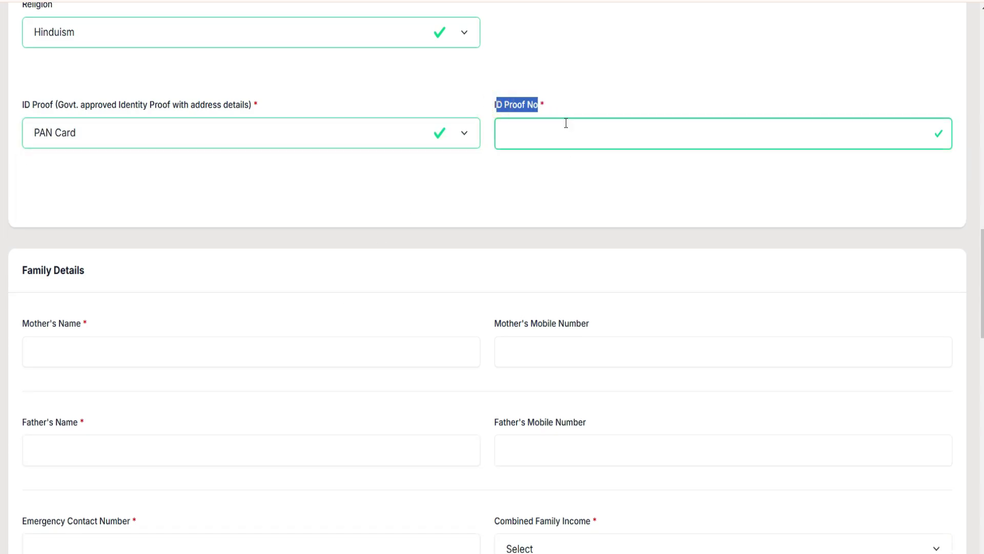
Review the Family Details fields for the mother's and father's names and mobile numbers and the emergency contact number.
scroll(589, 148, "down", 2)
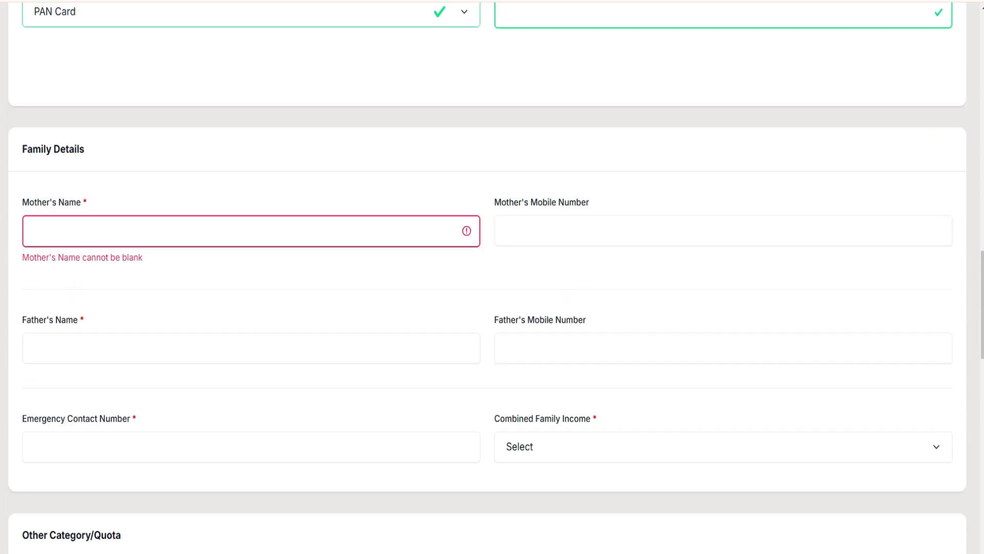
left_click_drag(2, 153, 45, 122)
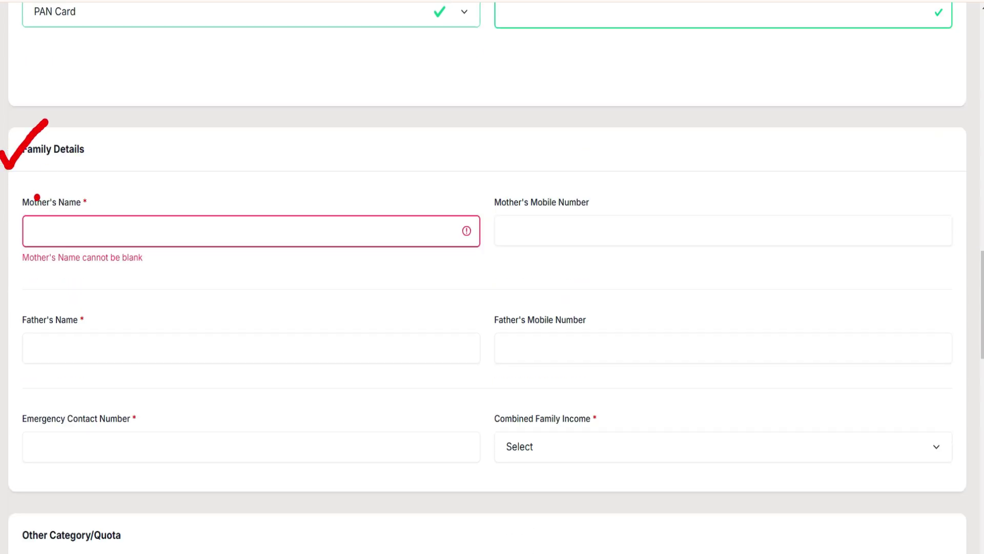
mouse_move(37, 197)
left_mouse_down()
mouse_move(44, 207)
mouse_move(65, 190)
left_mouse_up()
left_click_drag(525, 186, 578, 176)
mouse_move(24, 318)
left_mouse_down()
mouse_move(39, 330)
mouse_move(71, 288)
left_mouse_up()
mouse_move(552, 313)
left_mouse_down()
mouse_move(558, 329)
mouse_move(593, 288)
left_mouse_up()
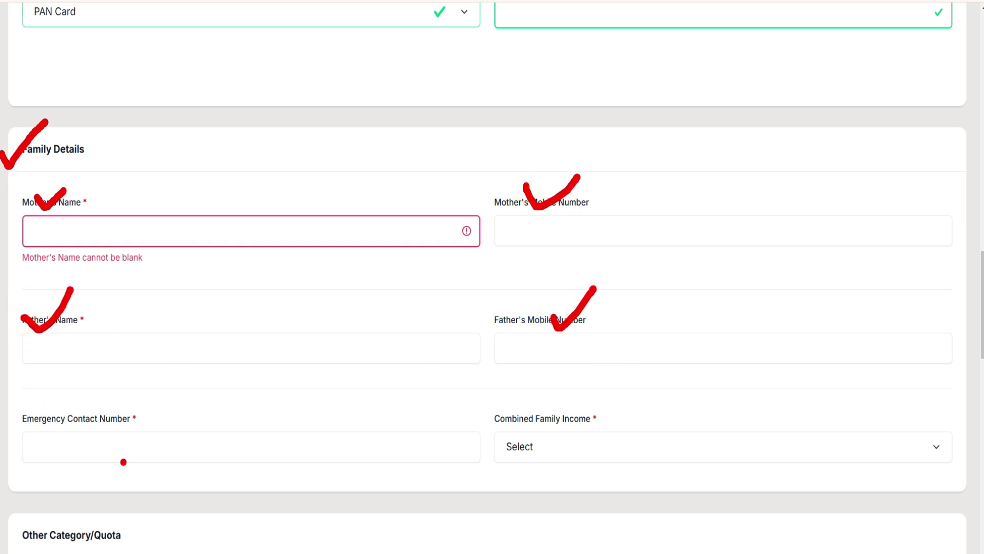
mouse_move(85, 408)
left_mouse_down()
mouse_move(93, 423)
mouse_move(111, 399)
left_mouse_up()
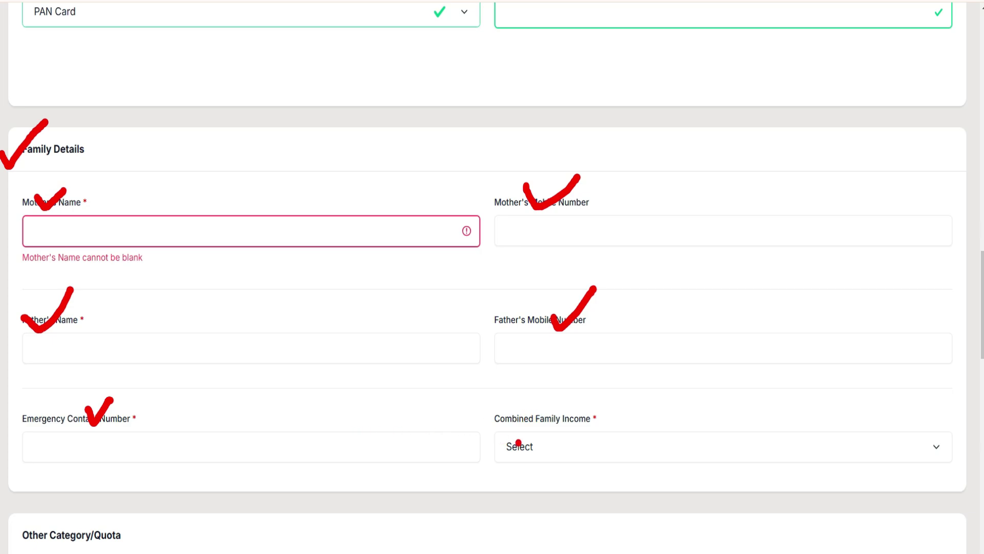
key("Escape")
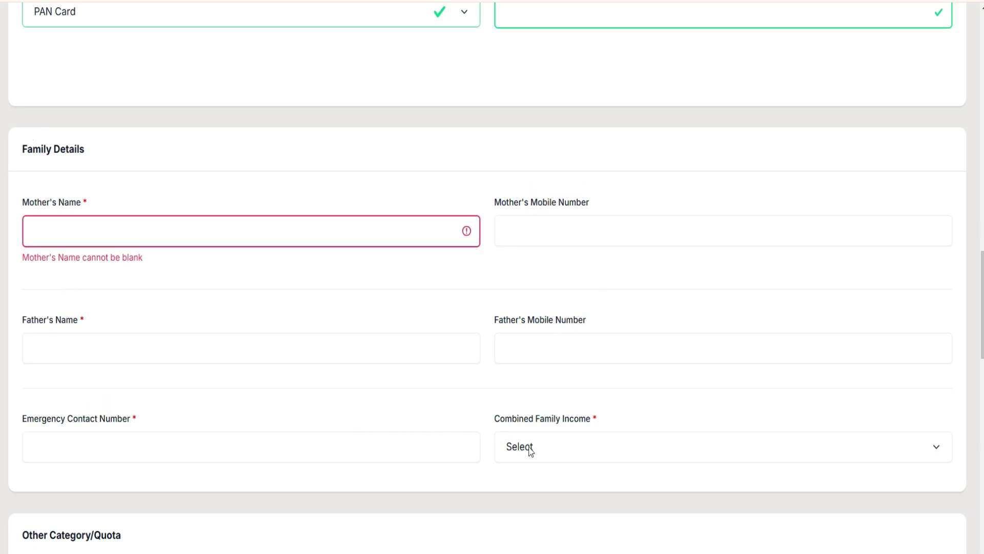
Set the Combined Family Income in Family Details to Less than 1,00,000.
left_click(531, 451)
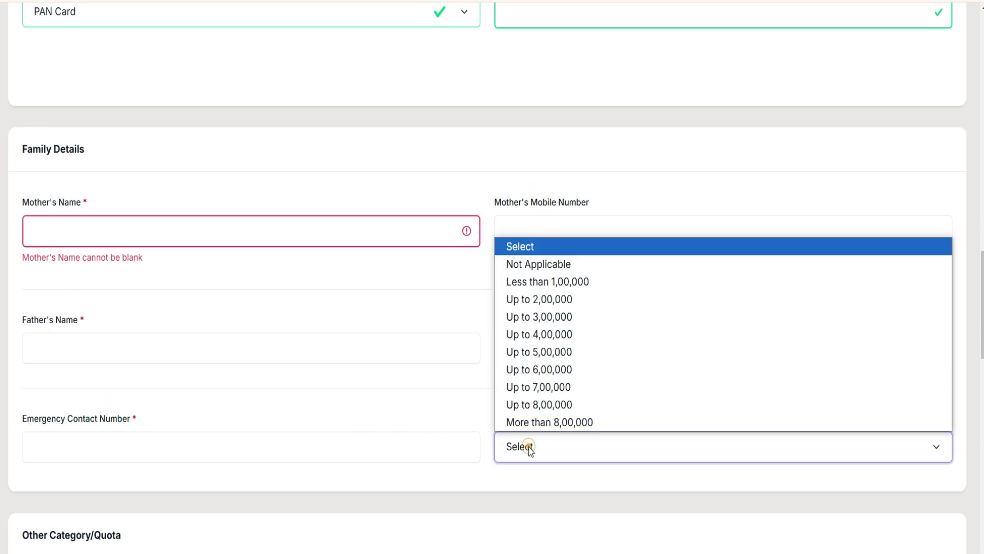
left_click(529, 283)
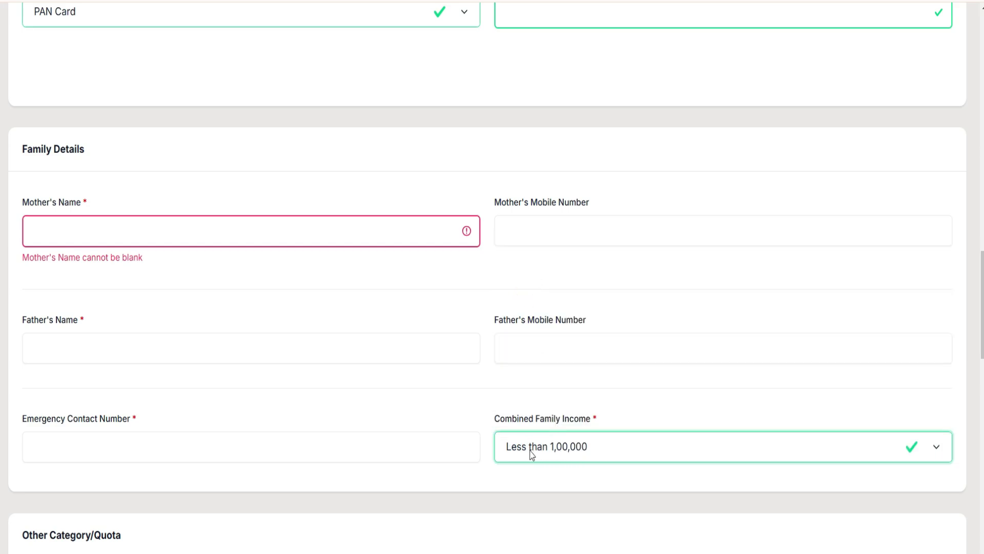
Try Visual as the Person with Benchmark Disabilities category and check the Disability Percentage field.
scroll(530, 454, "down", 9)
left_click_drag(11, 51, 130, 64)
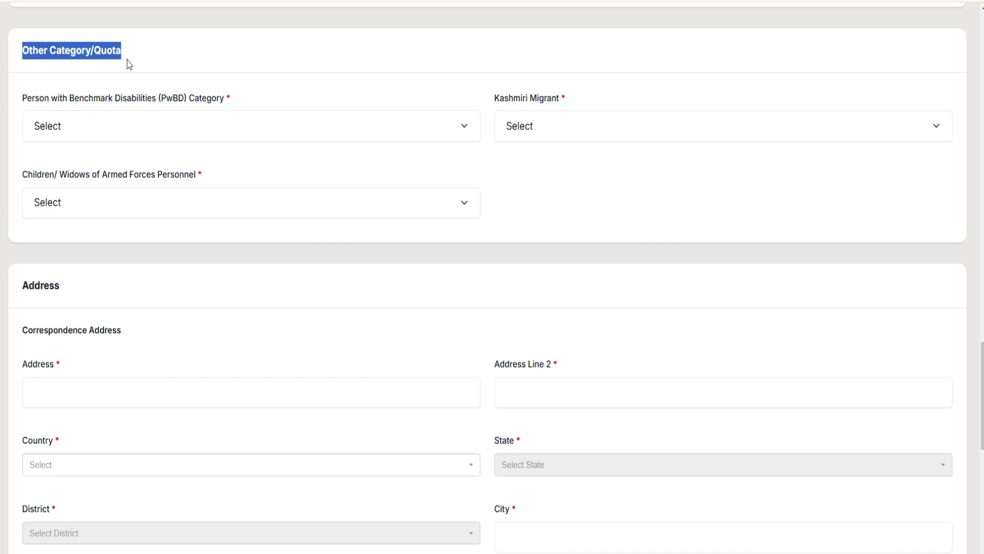
left_click(45, 124)
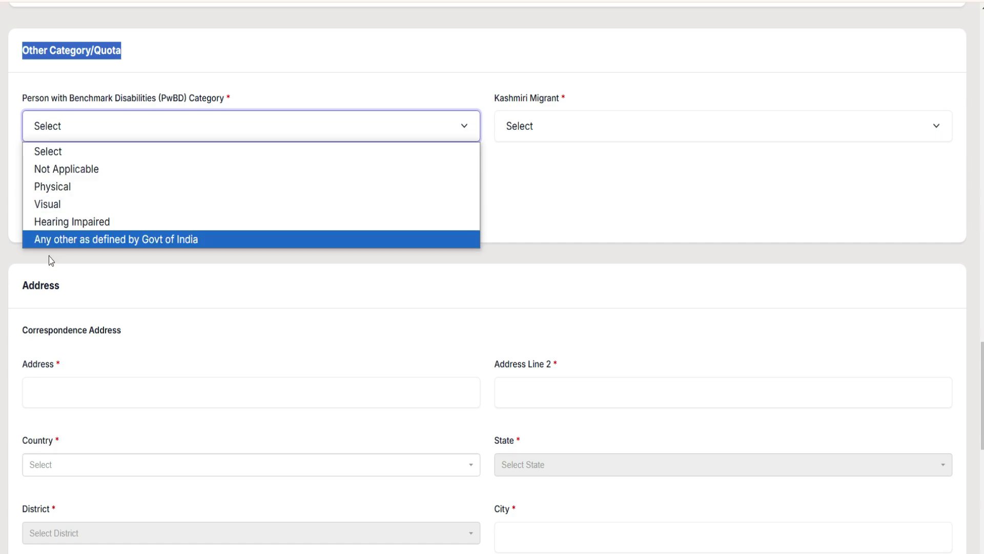
left_click(73, 204)
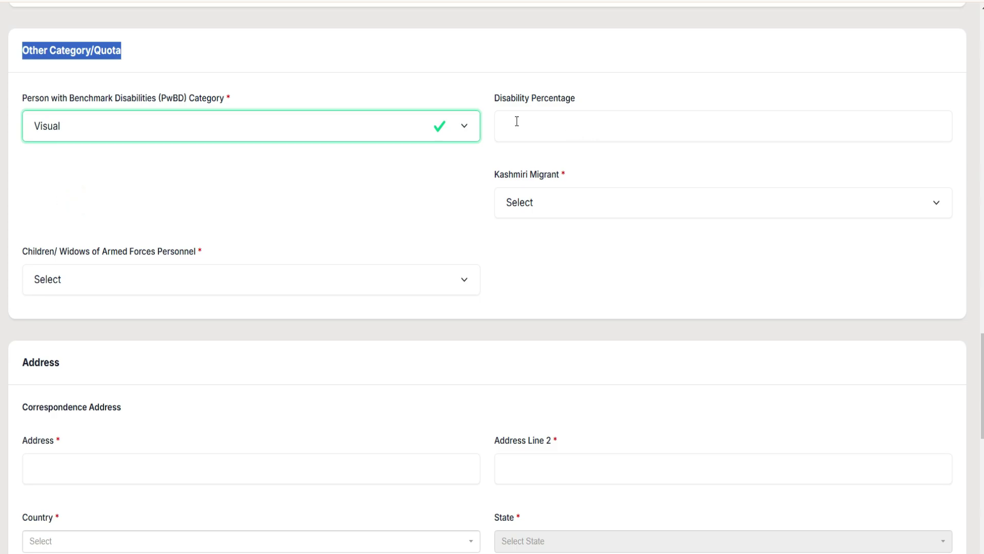
left_click_drag(504, 99, 571, 108)
left_click(559, 116)
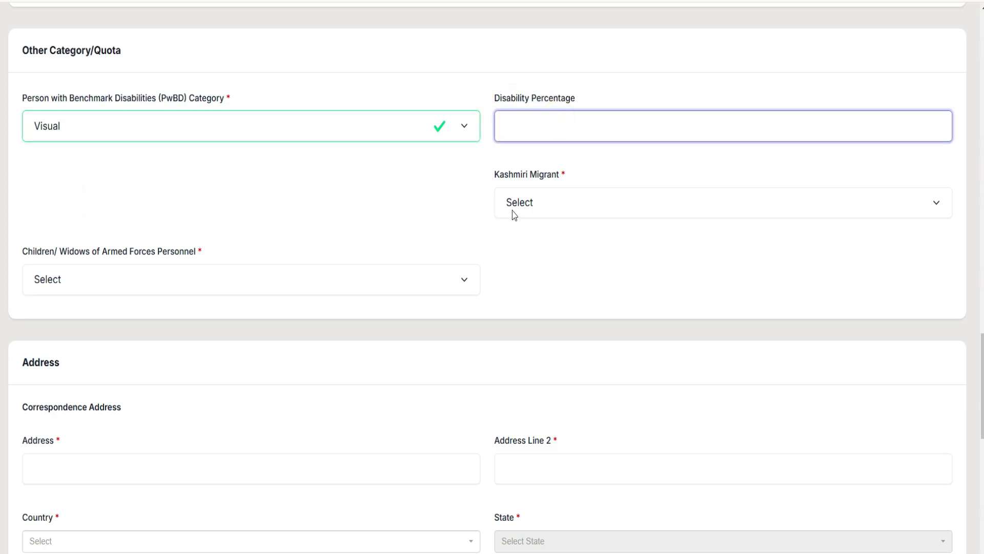
Set both the Person with Benchmark Disabilities category and Kashmiri Migrant to Not Applicable.
left_click(77, 128)
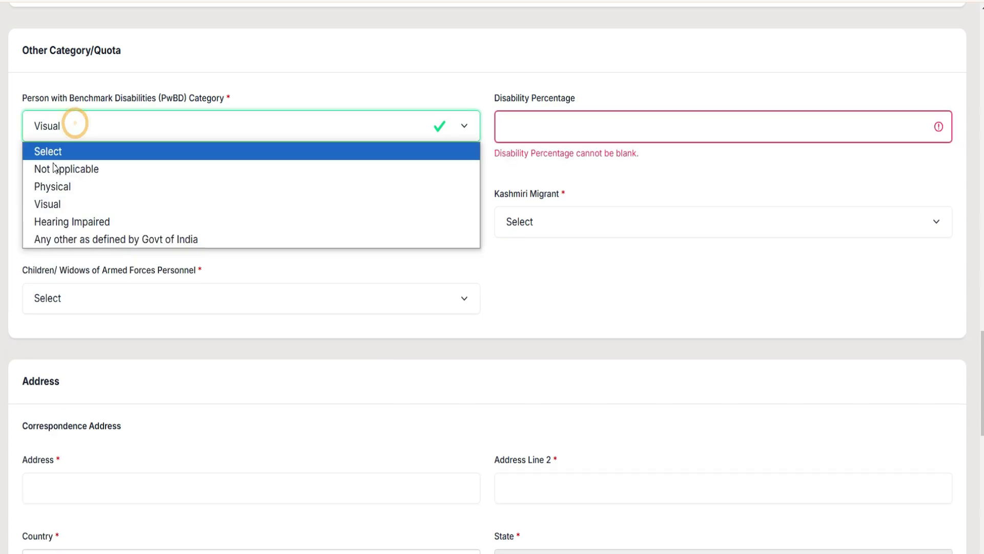
left_click(55, 170)
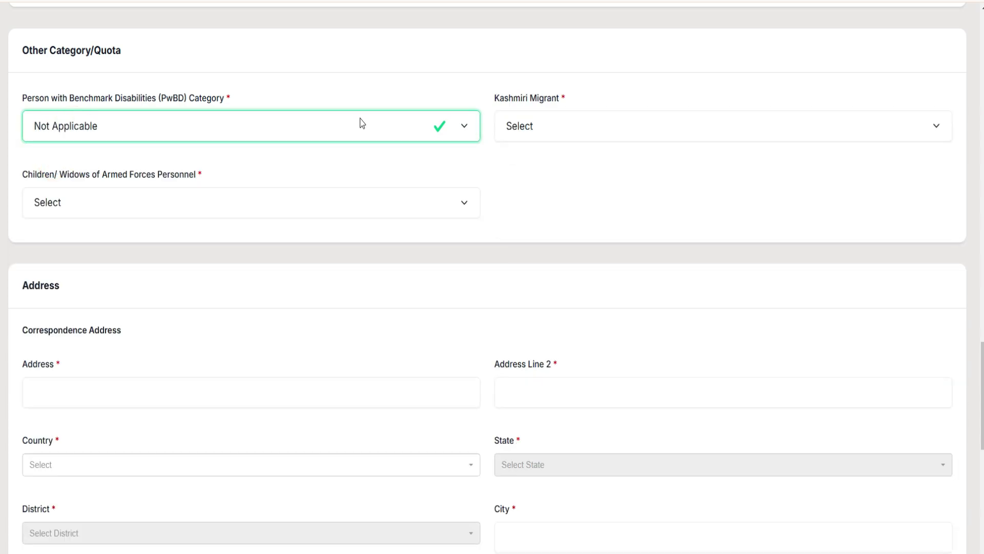
left_click(501, 126)
left_click(515, 101)
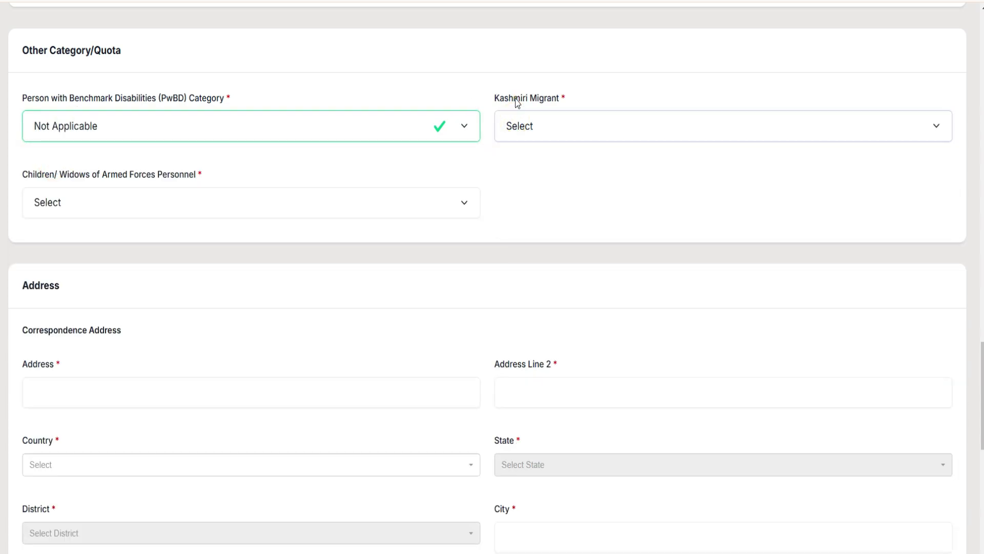
left_click(515, 124)
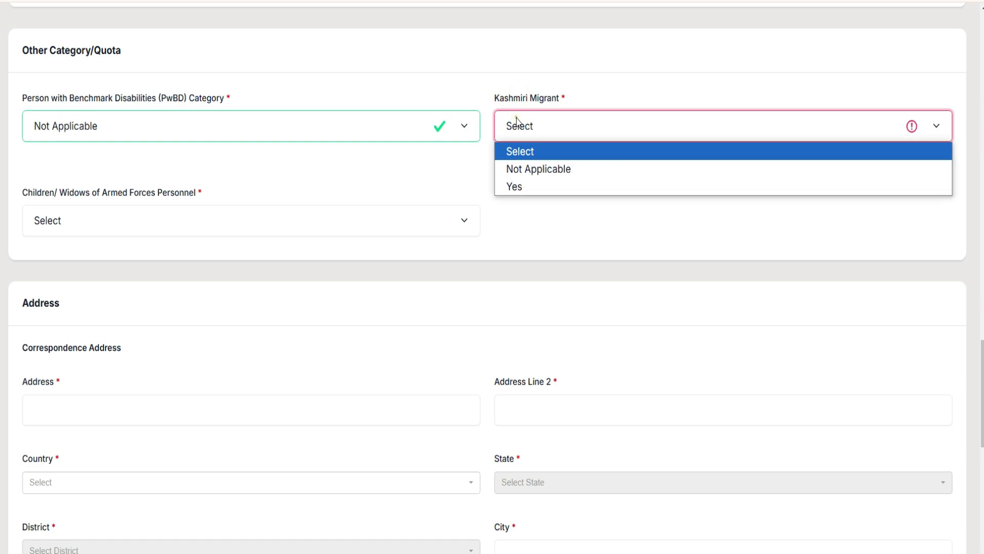
left_click(519, 176)
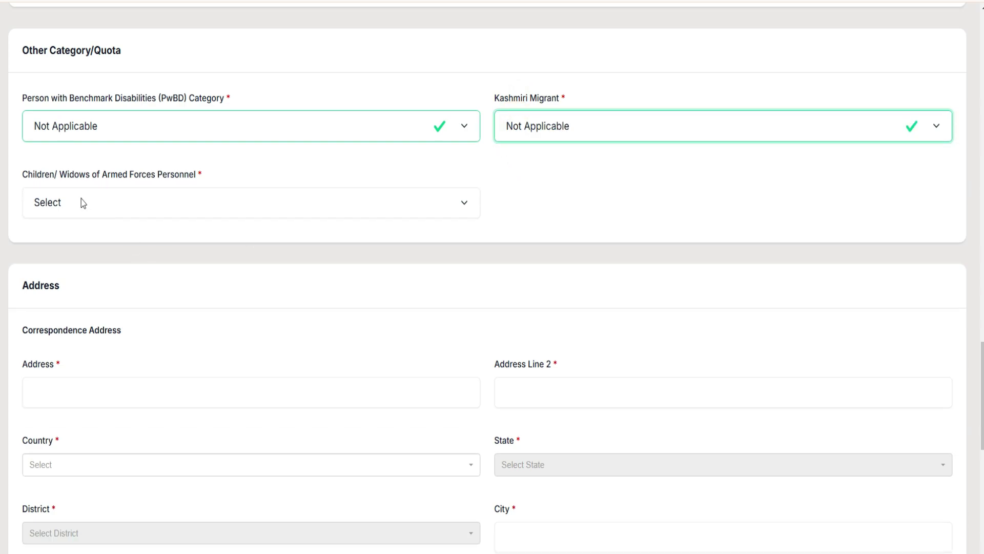
Set Children/Widows of Armed Forces Personnel to Not Applicable.
left_click_drag(17, 173, 222, 178)
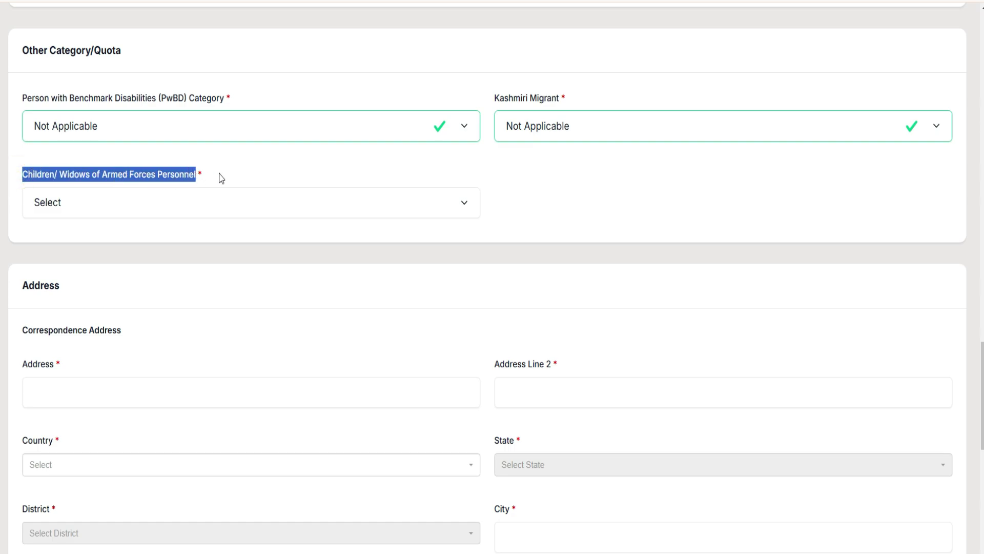
left_click(130, 204)
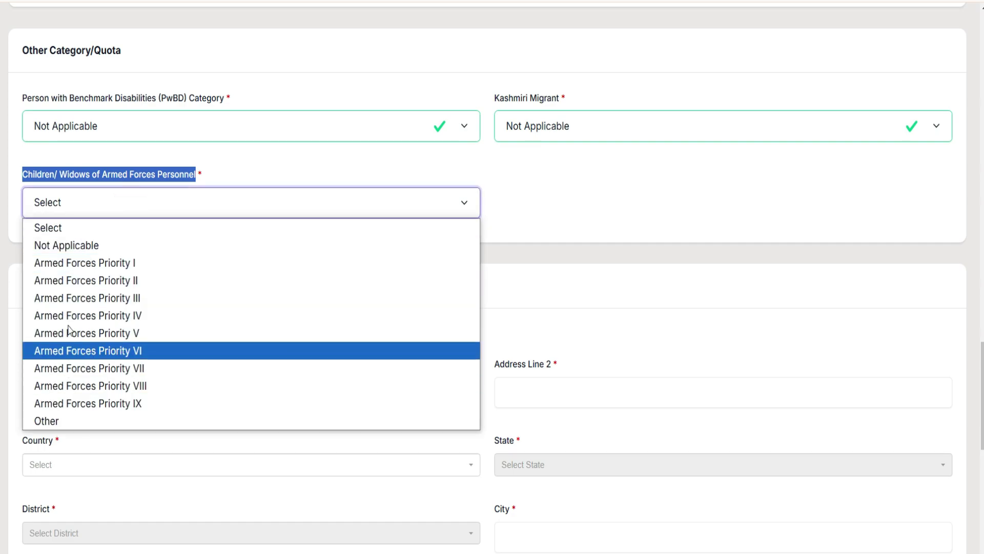
left_click(72, 246)
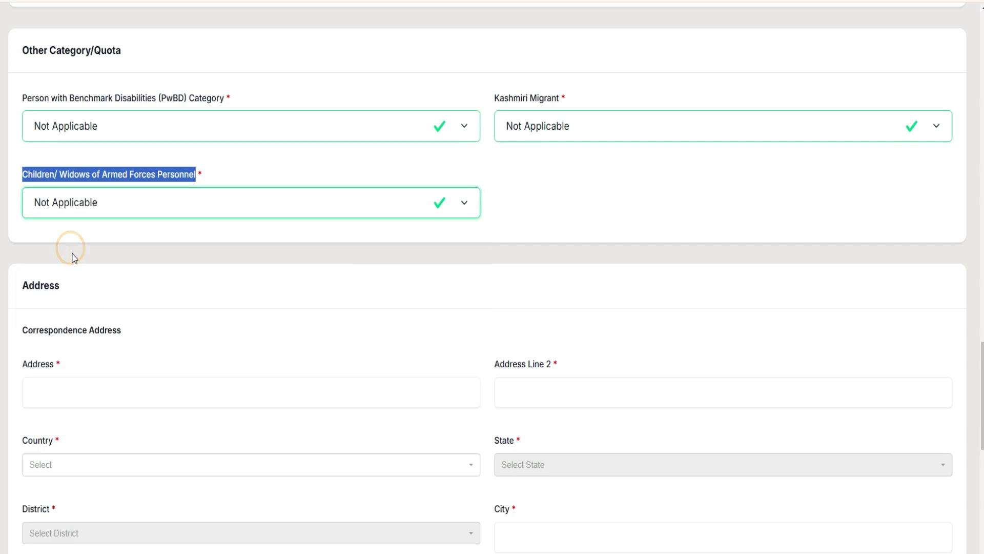
Review the correspondence and permanent address fields and try the Same As Correspondence Address option.
scroll(172, 277, "down", 4)
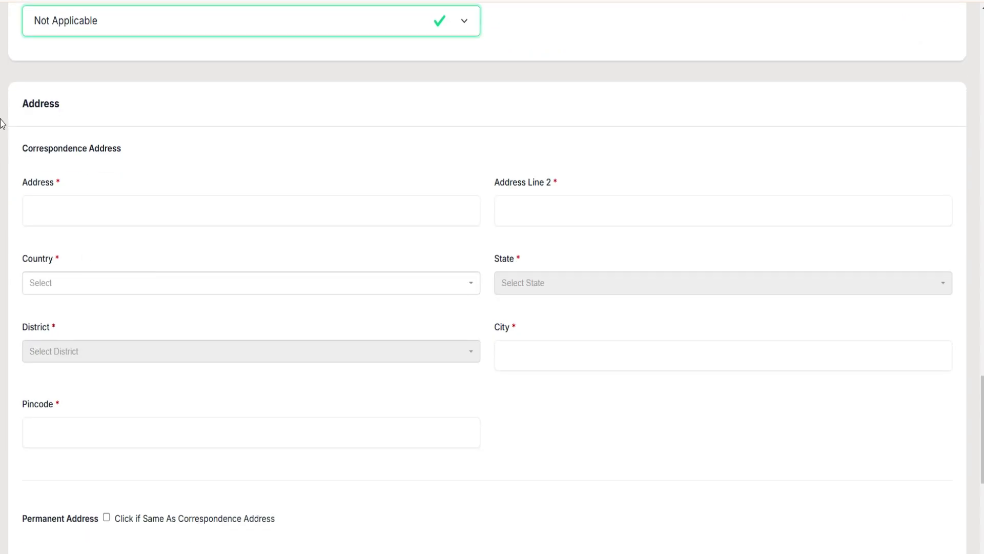
left_click_drag(15, 103, 81, 108)
left_click_drag(12, 149, 163, 151)
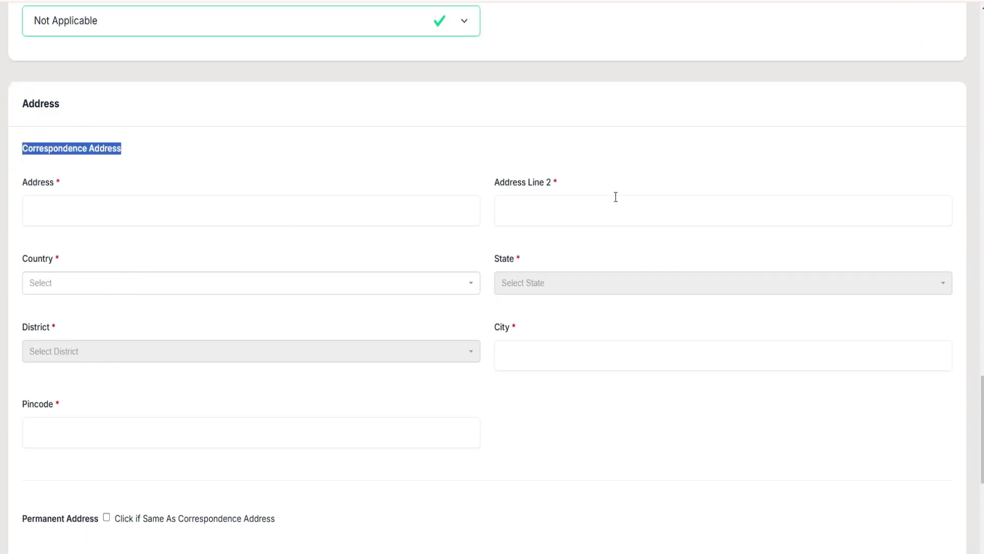
scroll(89, 316, "down", 5)
scroll(113, 261, "down", 1)
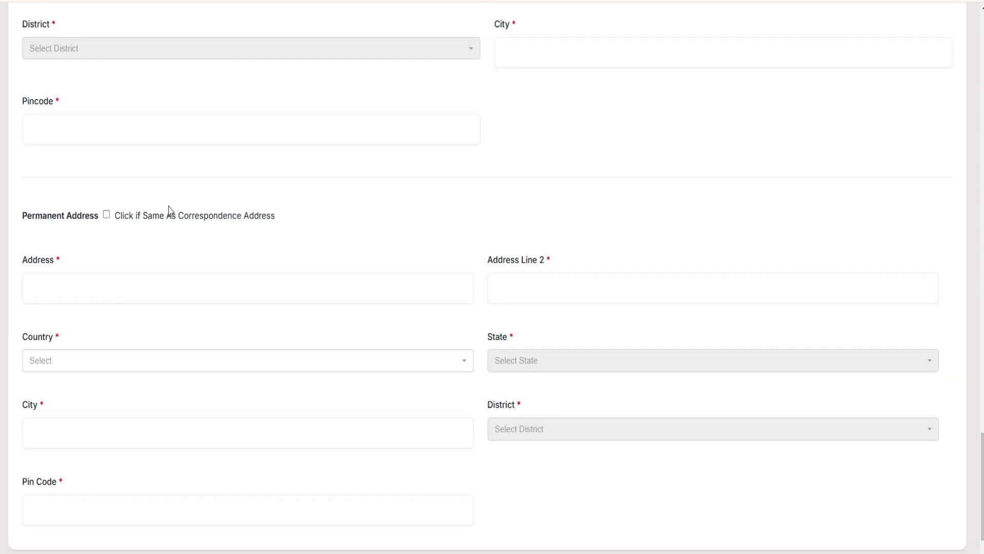
left_click(107, 215)
scroll(138, 239, "down", 3)
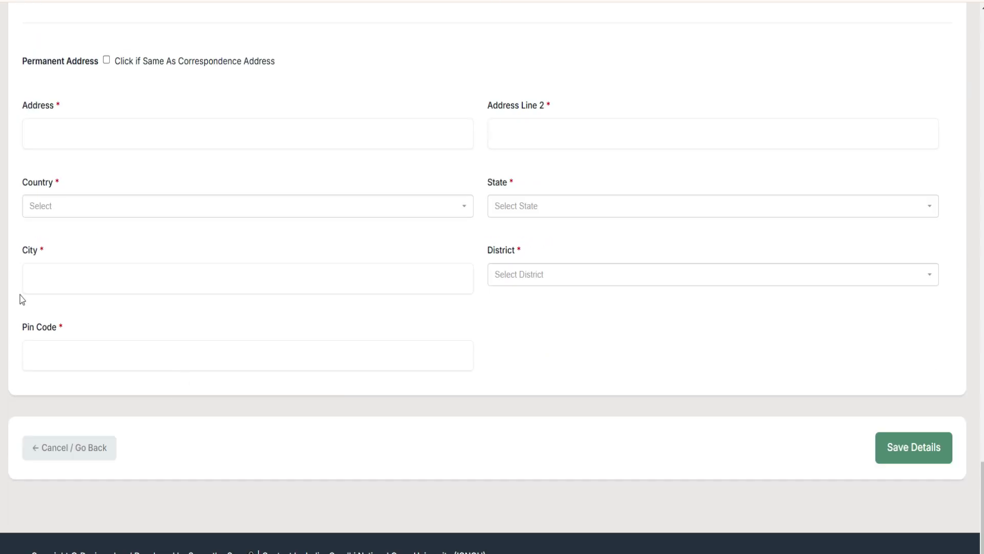
Save the profile details, confirm the save, and proceed from the saved profile summary to the DEB ID details.
left_click(826, 427)
left_click(889, 450)
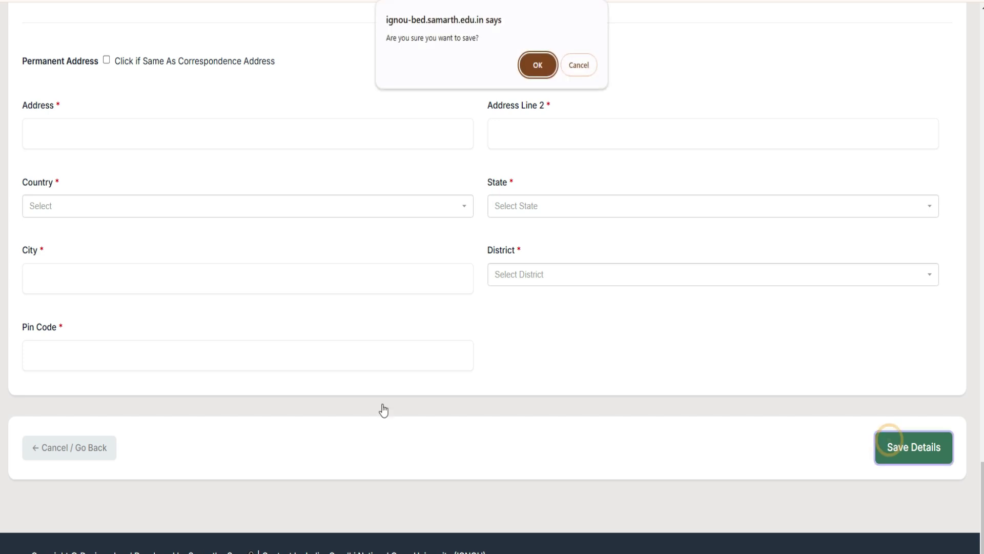
key("Return")
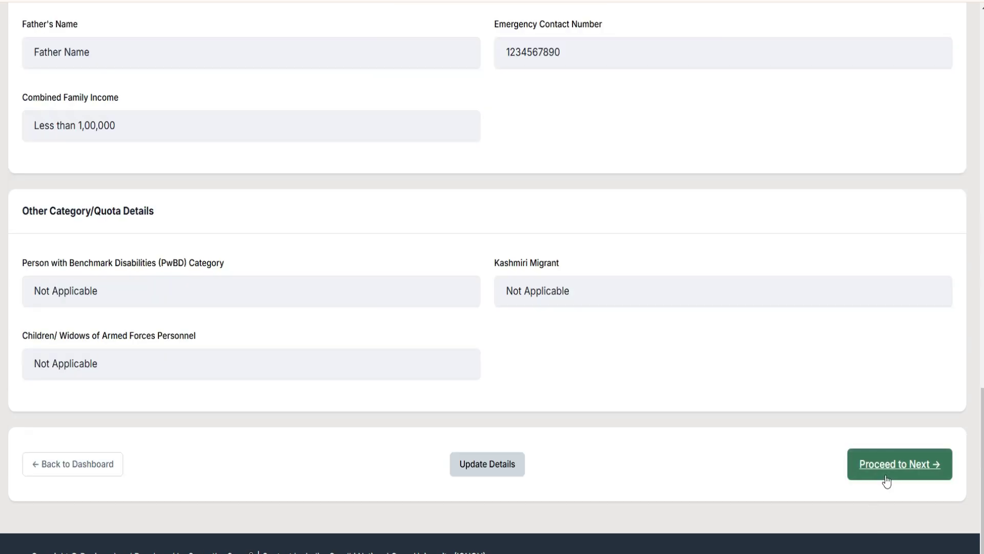
left_click(866, 469)
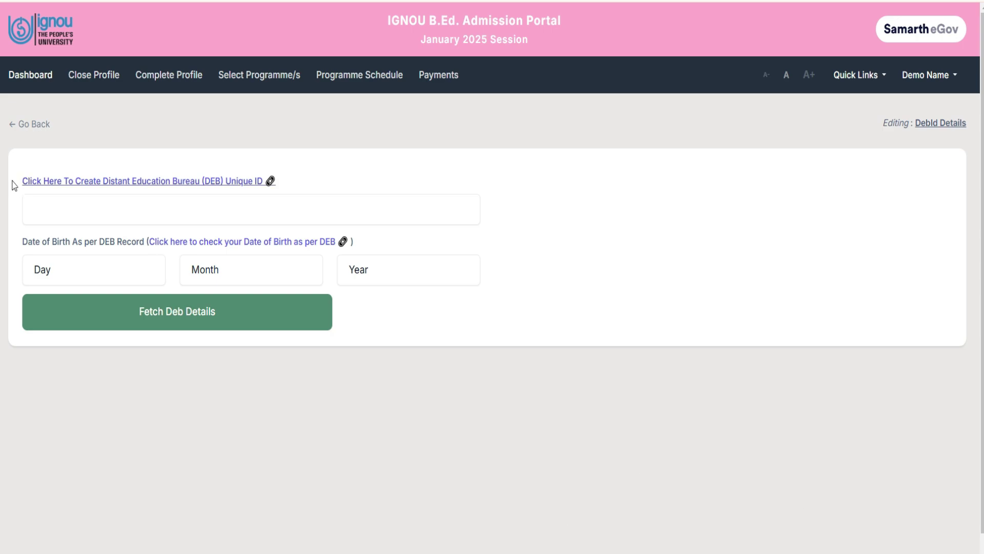
Examine the link for creating a DEB Unique ID and the DEB ID entry field.
triple_click(382, 186)
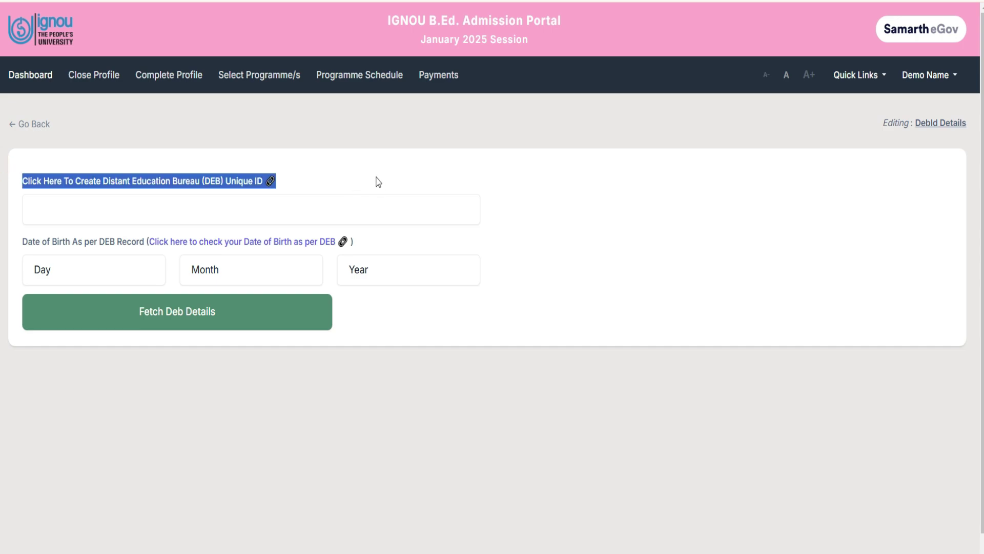
left_click(49, 214)
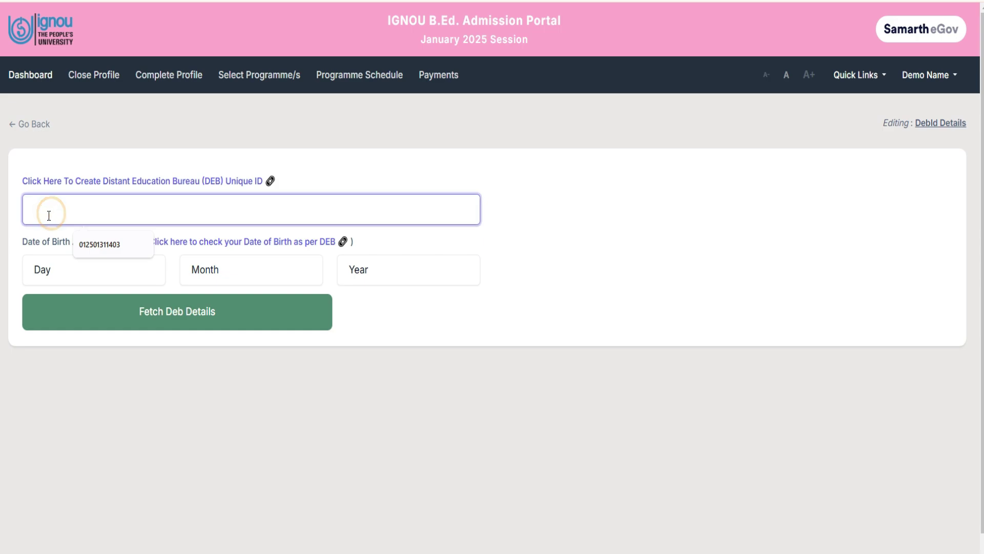
left_click(32, 374)
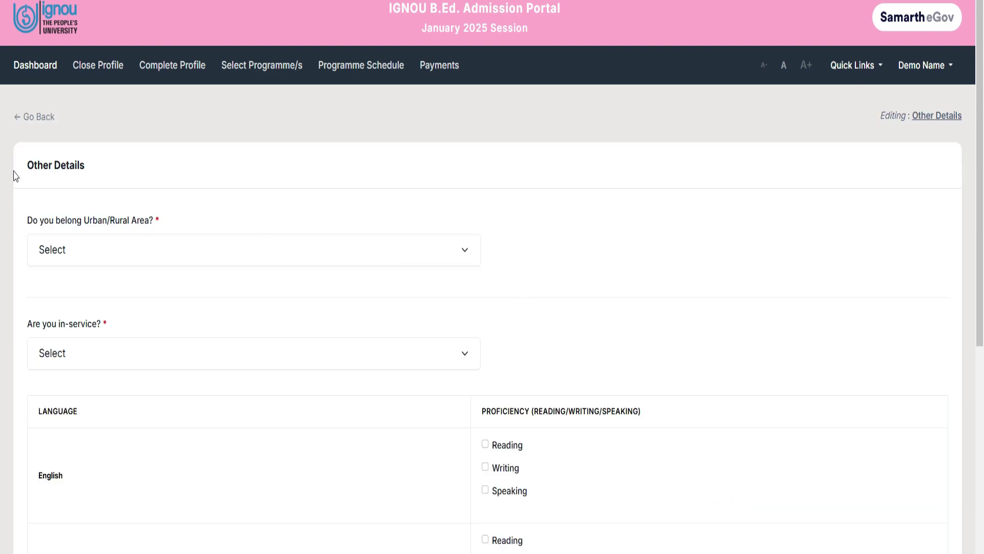
Set the Urban/Rural Area question in Other Details to Rural.
left_click_drag(13, 170, 128, 168)
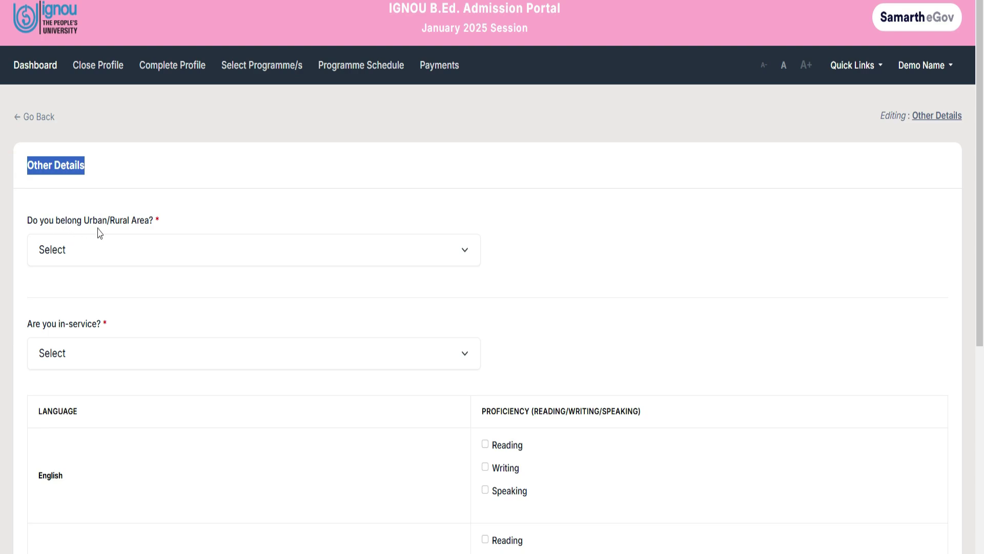
left_click(104, 257)
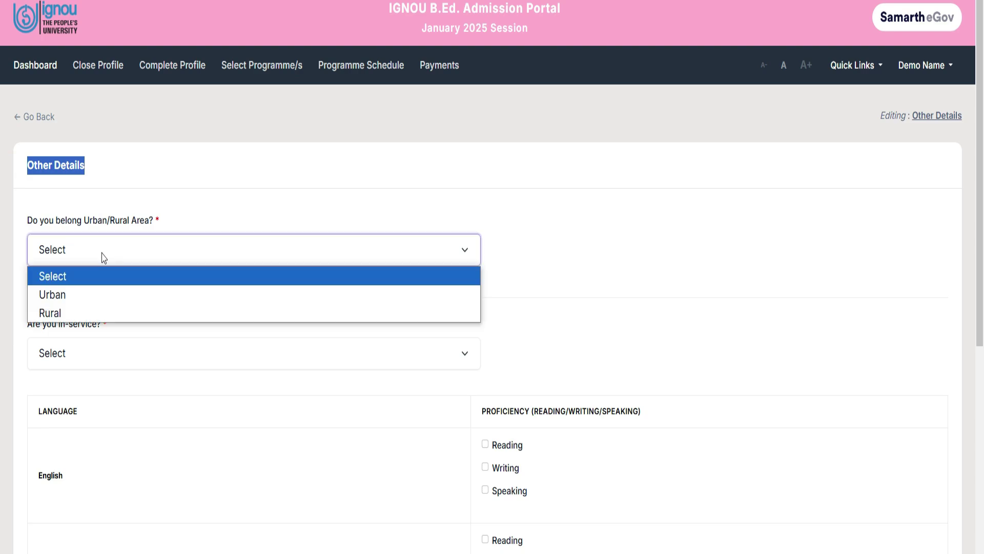
left_click(54, 309)
Try Yes for the in-service question, and set it to No.
scroll(130, 279, "down", 3)
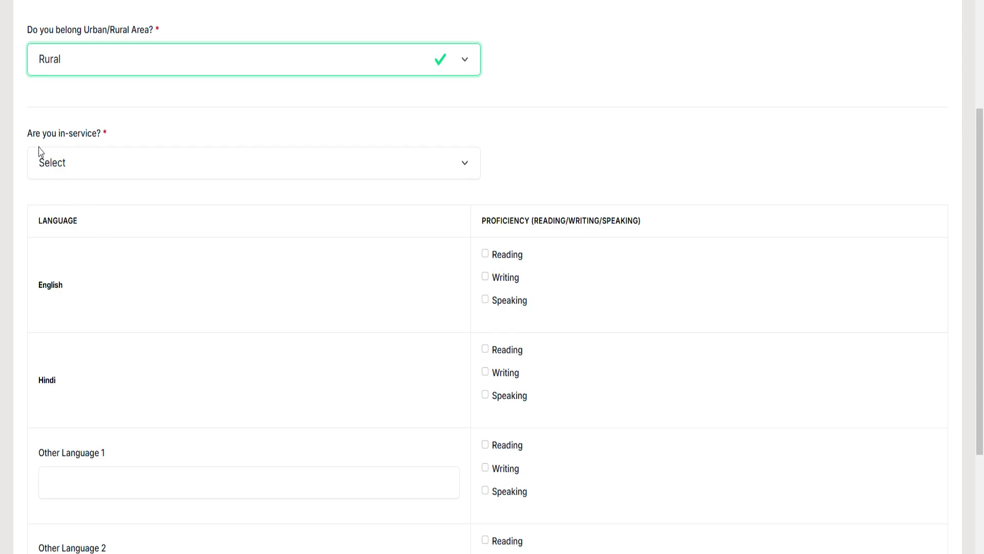
left_click_drag(26, 128, 141, 128)
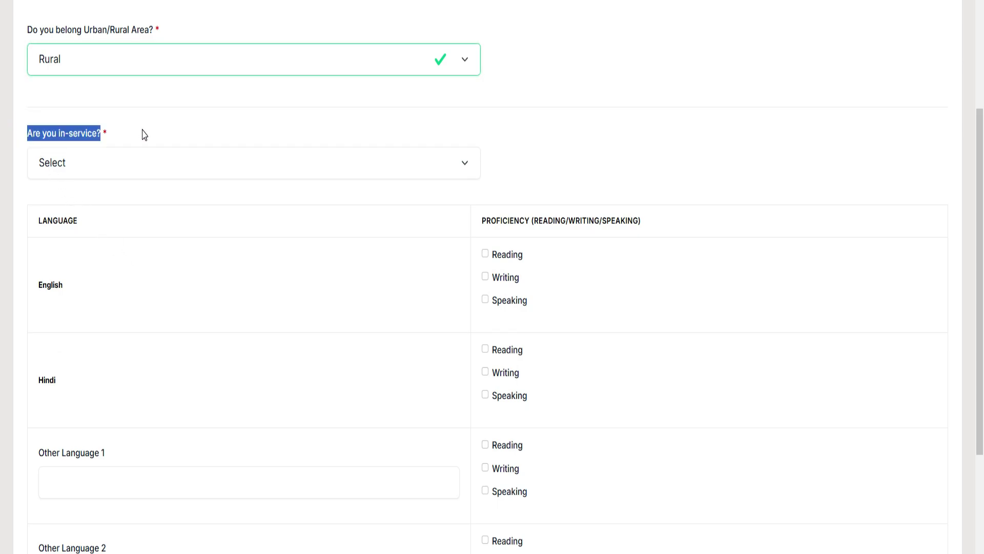
left_click(131, 156)
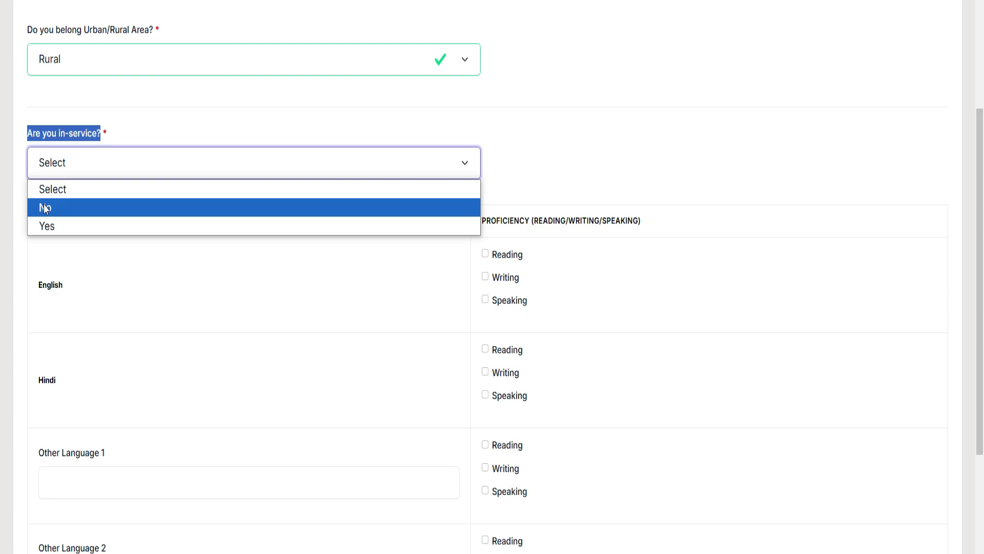
left_click(46, 226)
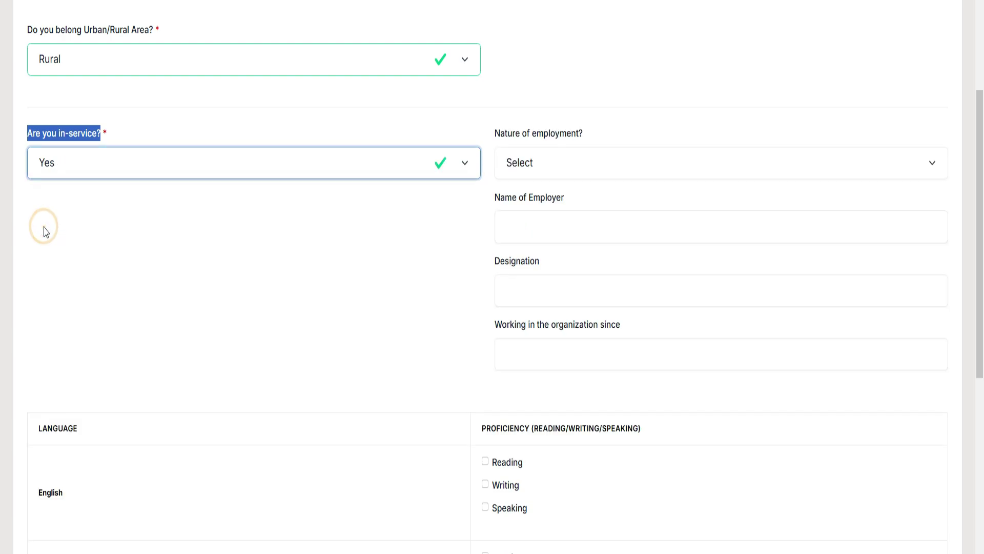
left_click(54, 176)
left_click(51, 208)
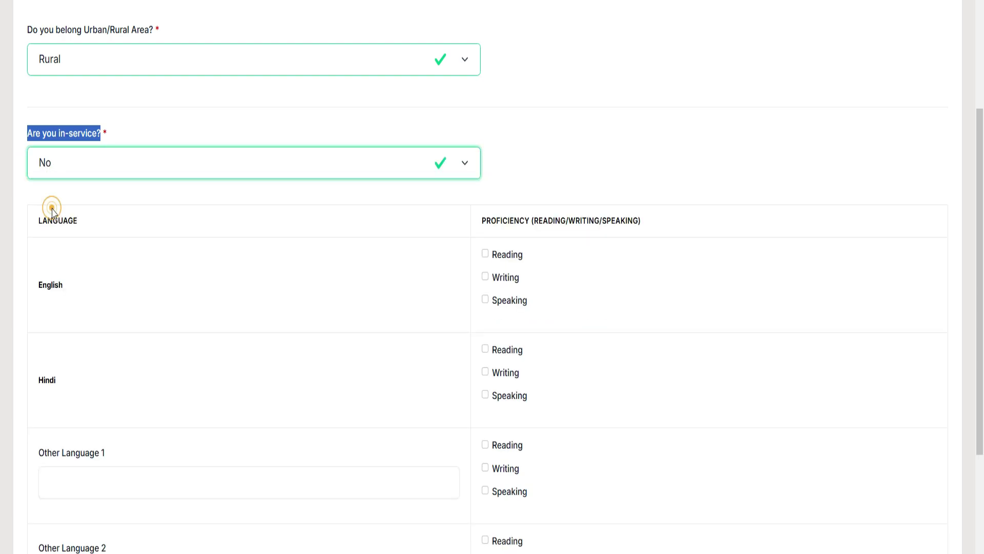
Switch the in-service answer to Yes and look through the Nature of employment options without choosing one.
left_click(67, 161)
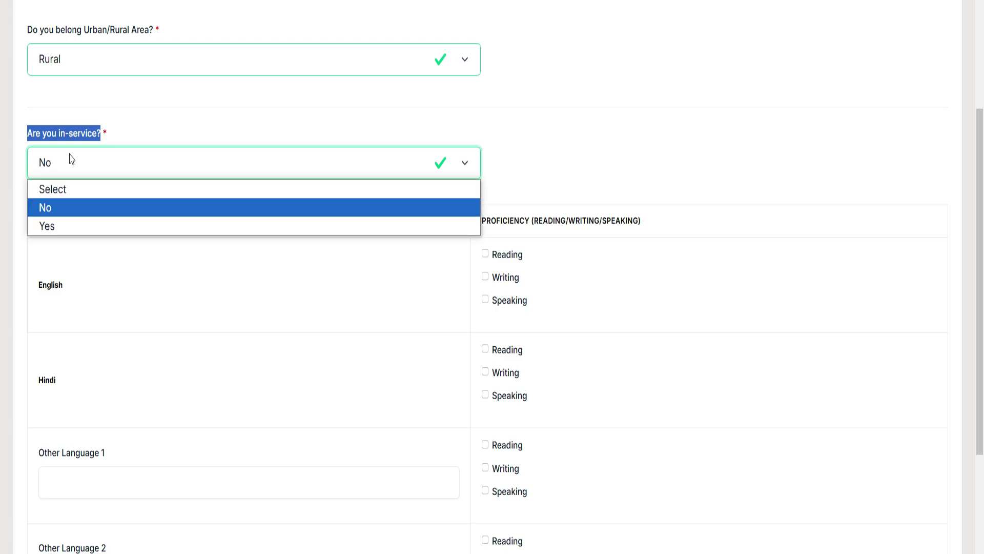
left_click(56, 233)
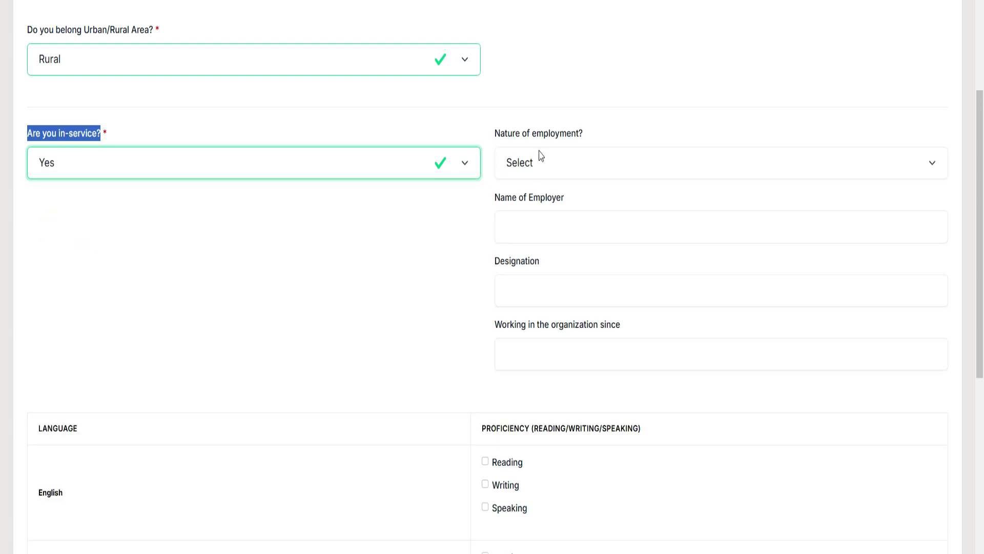
left_click(498, 134)
left_click(533, 168)
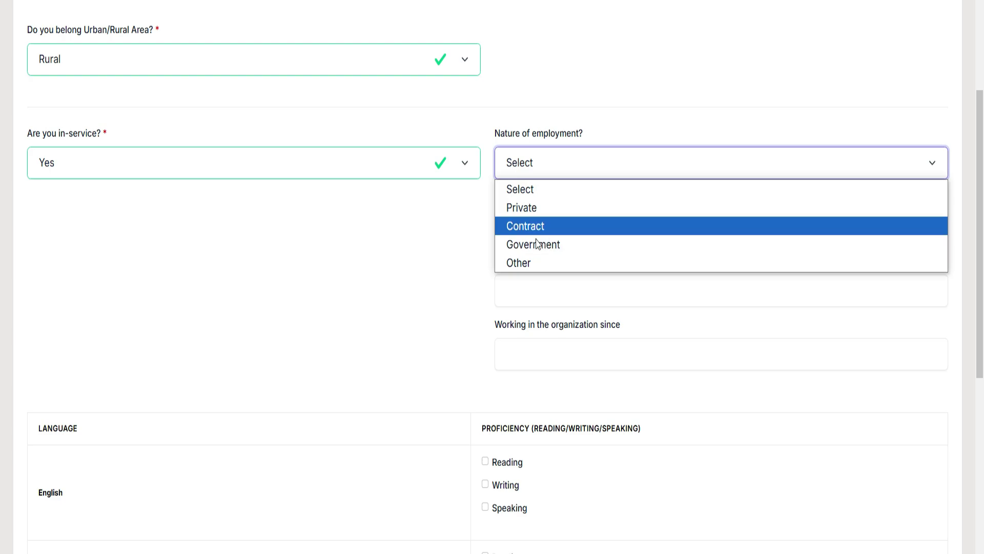
left_click(414, 267)
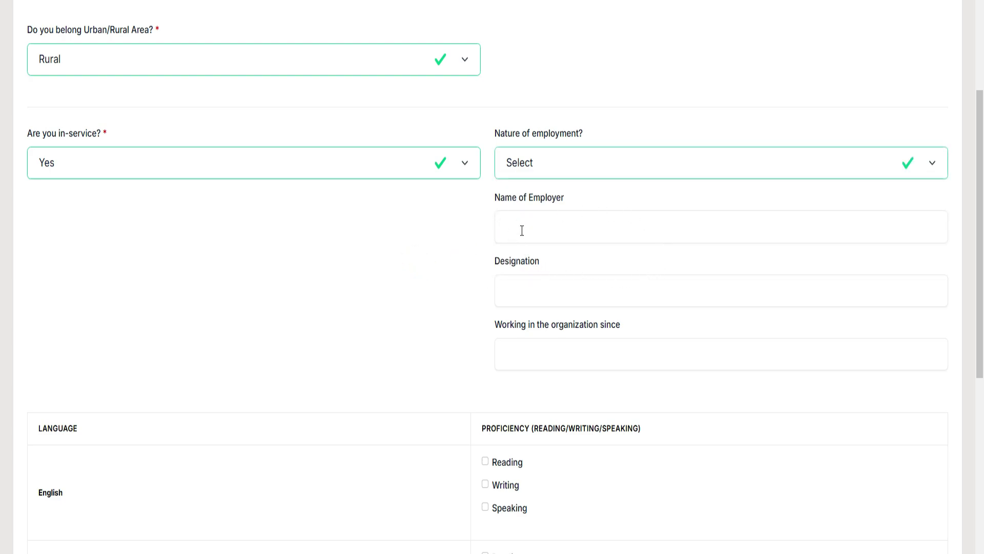
Check the Name of Employer, Designation and Working in the organization since fields, and return the in-service answer to No.
left_click_drag(495, 198, 595, 198)
left_click(559, 238)
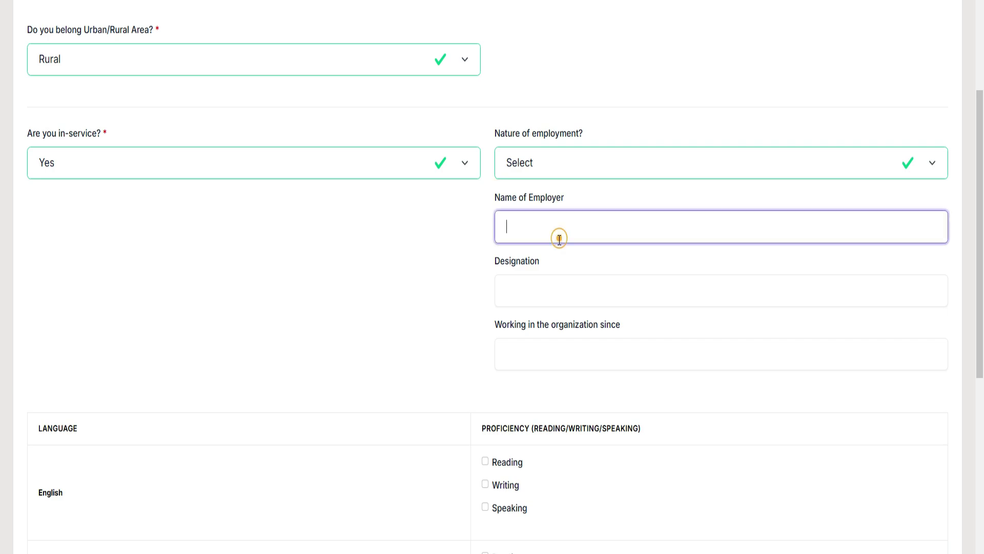
double_click(487, 266)
left_click(533, 286)
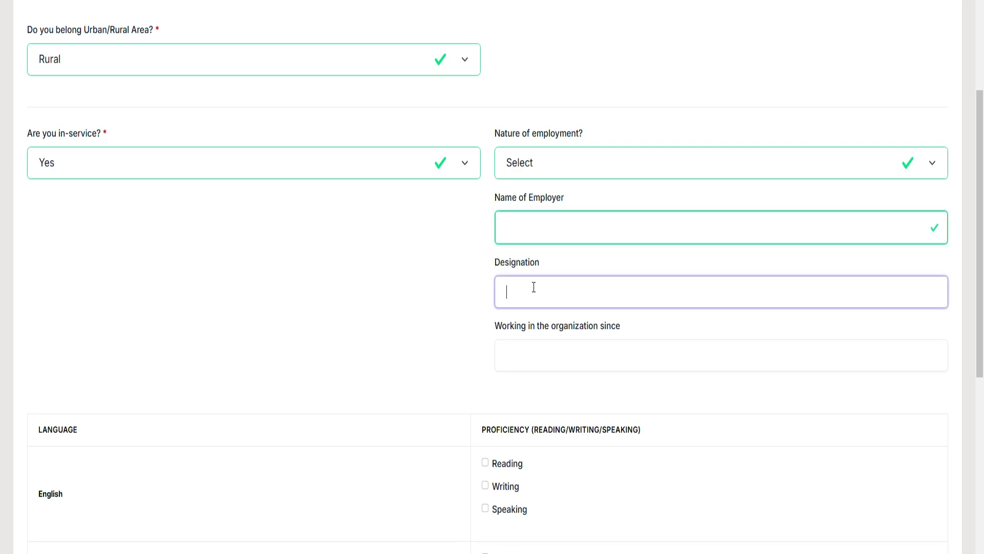
left_click(483, 336)
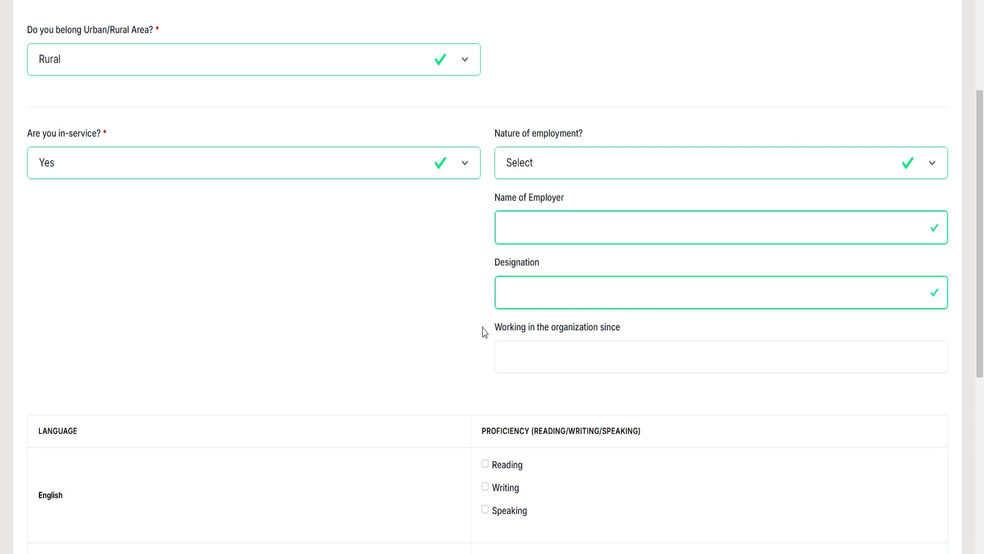
left_click(524, 357)
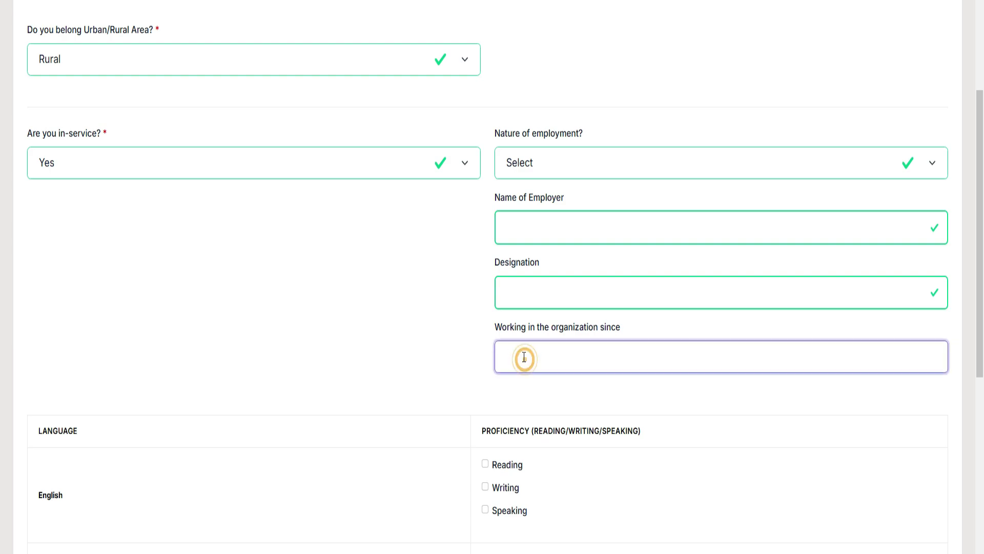
left_click(70, 162)
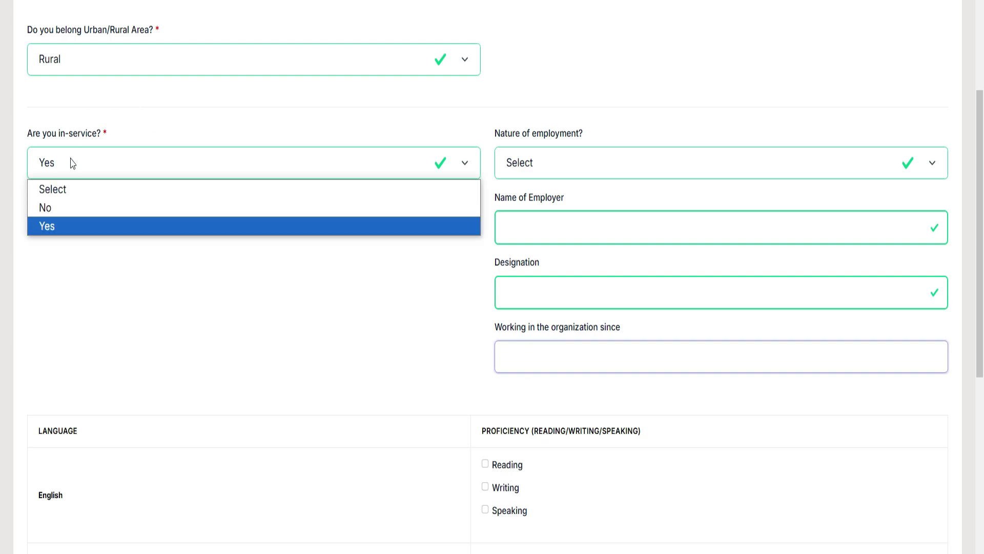
left_click(56, 203)
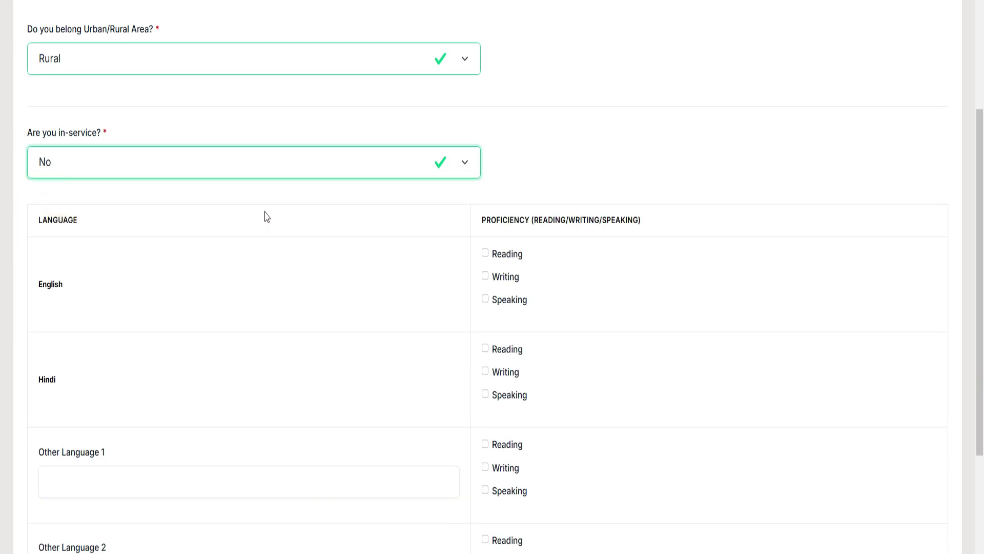
Mark Reading, Writing and Speaking proficiency for English in the language table.
scroll(246, 205, "down", 1)
left_click_drag(42, 154, 147, 160)
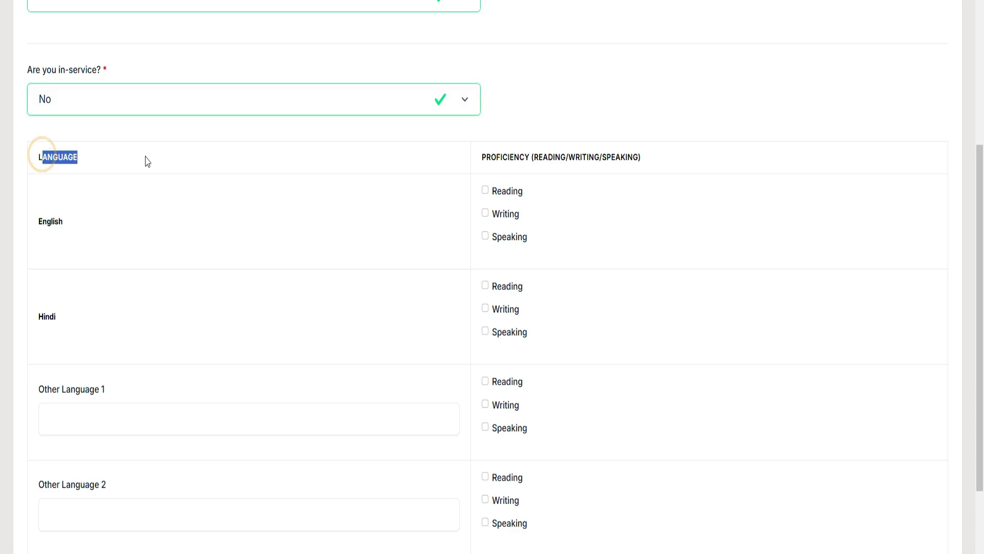
left_click(488, 159)
left_click_drag(499, 158, 643, 158)
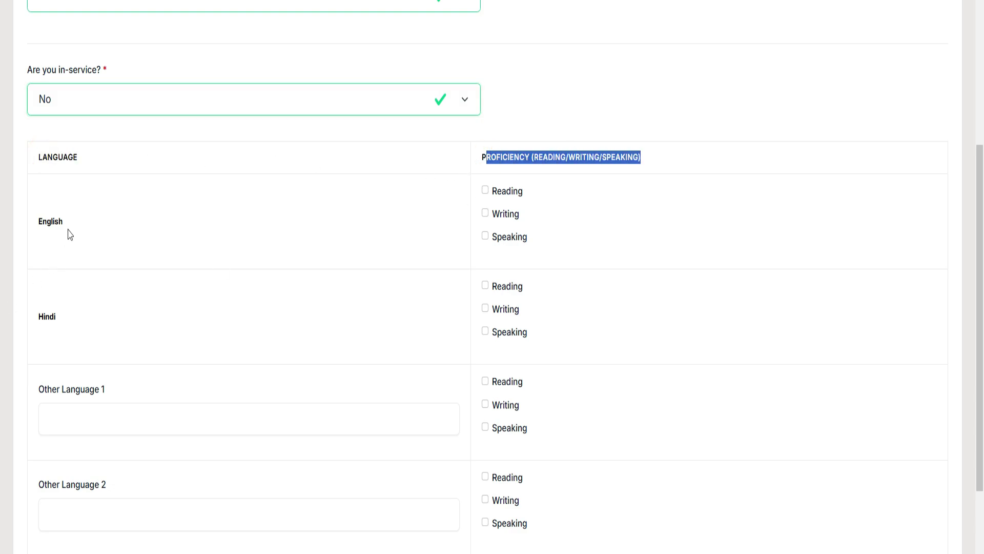
left_click(513, 198)
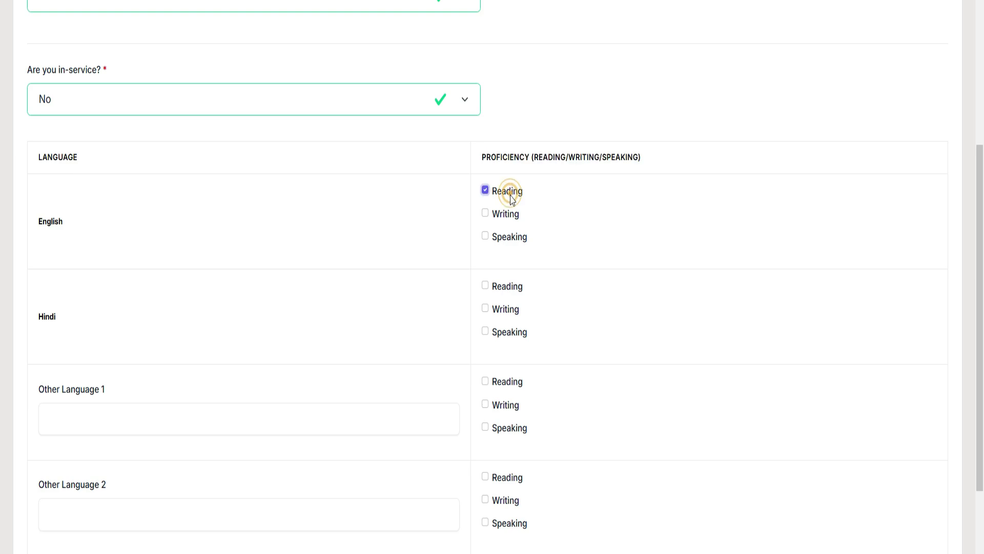
left_click(506, 218)
left_click(498, 238)
Mark Reading, Writing and Speaking proficiency for Hindi in the language table.
scroll(551, 251, "down", 2)
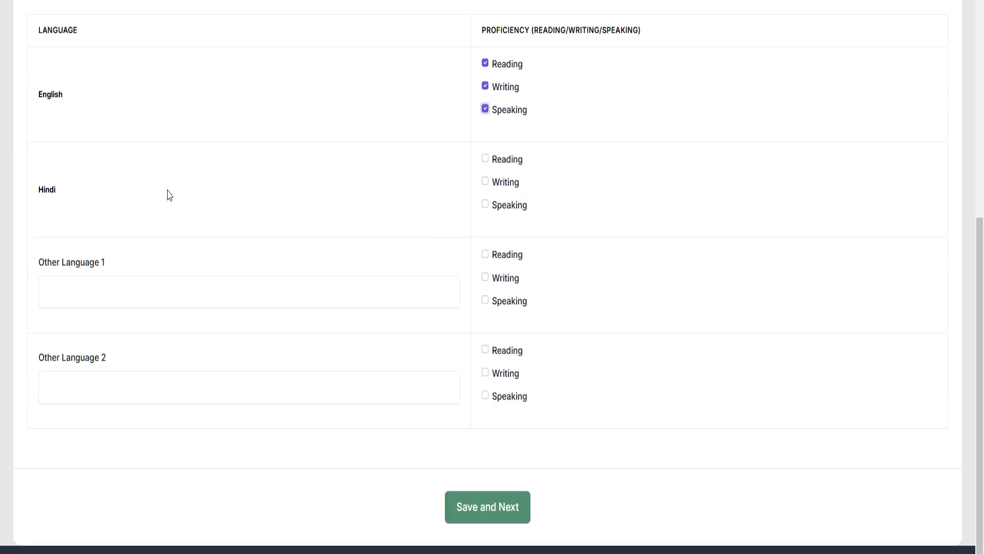
left_click(495, 160)
left_click(497, 183)
left_click(498, 206)
Save the Other Details with both additional languages left blank, and proceed from the saved summary to the uploads.
scroll(202, 394, "down", 1)
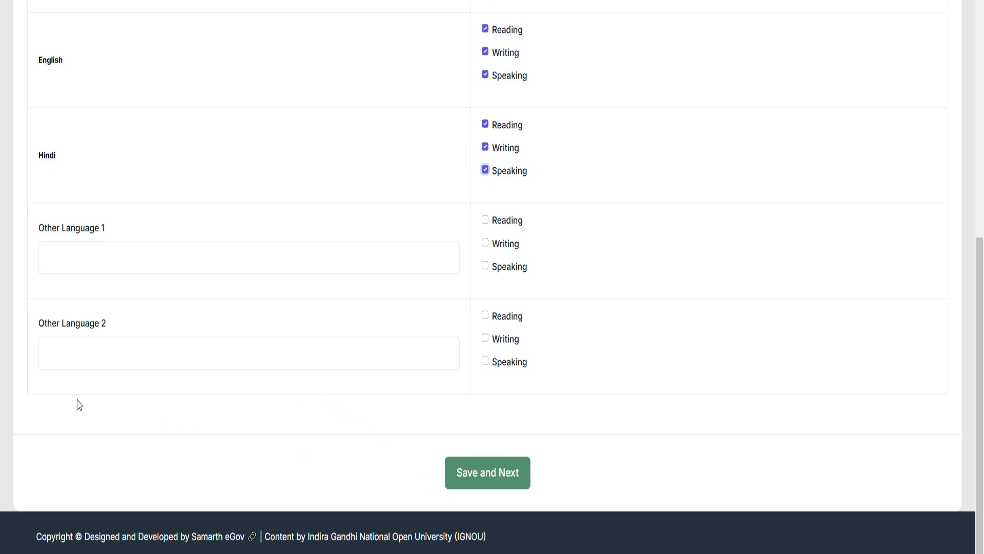
left_click(461, 477)
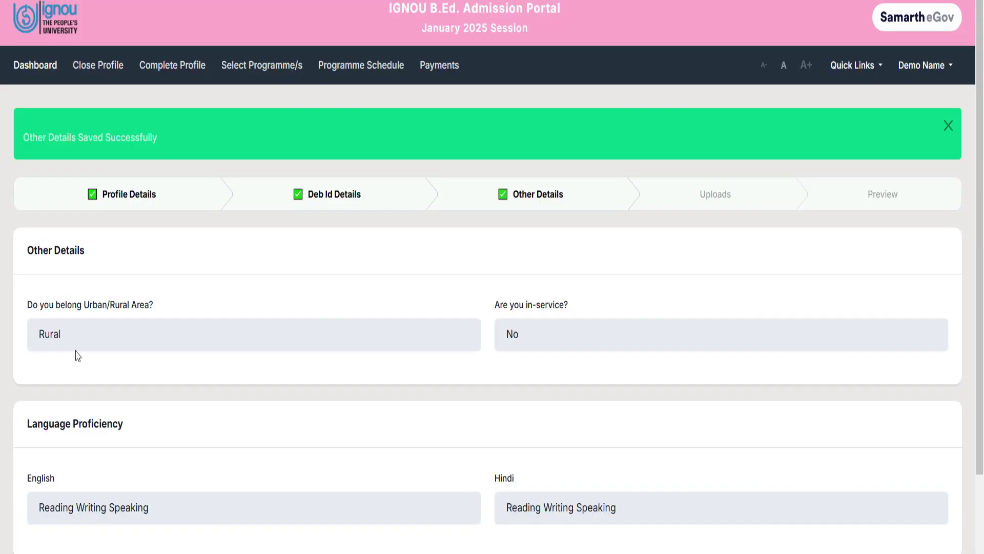
scroll(498, 300, "down", 3)
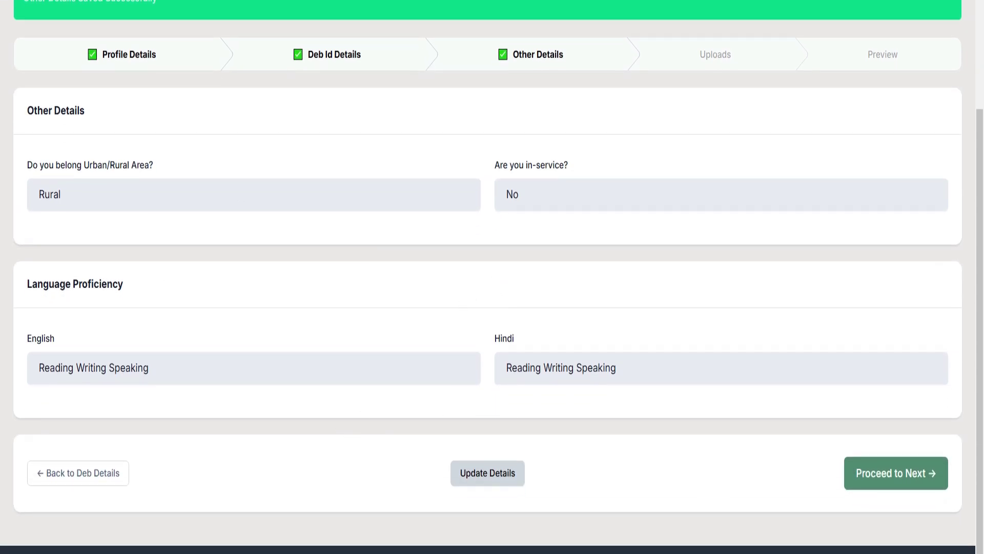
left_click(878, 486)
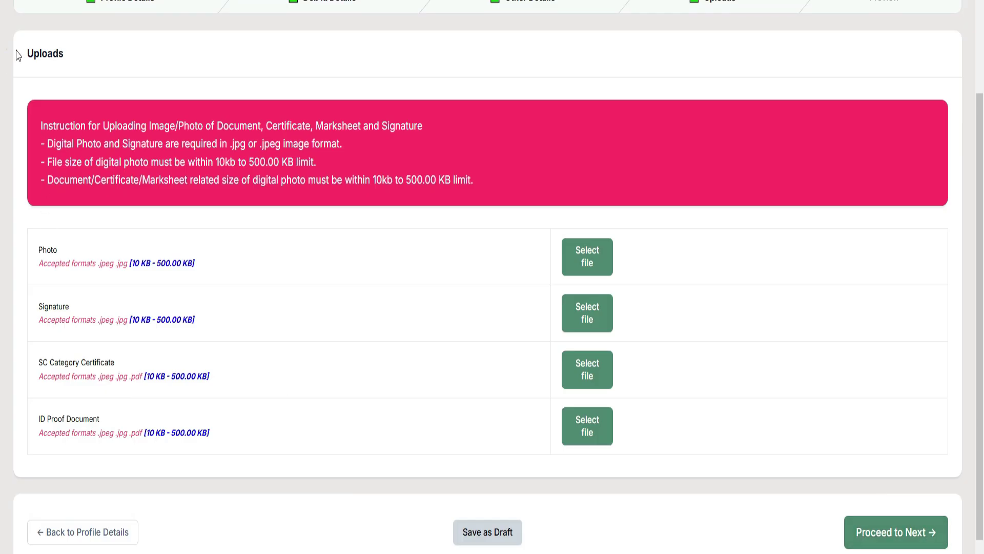
Review the upload instructions, accepted formats and file size limits for the Photo, Signature, SC Category Certificate and ID Proof Document.
left_click_drag(7, 49, 76, 62)
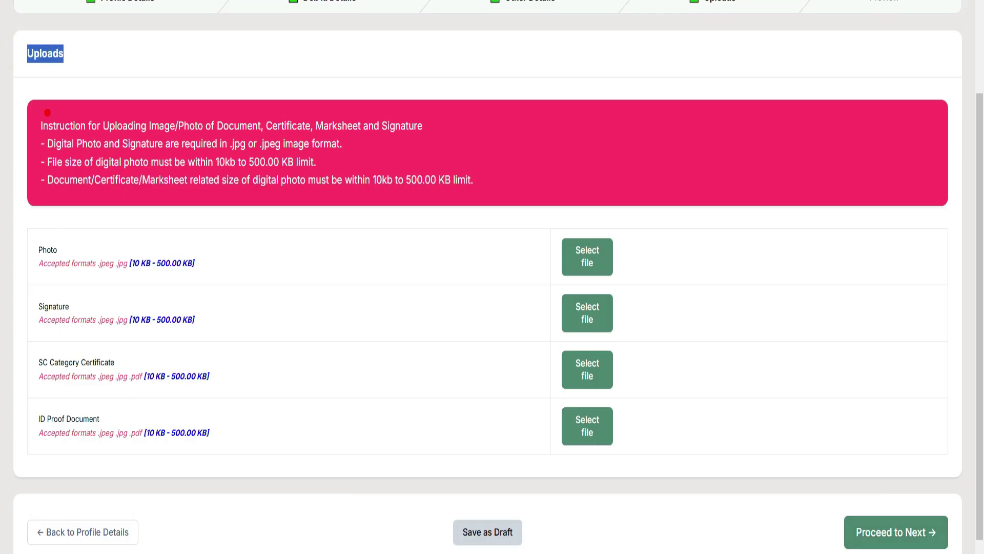
left_click_drag(167, 105, 196, 102)
mouse_move(295, 114)
left_mouse_down()
mouse_move(301, 128)
mouse_move(370, 108)
left_mouse_up()
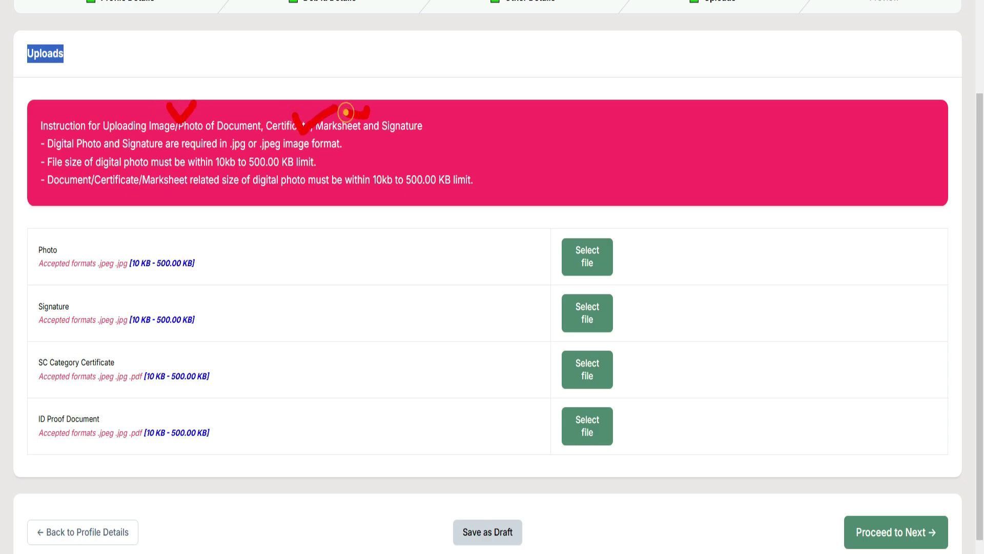
left_click_drag(211, 175, 299, 176)
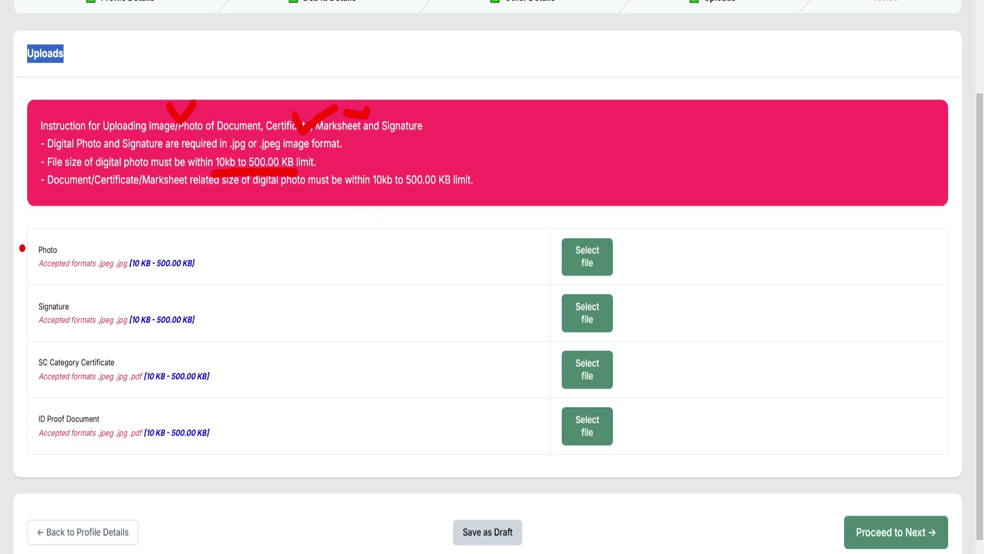
left_click_drag(20, 246, 113, 195)
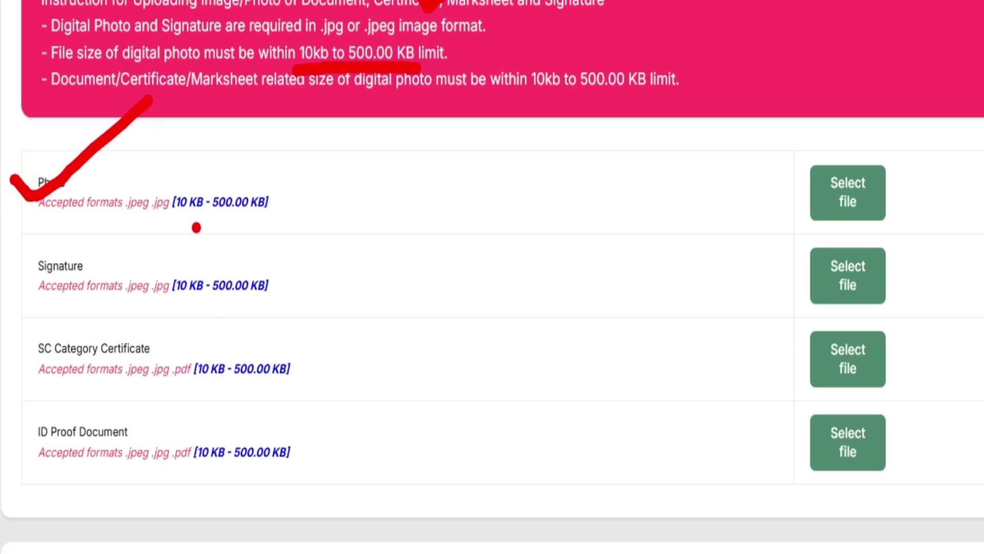
left_click_drag(196, 227, 266, 229)
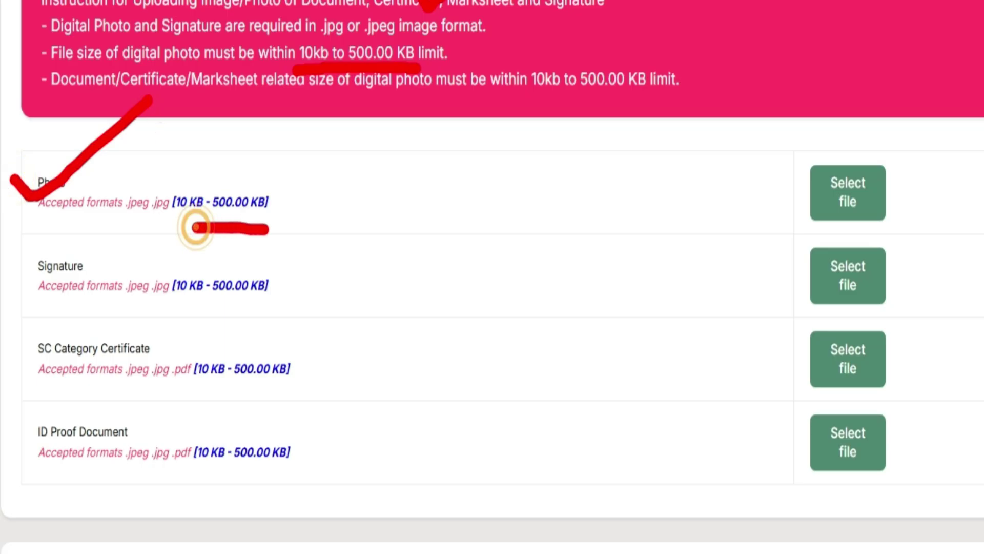
mouse_move(817, 148)
left_mouse_down()
mouse_move(821, 165)
mouse_move(852, 145)
left_mouse_up()
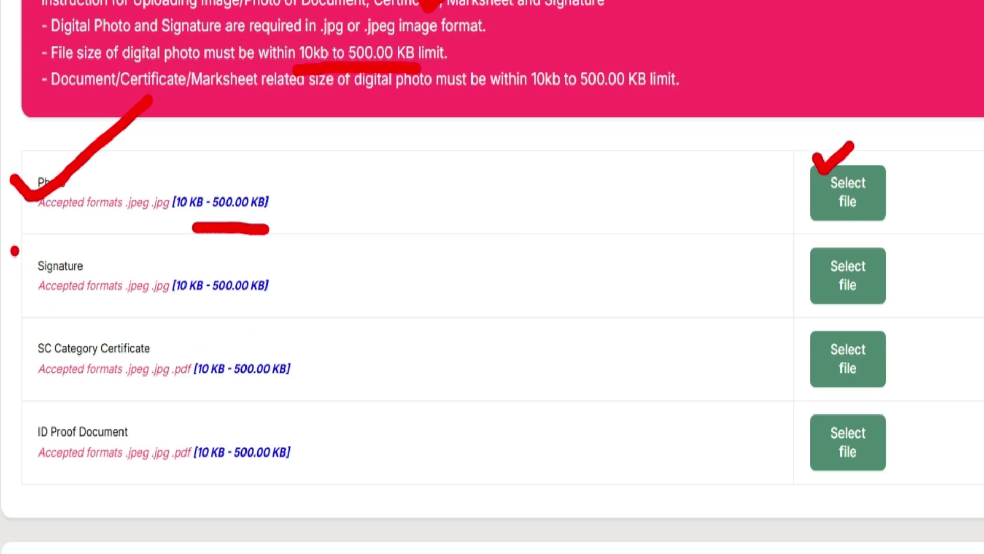
left_click_drag(14, 248, 65, 250)
left_click_drag(36, 353, 112, 324)
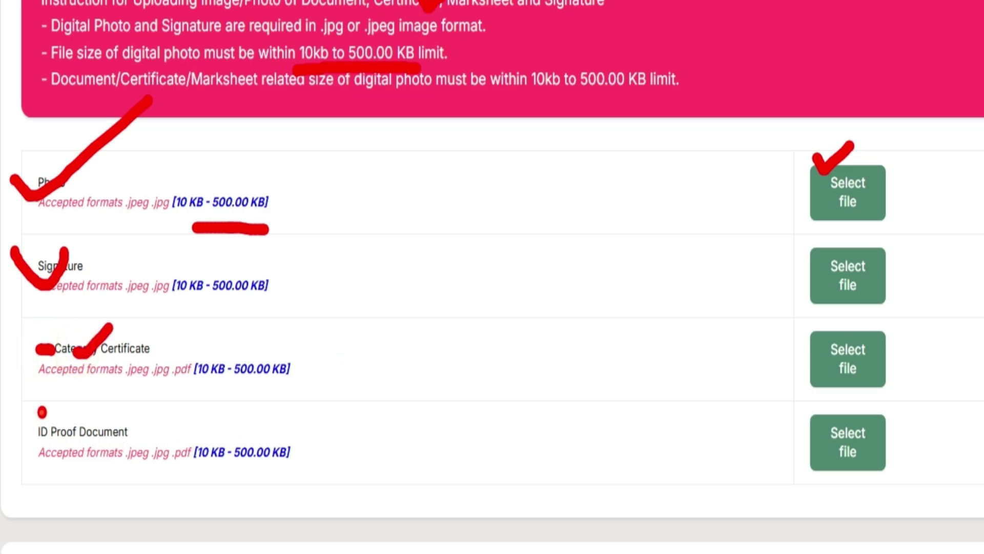
left_click_drag(40, 410, 107, 407)
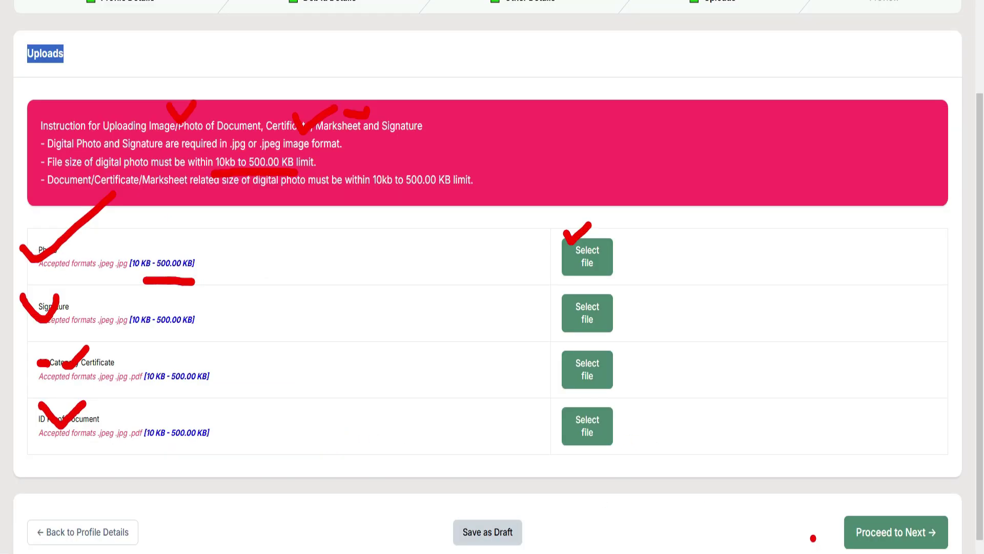
mouse_move(813, 538)
left_mouse_down()
mouse_move(834, 553)
mouse_move(931, 494)
mouse_move(808, 526)
left_mouse_up()
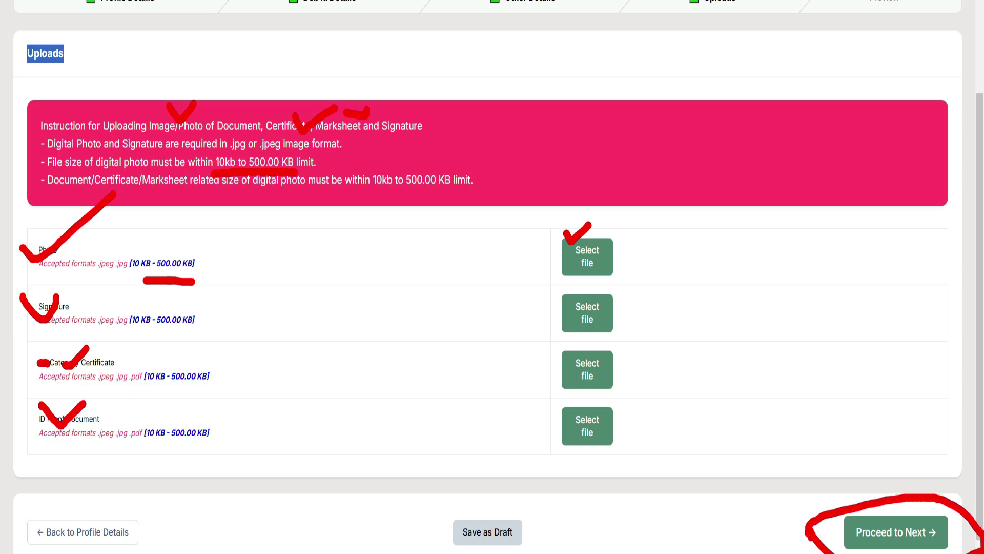
mouse_move(866, 518)
left_mouse_down()
mouse_move(872, 527)
mouse_move(895, 502)
left_mouse_up()
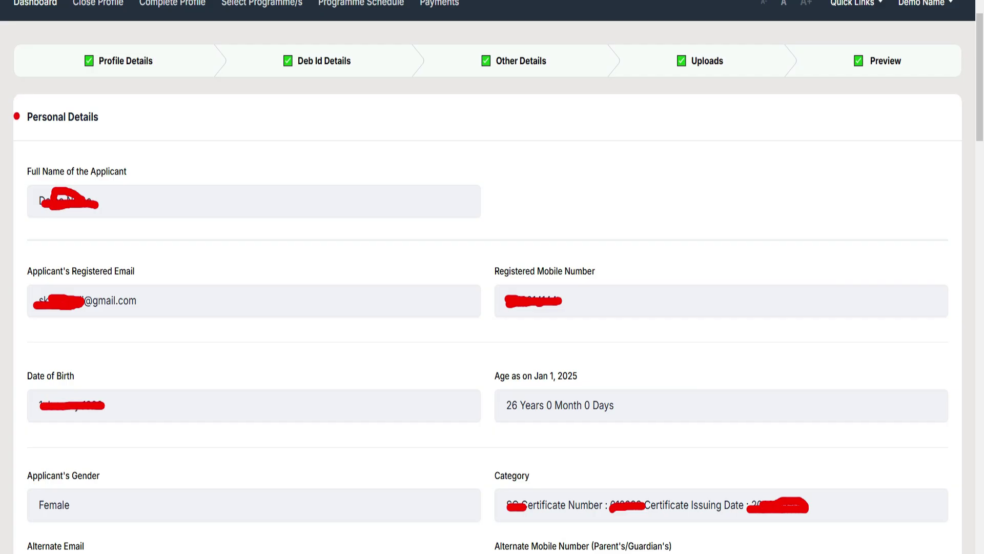
Check the profile preview, submit and lock the profile, and accept the declaration of correctness.
mouse_move(15, 114)
left_mouse_down()
mouse_move(23, 128)
mouse_move(49, 101)
left_mouse_up()
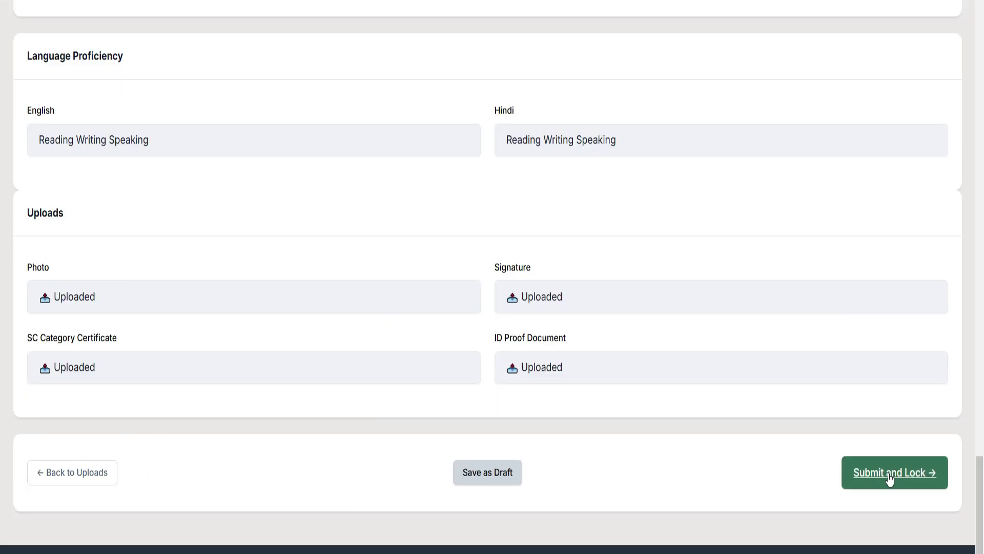
left_click(889, 472)
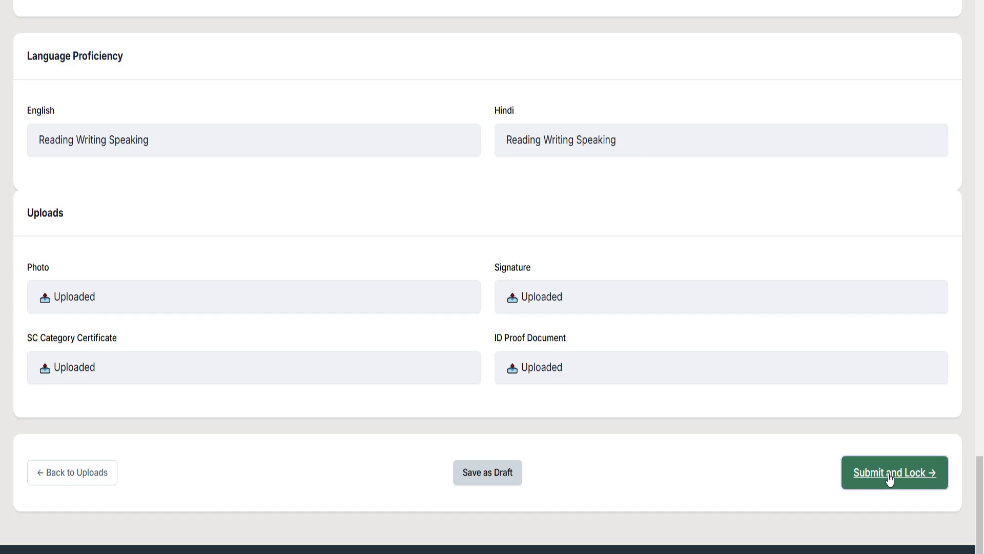
left_click_drag(277, 43, 396, 34)
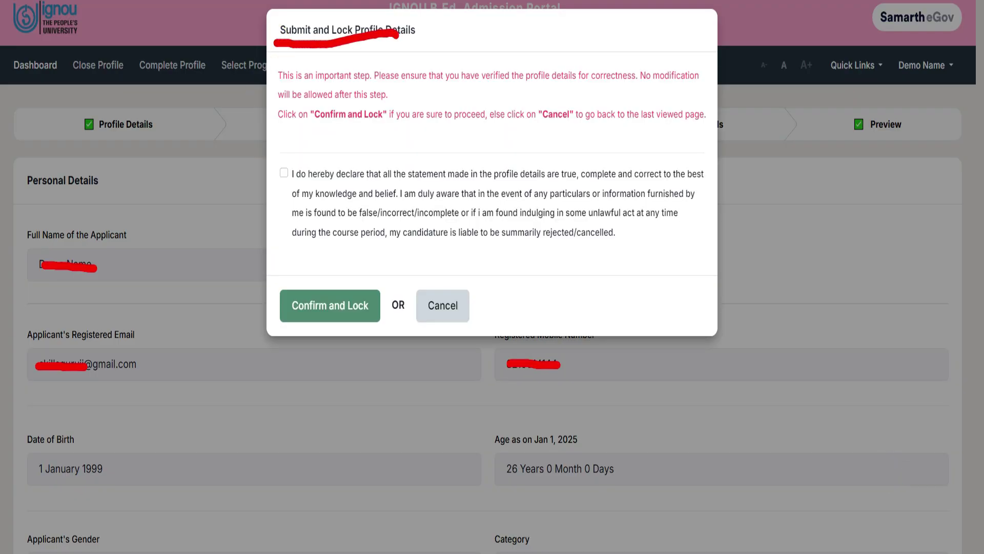
left_click(285, 174)
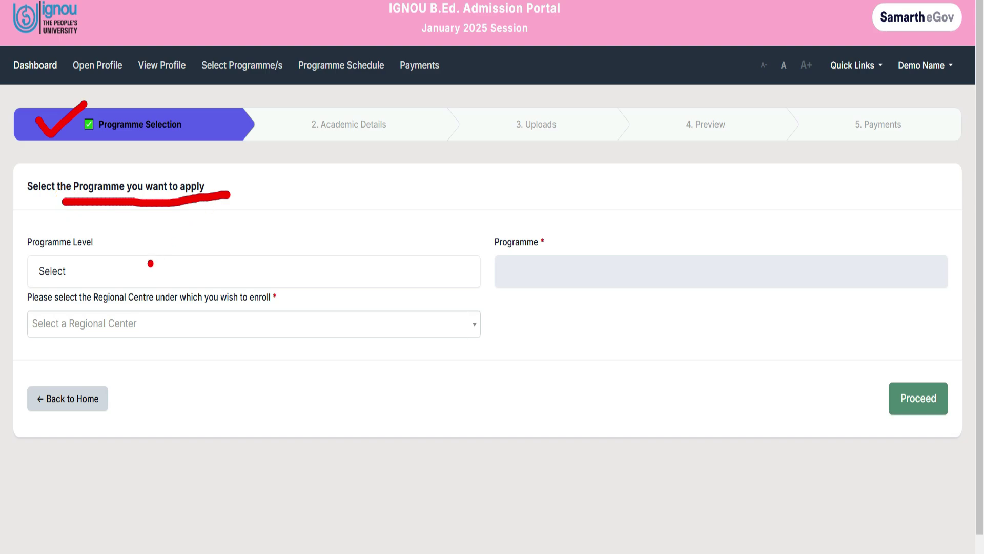
Set the Programme Level to Bachelor (Under-Graduate Programmes) and the Programme to BACHELOR OF EDUCATION.
left_click(66, 273)
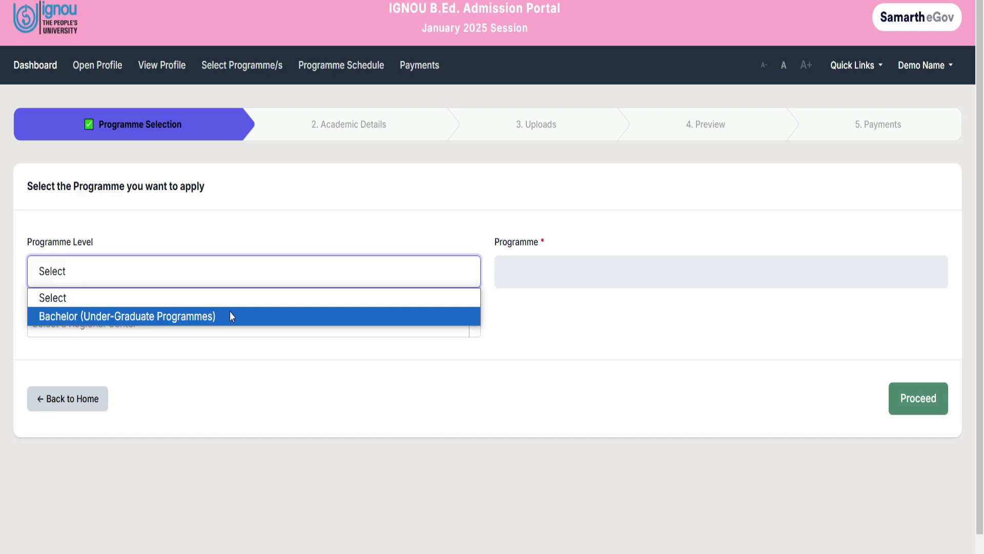
left_click(203, 316)
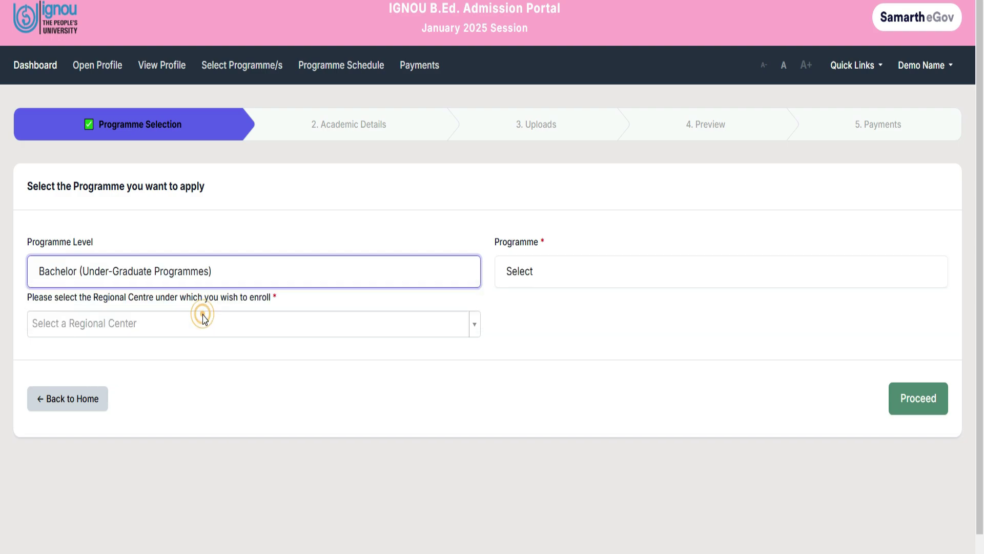
left_click_drag(483, 249, 542, 254)
left_click(514, 272)
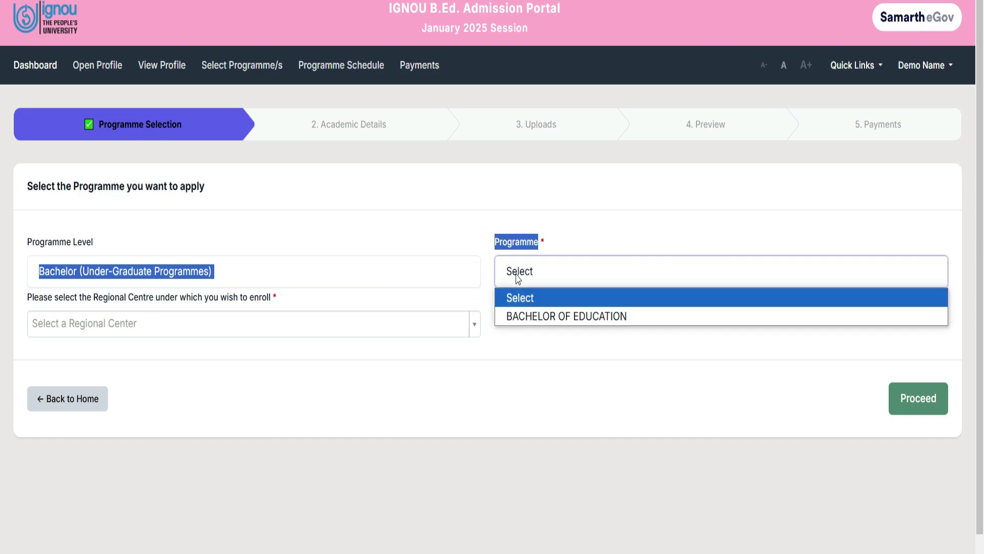
left_click(521, 316)
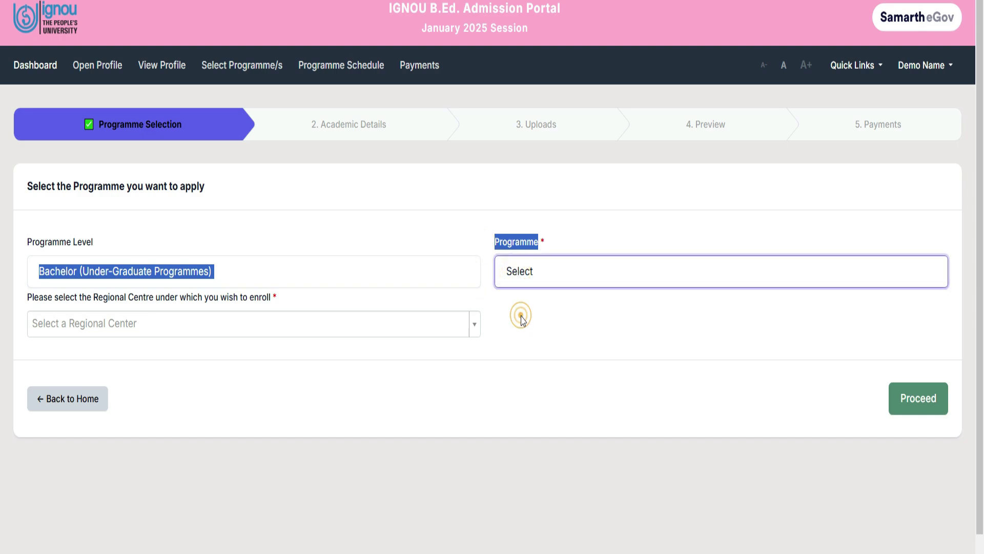
Choose 11:SHIMLA as the Regional Centre for enrolment and proceed with the programme selection.
left_click(30, 302)
left_click_drag(46, 300, 276, 291)
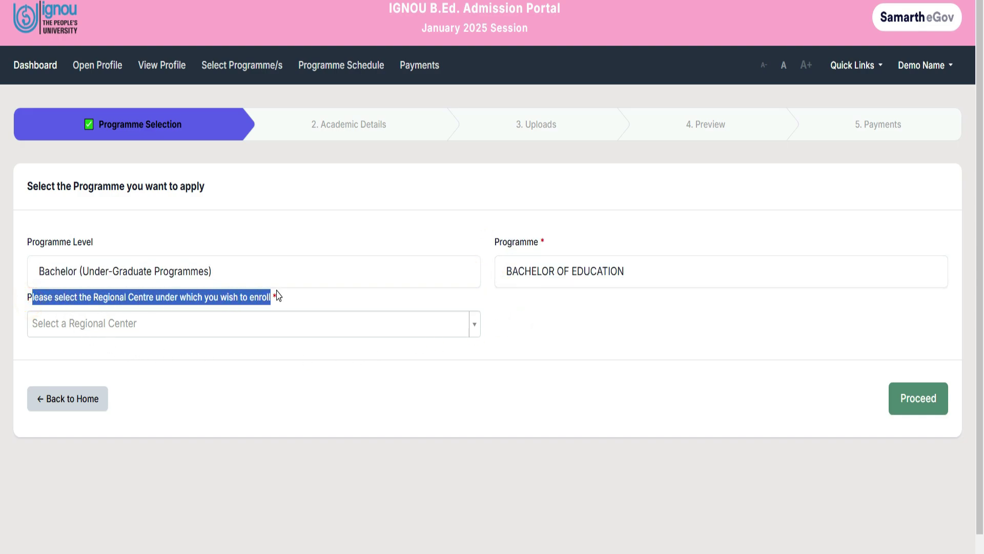
left_click(196, 328)
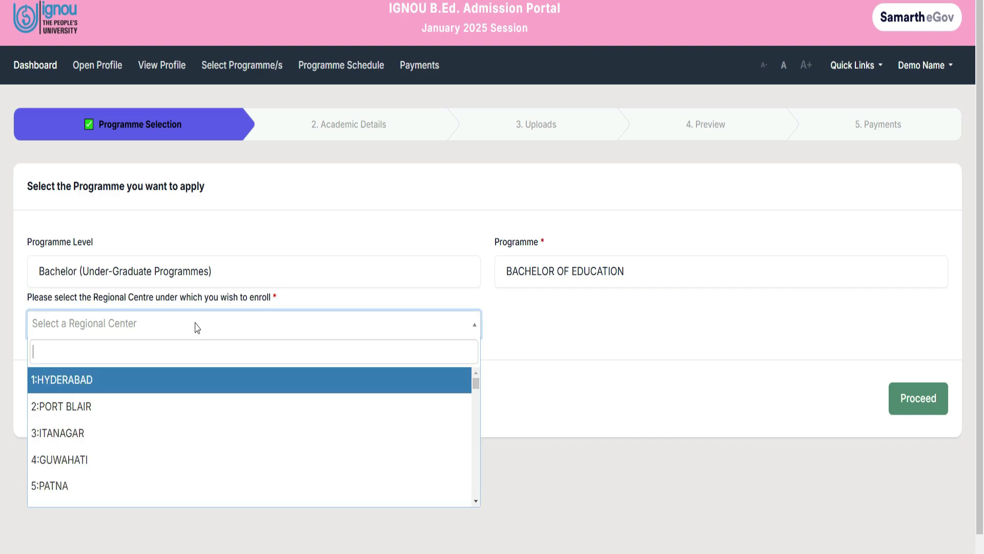
left_click(197, 327)
left_click(197, 329)
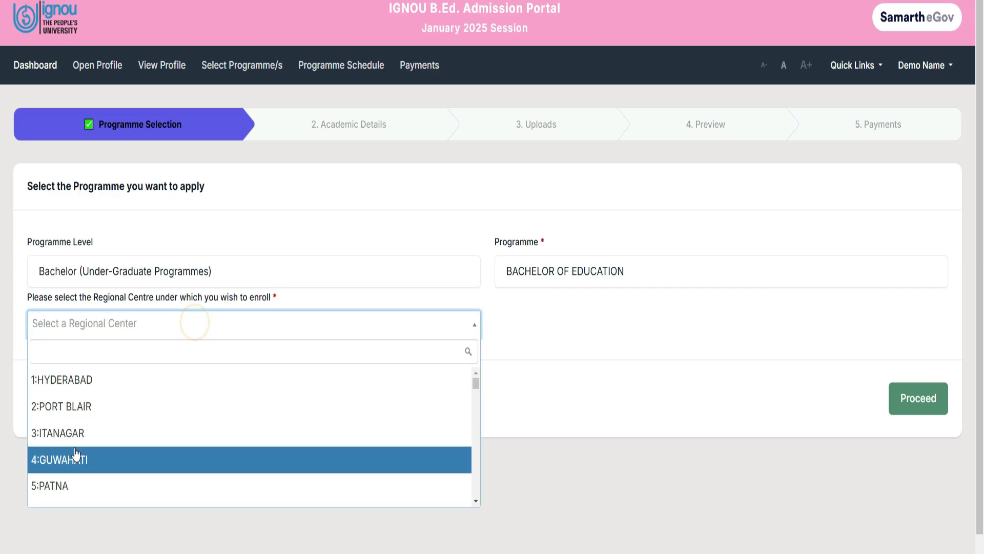
scroll(77, 454, "down", 3)
scroll(77, 453, "down", 15)
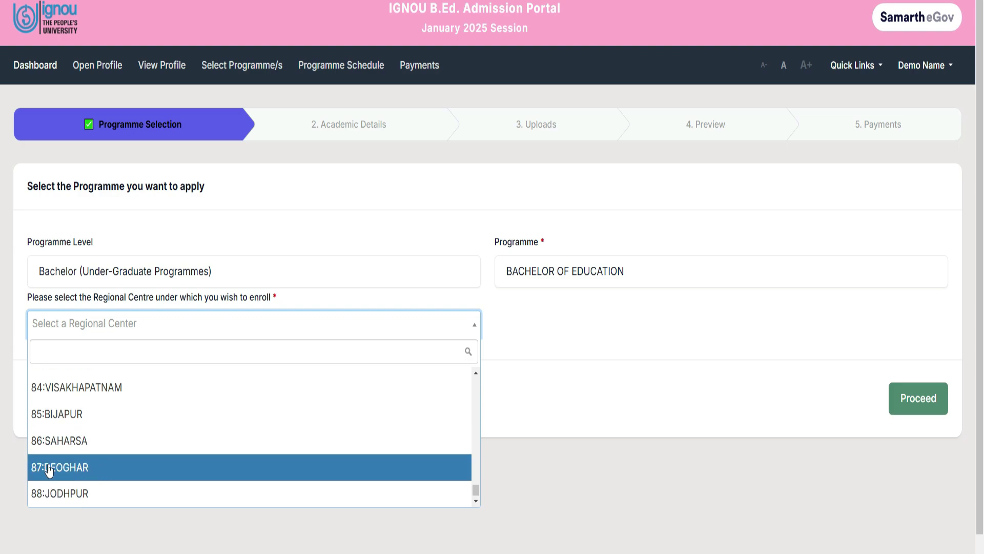
scroll(69, 459, "up", 2)
scroll(70, 462, "up", 3)
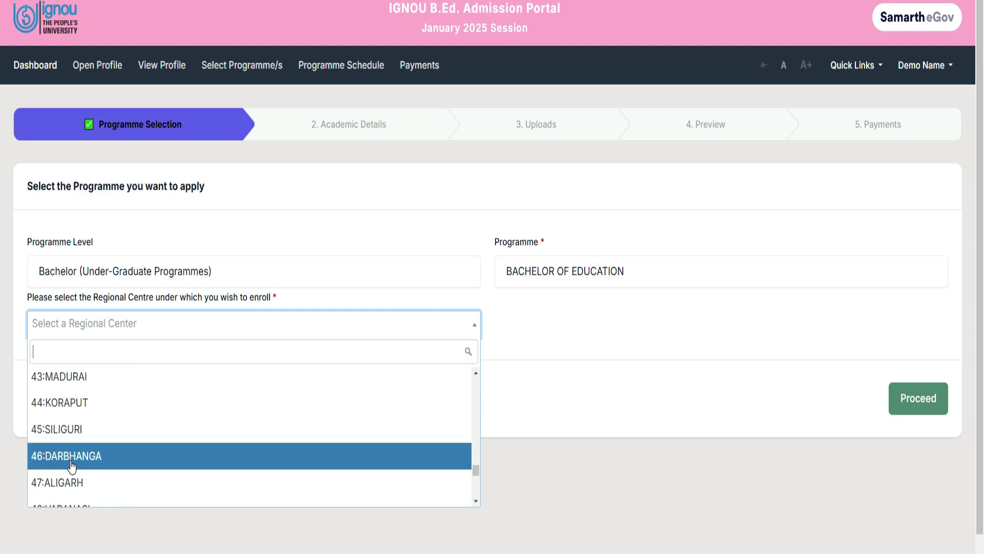
scroll(87, 469, "up", 3)
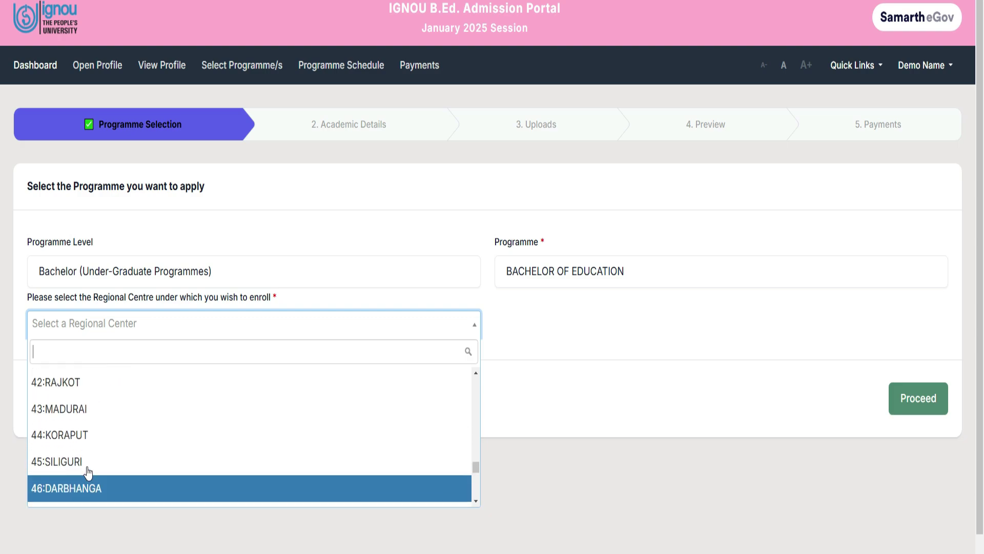
scroll(88, 474, "up", 1)
left_click(87, 472)
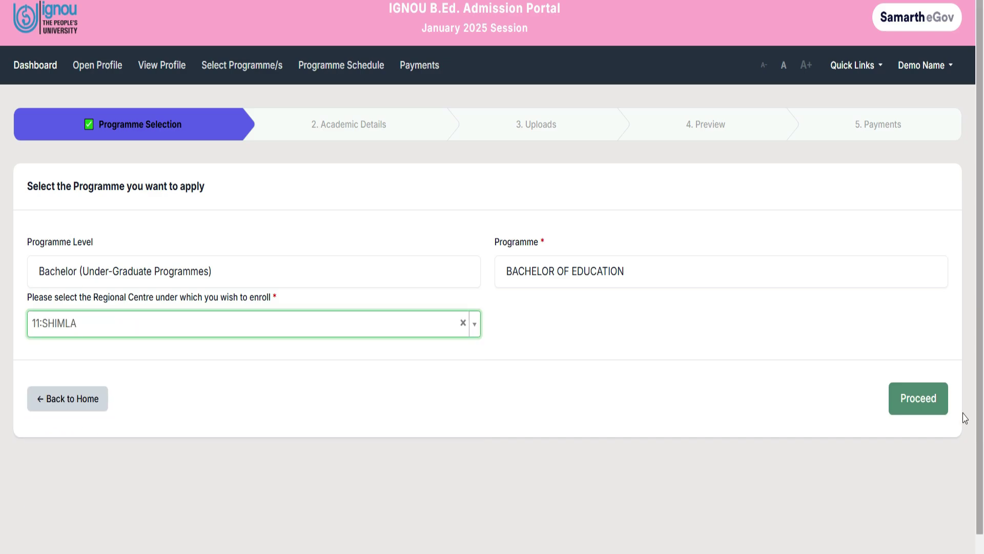
left_click(932, 404)
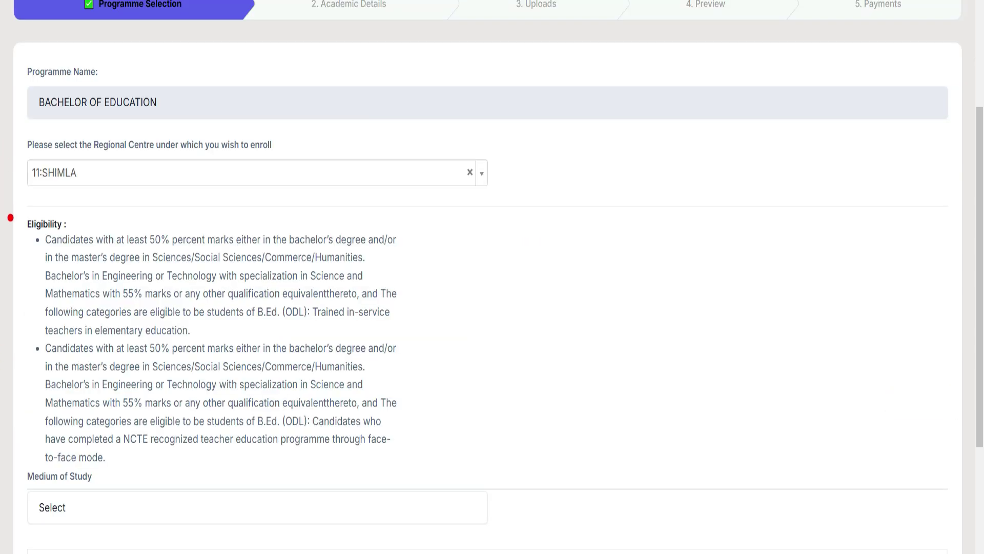
Check the Bachelor of Education eligibility criteria and set the Medium of Study to HINDI.
mouse_move(10, 218)
left_mouse_down()
mouse_move(21, 223)
mouse_move(40, 202)
left_mouse_up()
left_click_drag(164, 229, 197, 207)
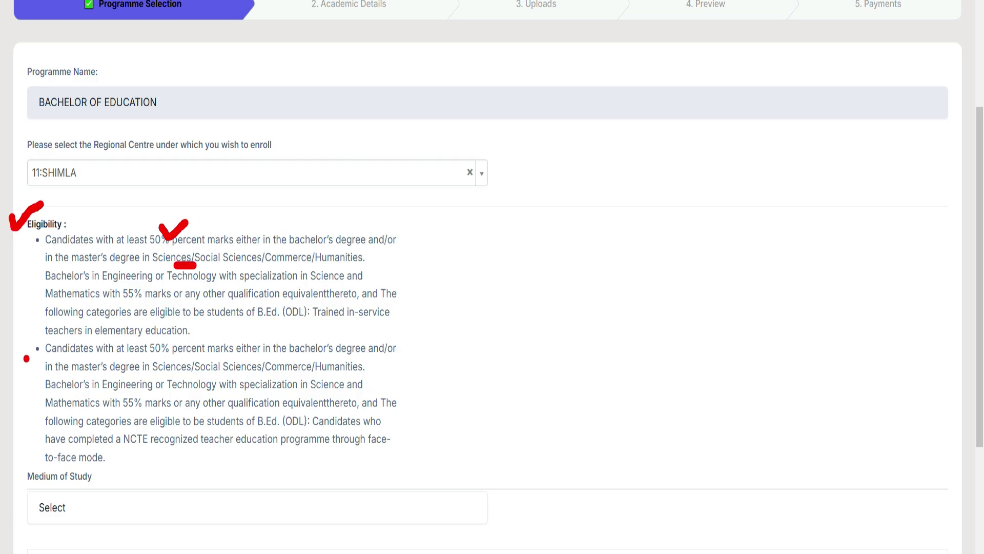
left_click_drag(26, 355, 60, 345)
left_click_drag(137, 451, 271, 456)
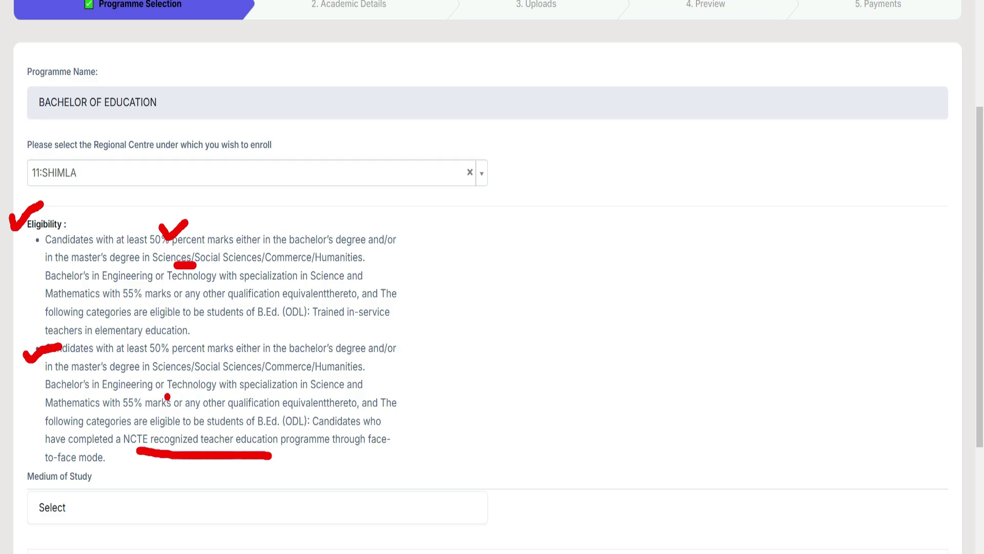
key("Escape")
scroll(15, 469, "down", 1)
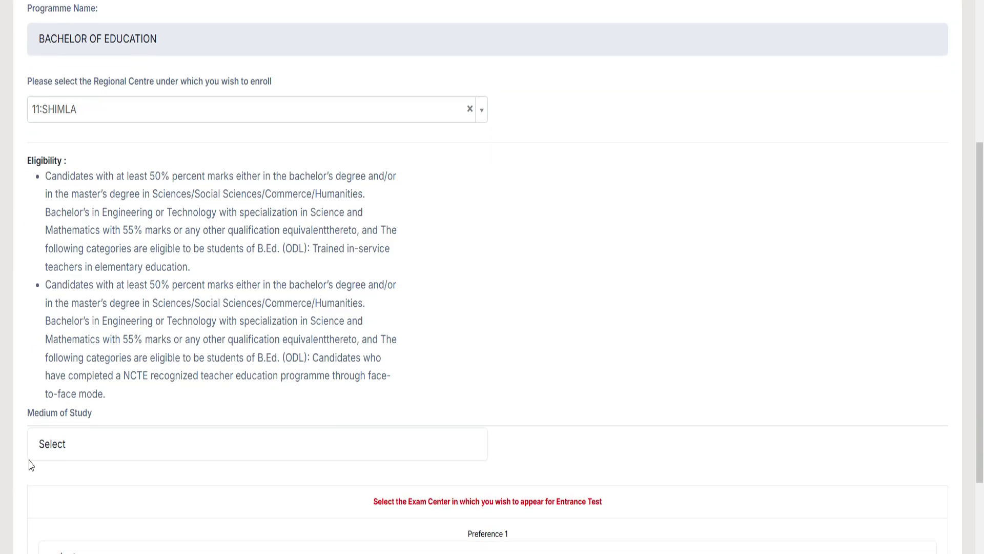
scroll(36, 405, "down", 2)
left_click(53, 330)
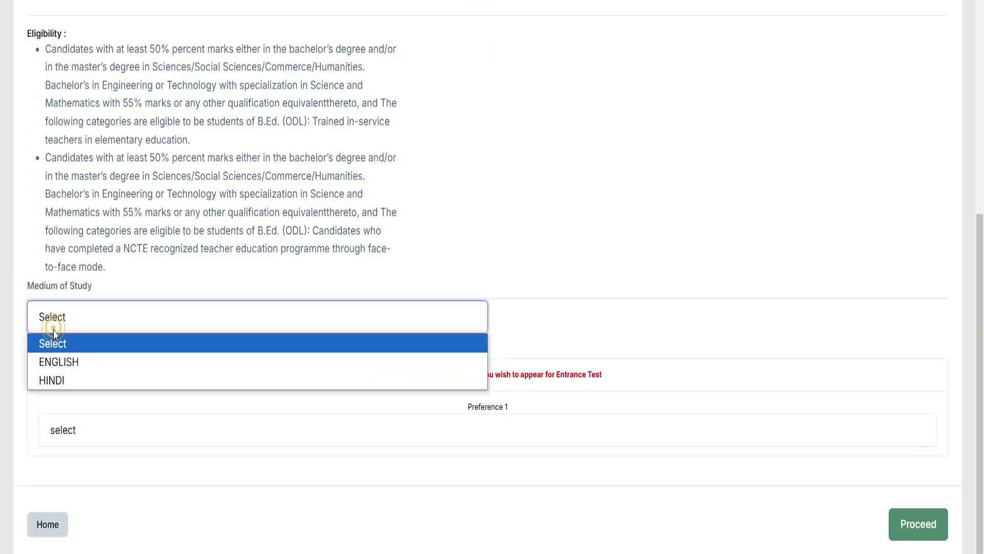
left_click(44, 382)
scroll(49, 391, "down", 1)
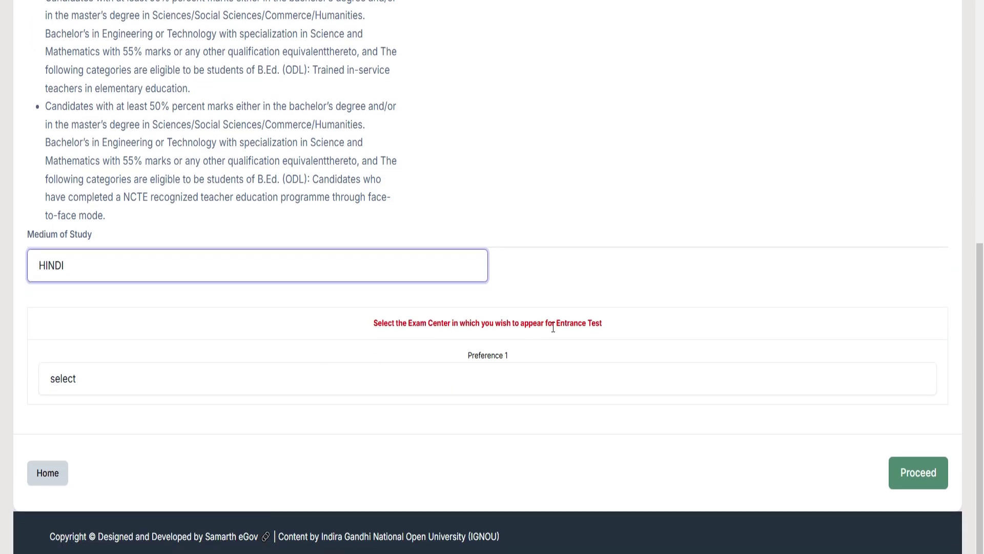
Choose MANDI (RC:11:SHIMLA) as the first-preference exam center for the entrance test and proceed with the application.
left_click(305, 378)
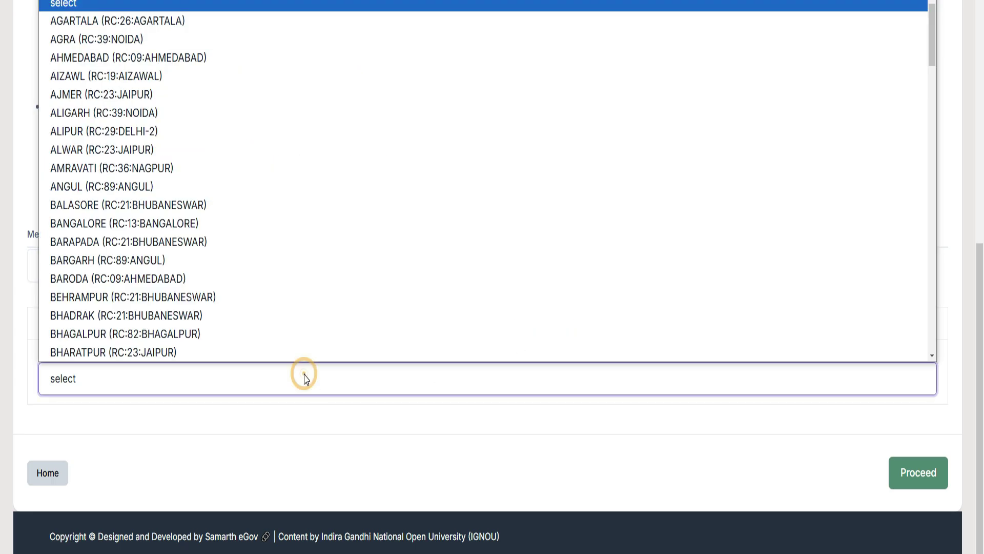
left_click(306, 378)
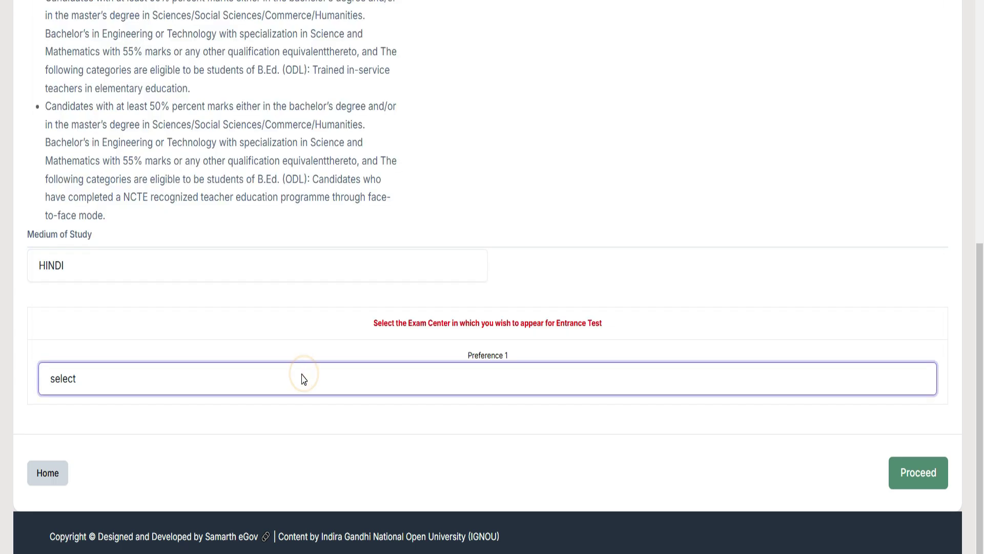
left_click(184, 379)
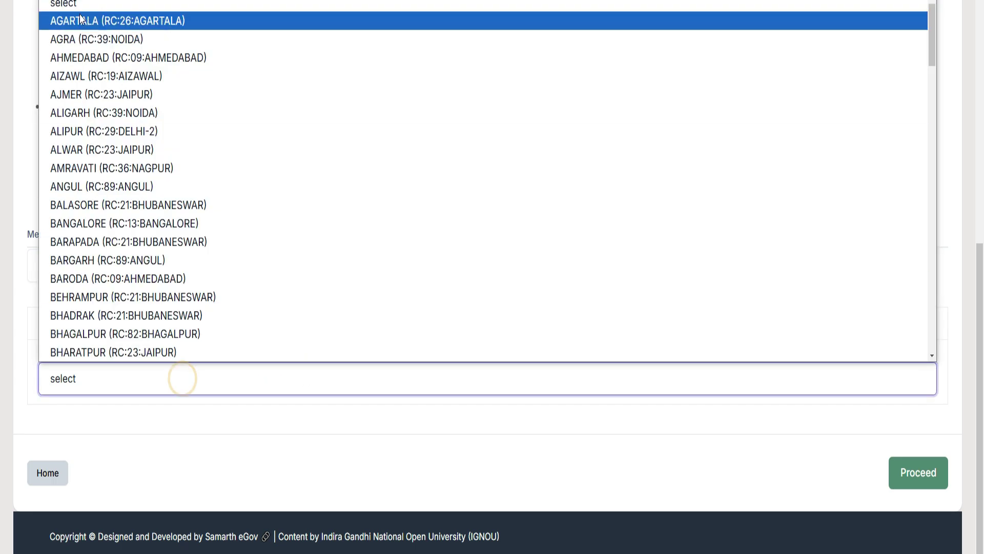
scroll(94, 67, "down", 5)
scroll(102, 149, "down", 15)
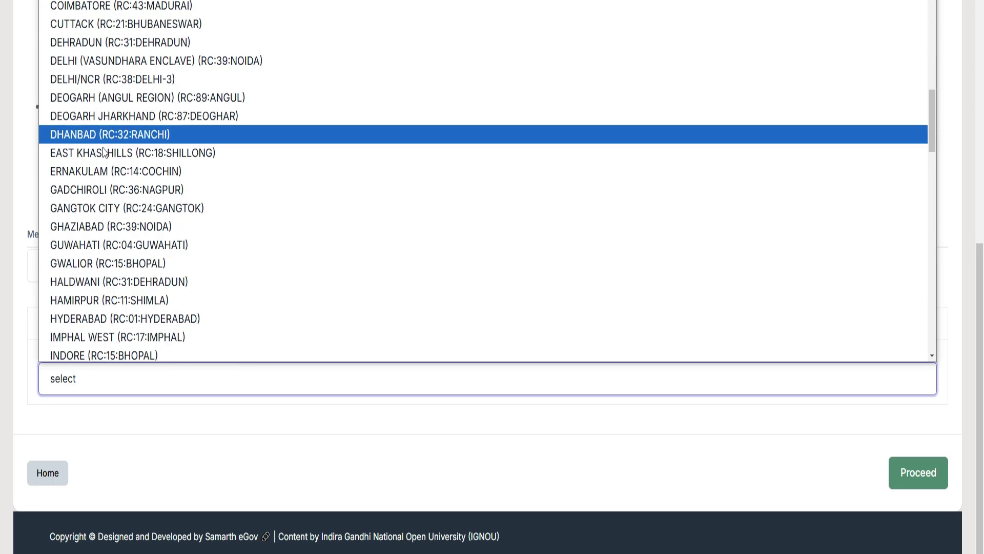
scroll(103, 154, "down", 3)
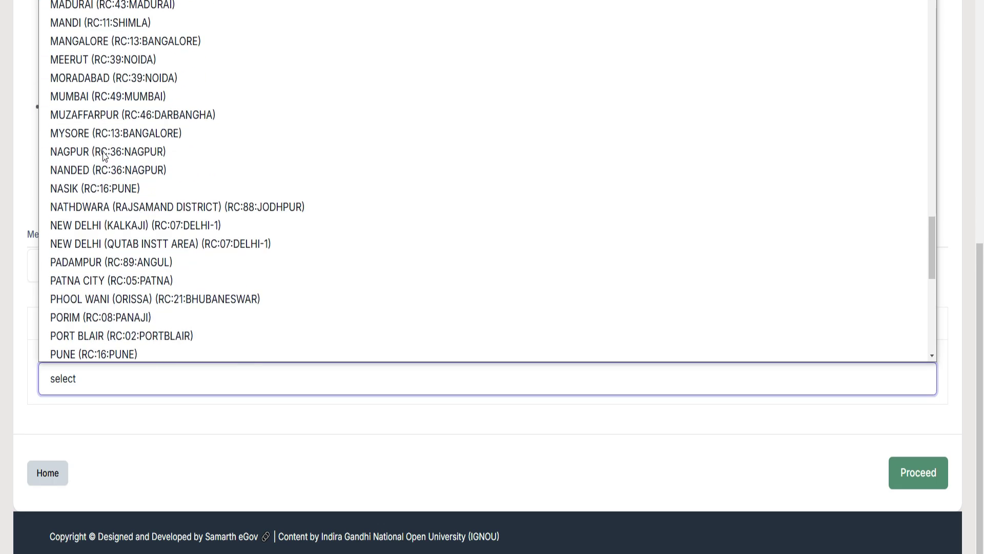
scroll(103, 154, "down", 3)
scroll(103, 157, "down", 5)
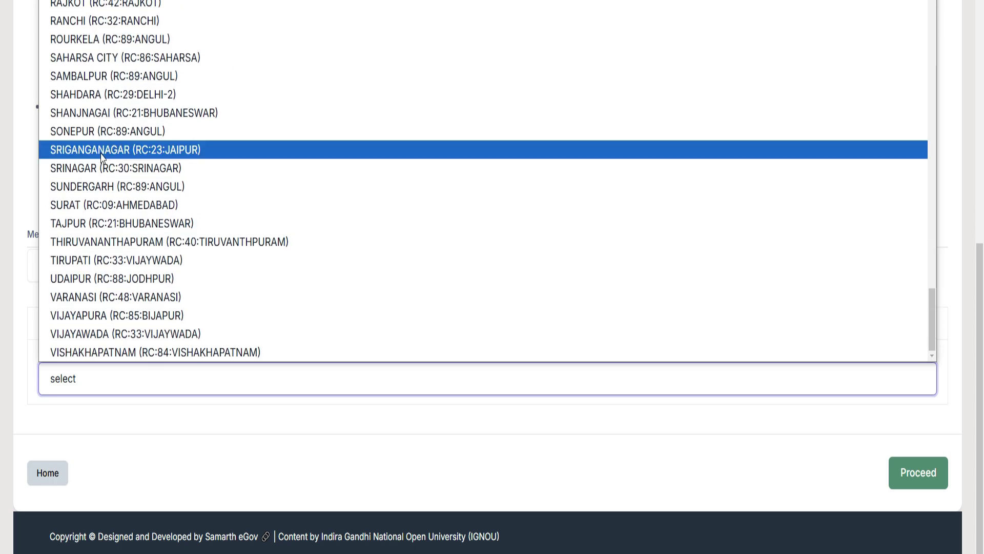
key("m")
left_click(119, 22)
left_click(905, 464)
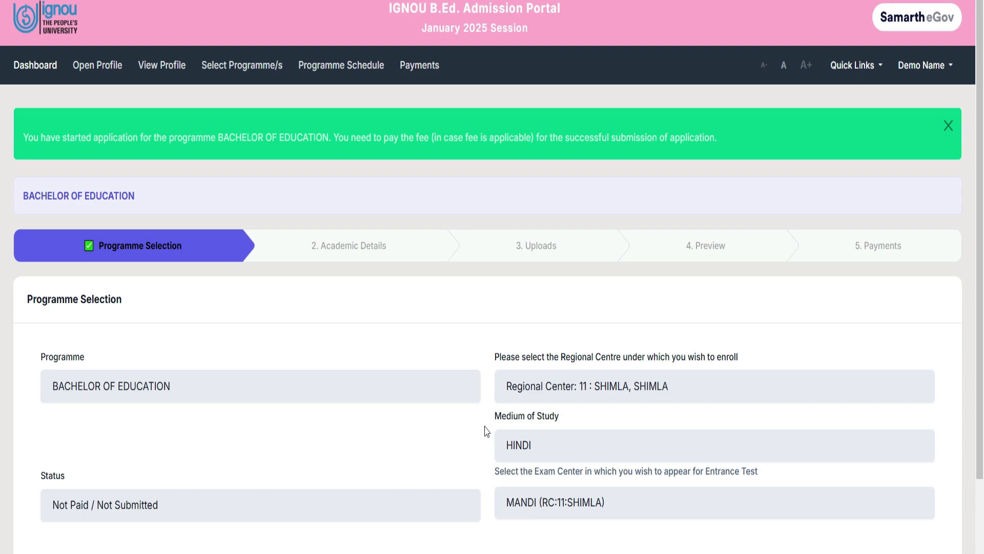
Check the regional centre, medium of study and exam center in the programme summary, and continue to course selection.
left_click_drag(487, 431, 579, 422)
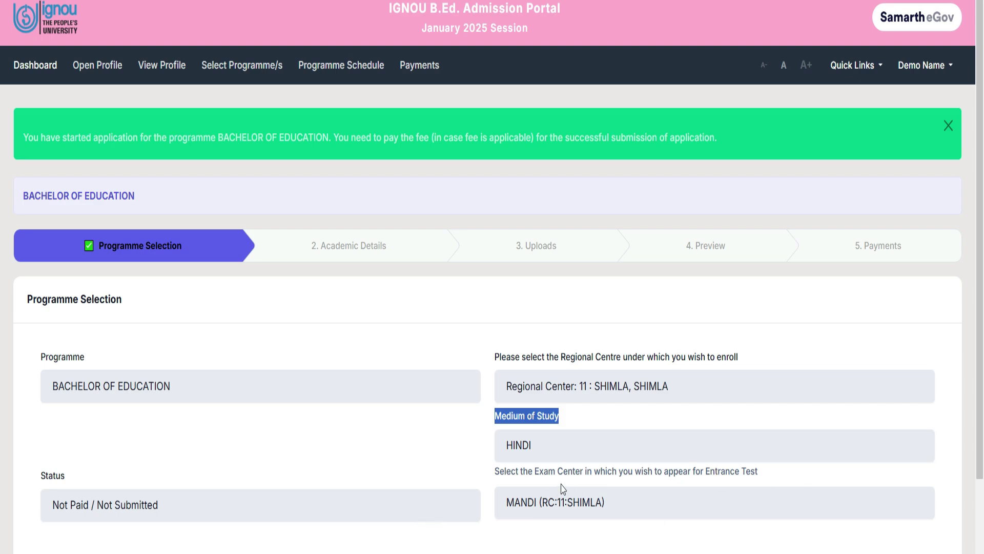
scroll(563, 488, "down", 3)
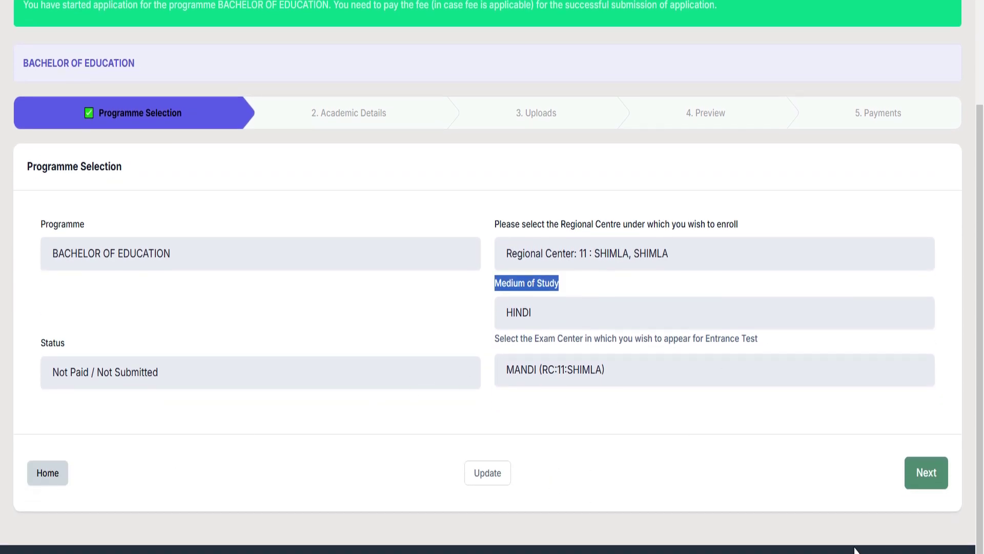
left_click(920, 482)
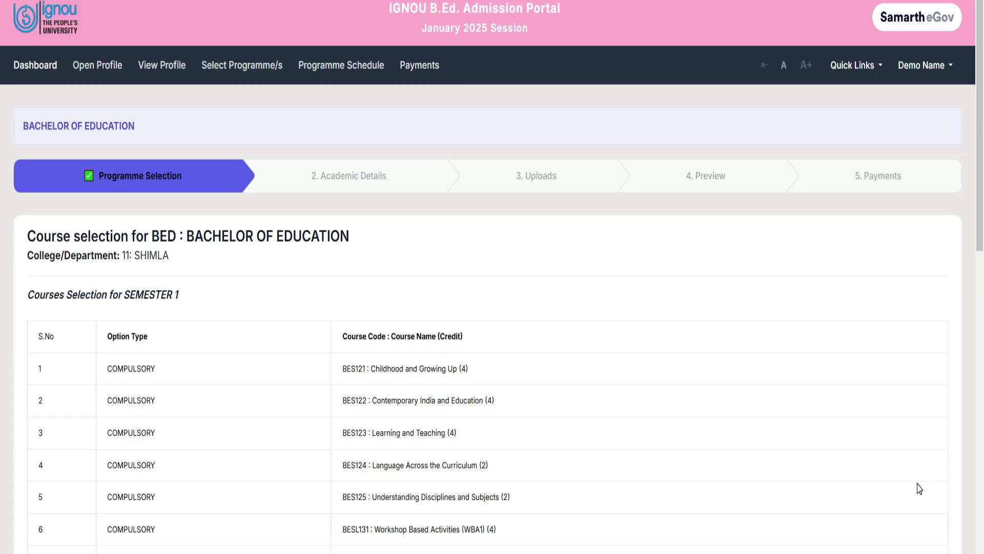
Opt for BES141 Pedagogy of Science and BES142 Pedagogy of Social Science as the two optional Semester 1 courses.
scroll(920, 489, "down", 3)
left_click_drag(28, 109, 373, 108)
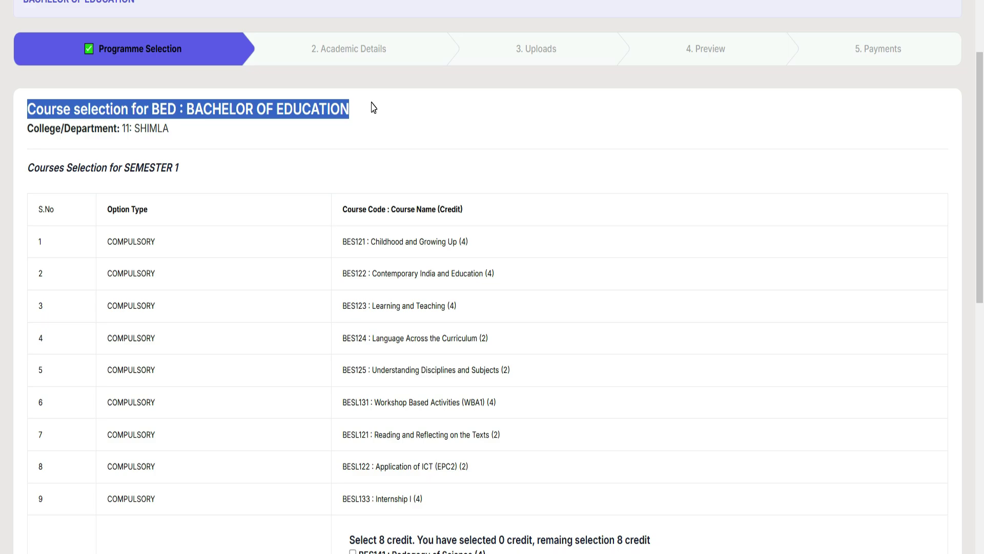
scroll(154, 253, "down", 3)
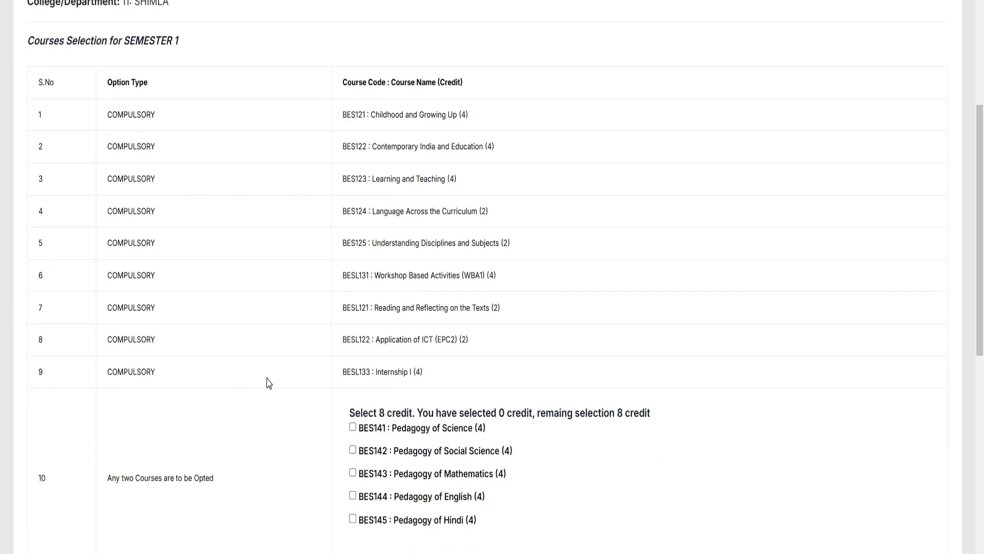
scroll(266, 383, "down", 3)
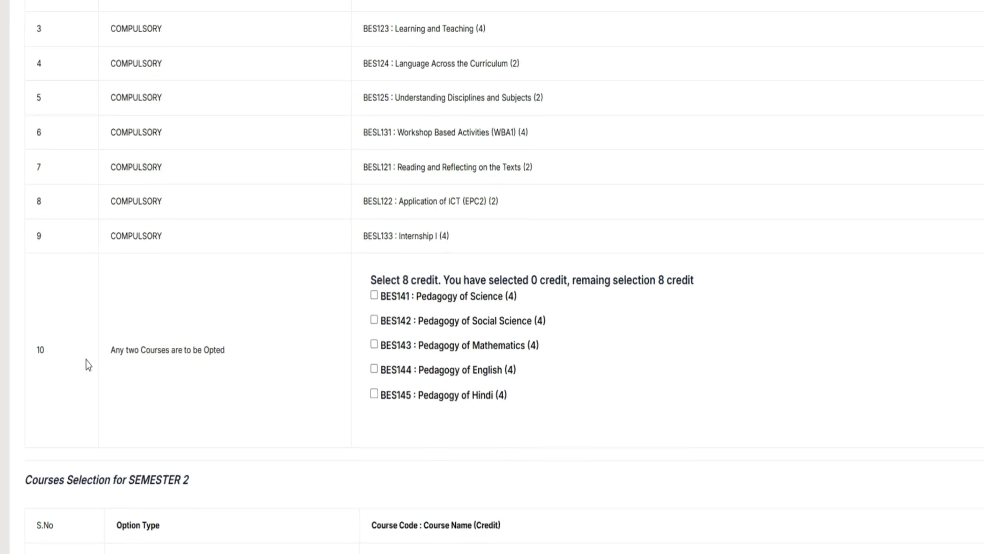
left_click_drag(91, 355, 240, 358)
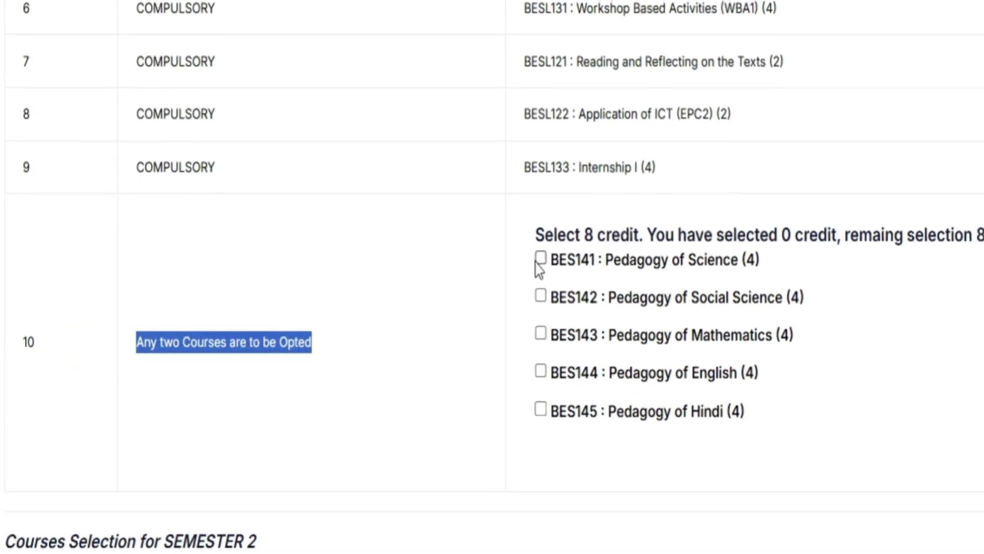
left_click(518, 270)
left_click(595, 287)
Choose BESE133 : Adolescence and Family Education as the optional Semester 2 course.
scroll(284, 378, "down", 5)
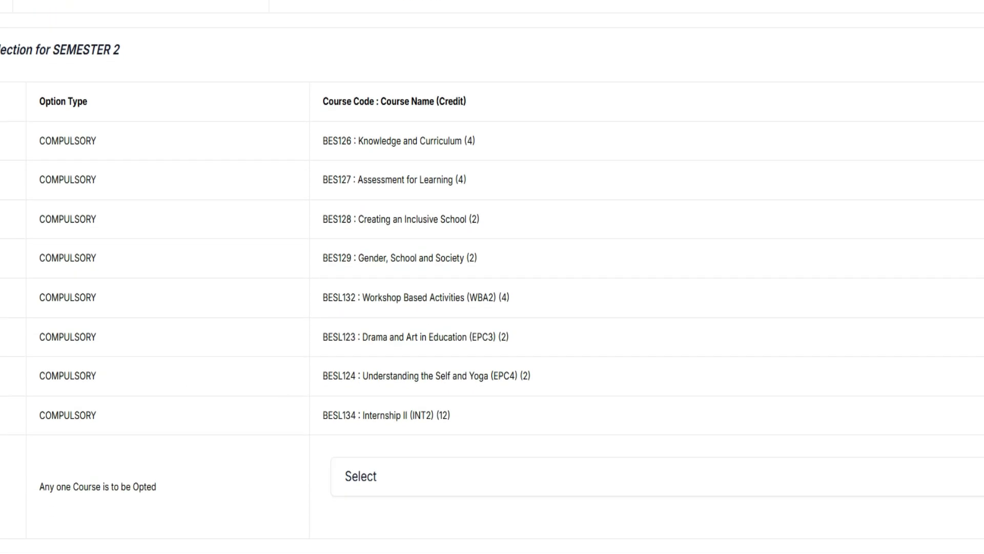
left_click_drag(119, 52, 98, 56)
left_click_drag(34, 493, 176, 498)
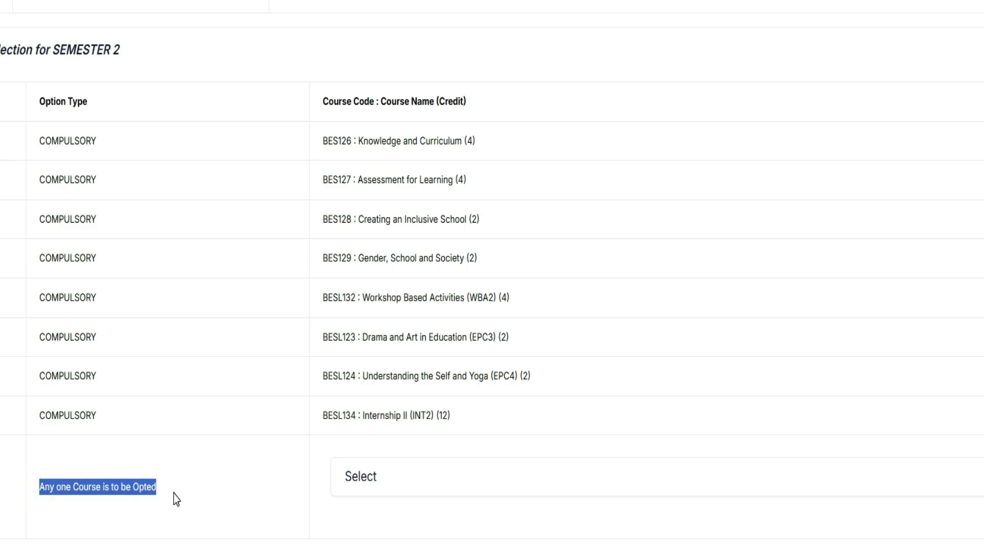
left_click(372, 470)
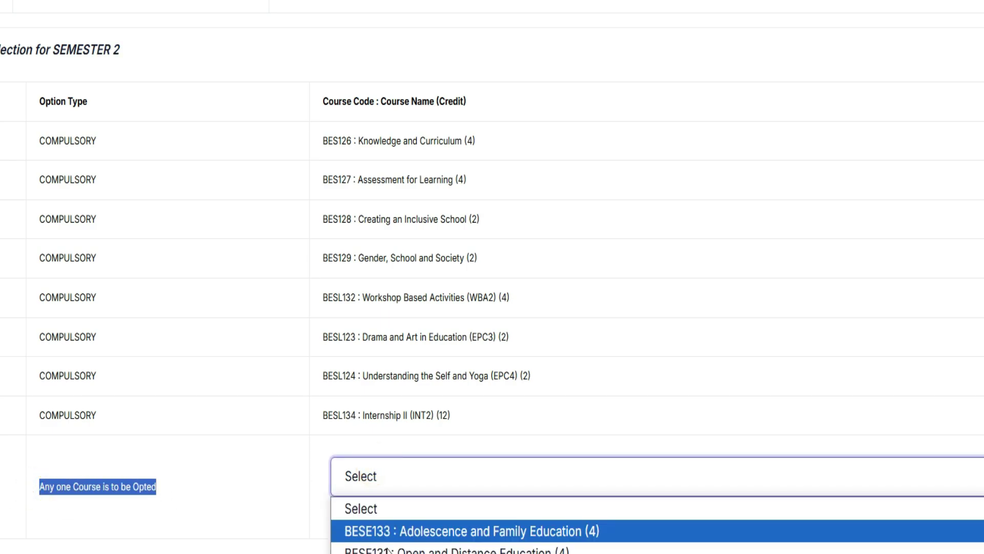
left_click(390, 539)
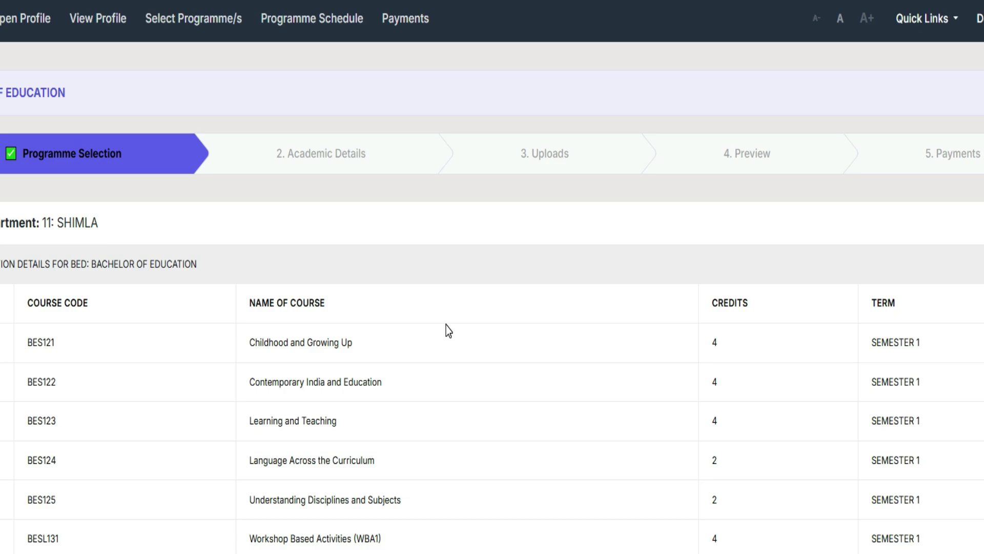
Review the full list of selected courses for both semesters and continue to the academic details.
scroll(448, 331, "down", 5)
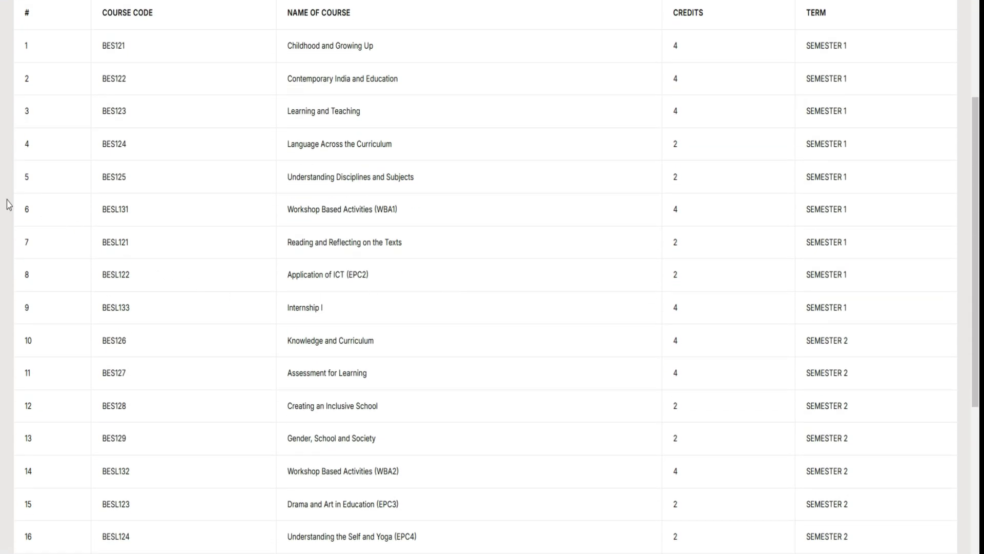
scroll(226, 70, "down", 5)
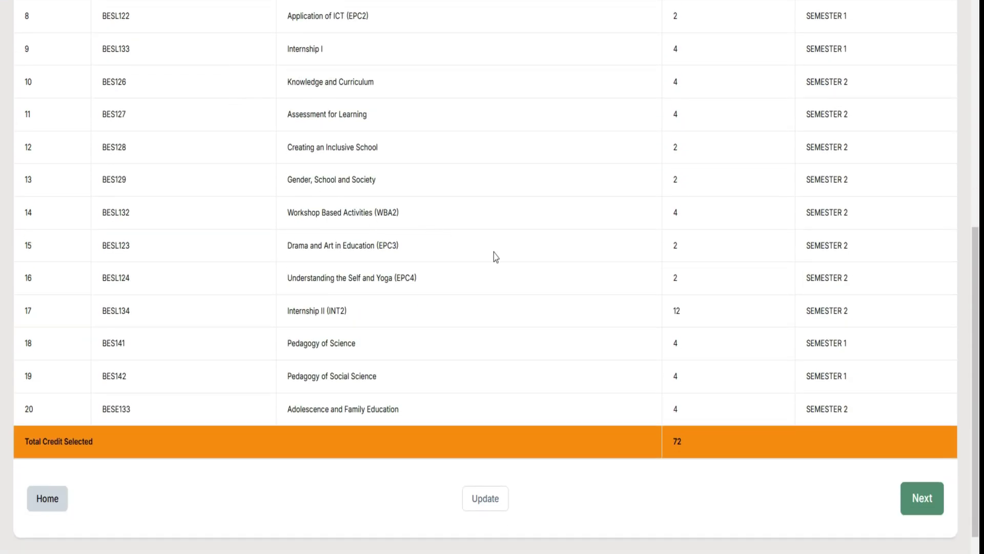
scroll(543, 308, "up", 5)
scroll(140, 352, "down", 5)
left_click(936, 505)
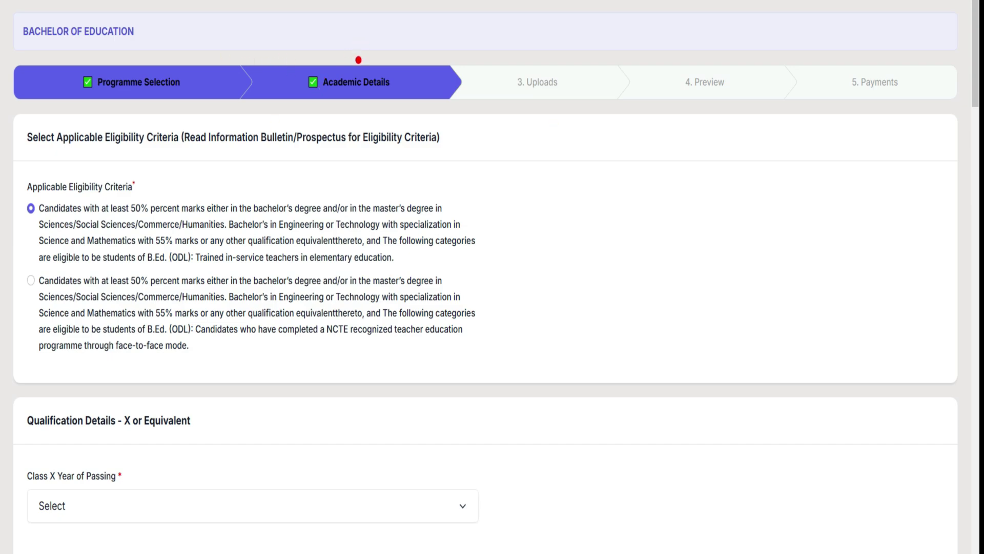
Go over the applicable eligibility criteria and set the Class X Year of Passing to 2019.
left_click_drag(359, 60, 377, 24)
left_click_drag(31, 179, 57, 149)
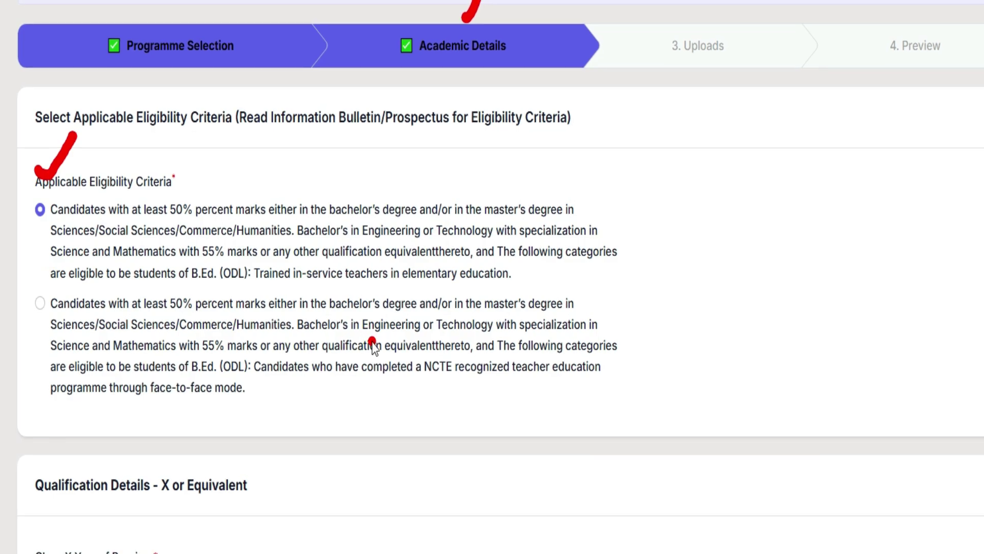
left_click_drag(19, 485, 311, 465)
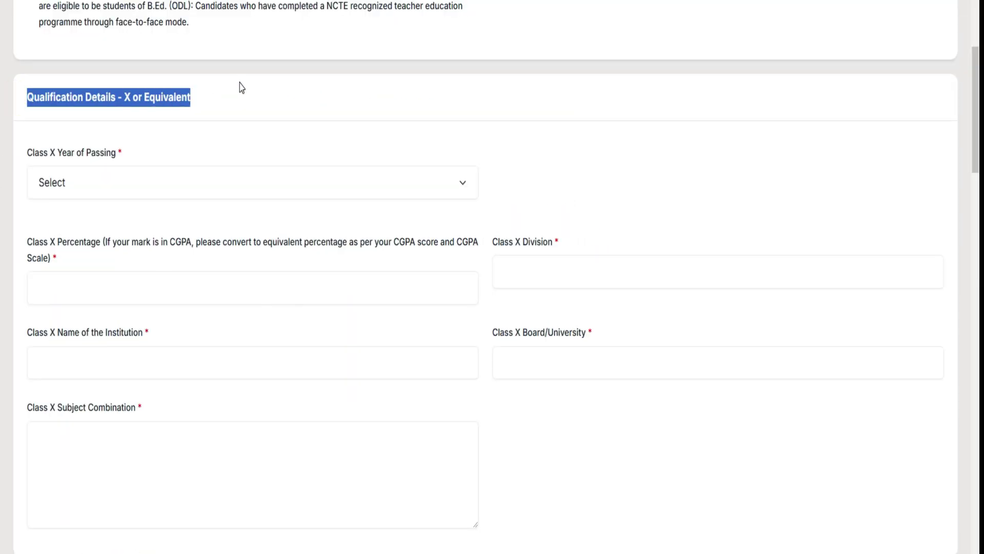
left_click(79, 182)
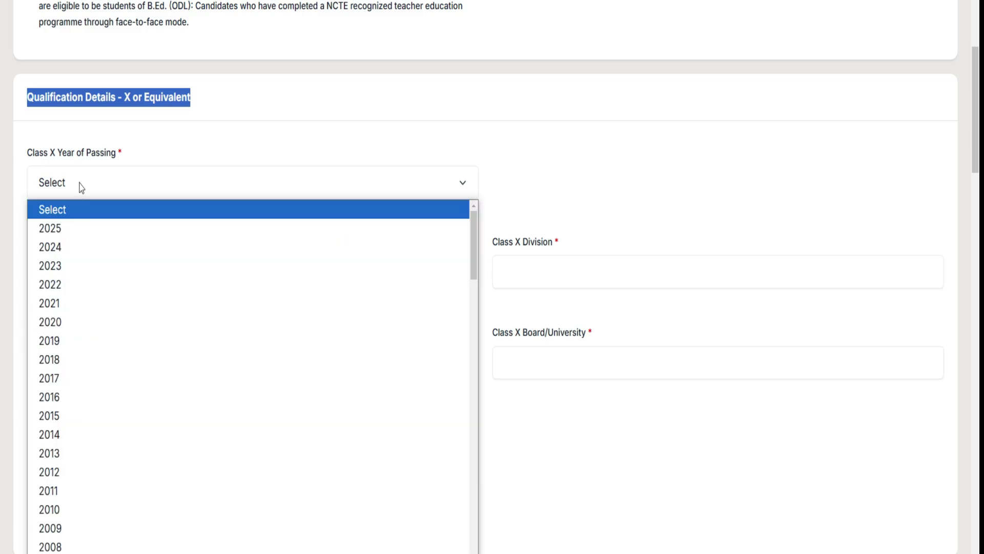
scroll(83, 357, "down", 2)
scroll(82, 359, "down", 1)
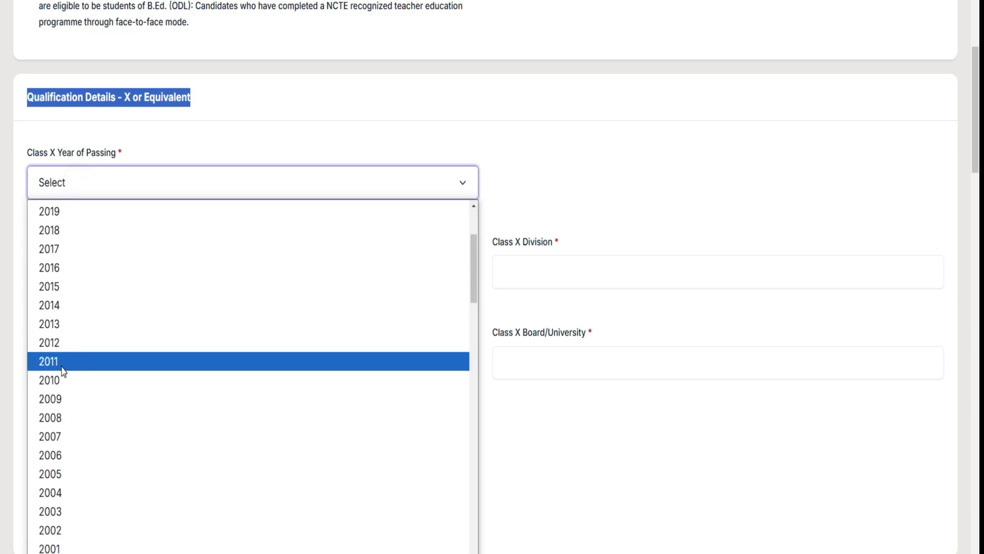
scroll(62, 374, "up", 3)
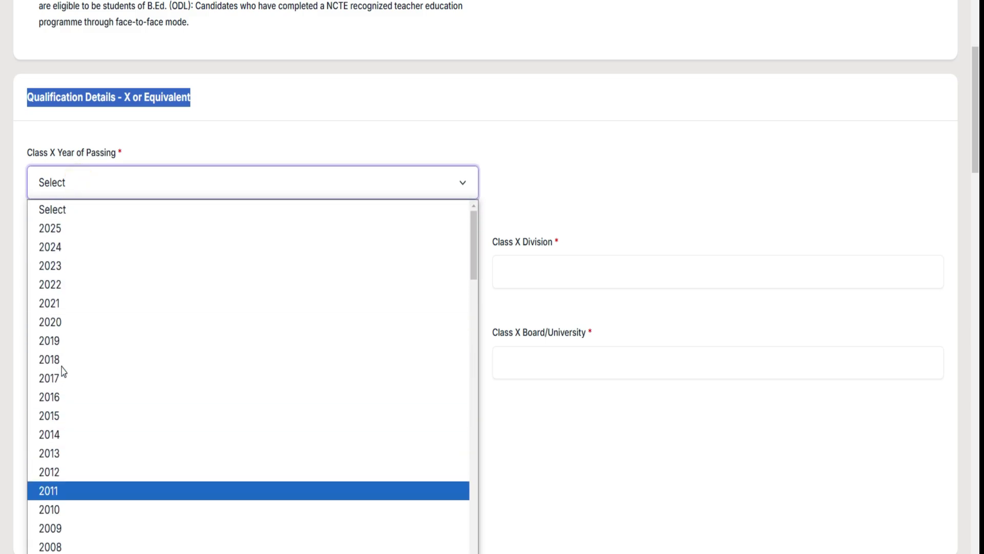
left_click(66, 341)
Fill in the remaining Class X details: percentage, division, name of the institution, board/university and subject combination.
double_click(61, 243)
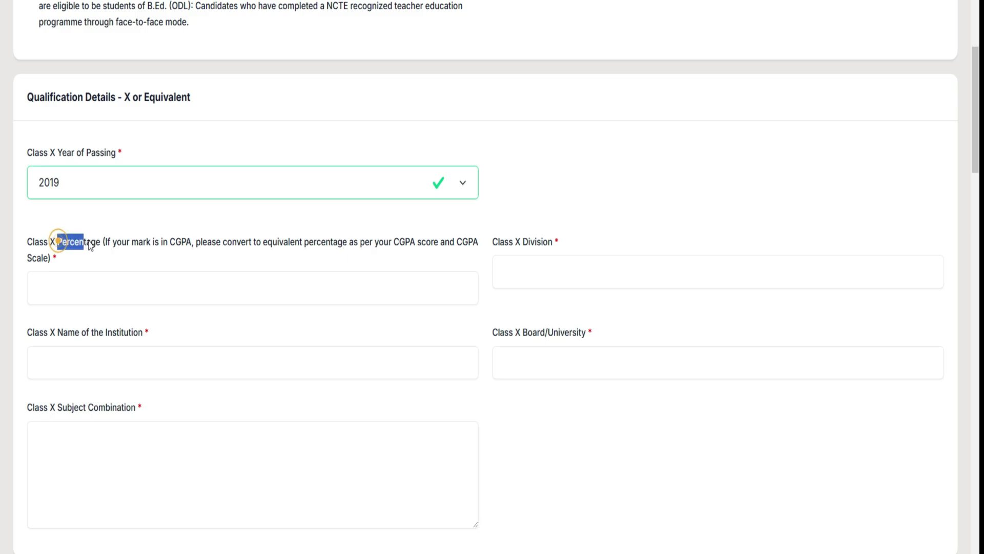
left_click(98, 302)
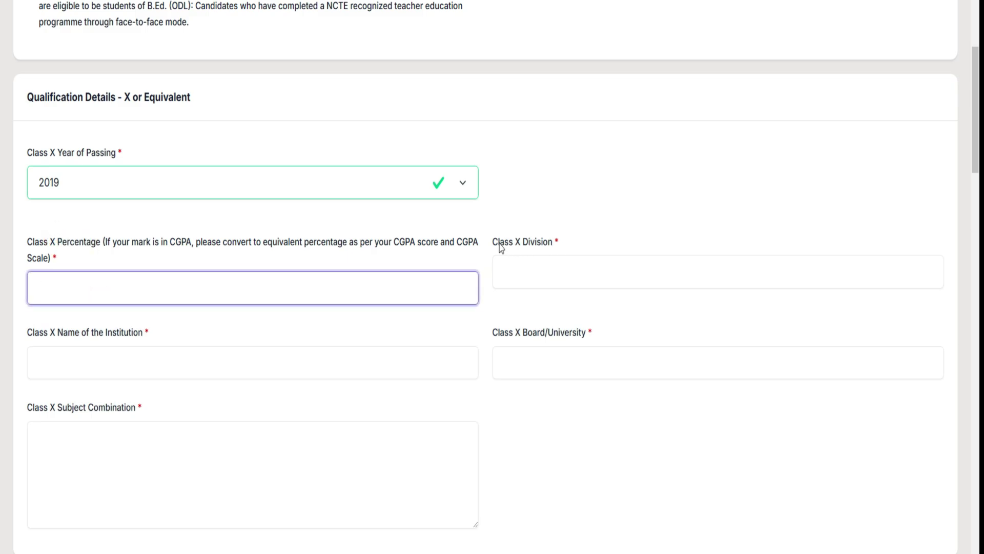
left_click_drag(500, 245, 584, 237)
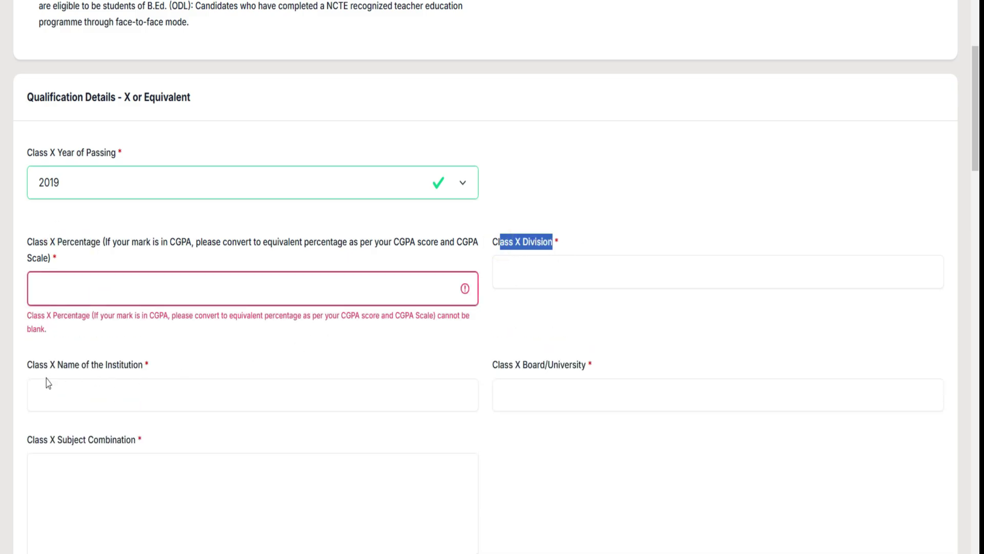
left_click_drag(46, 376, 2, 361)
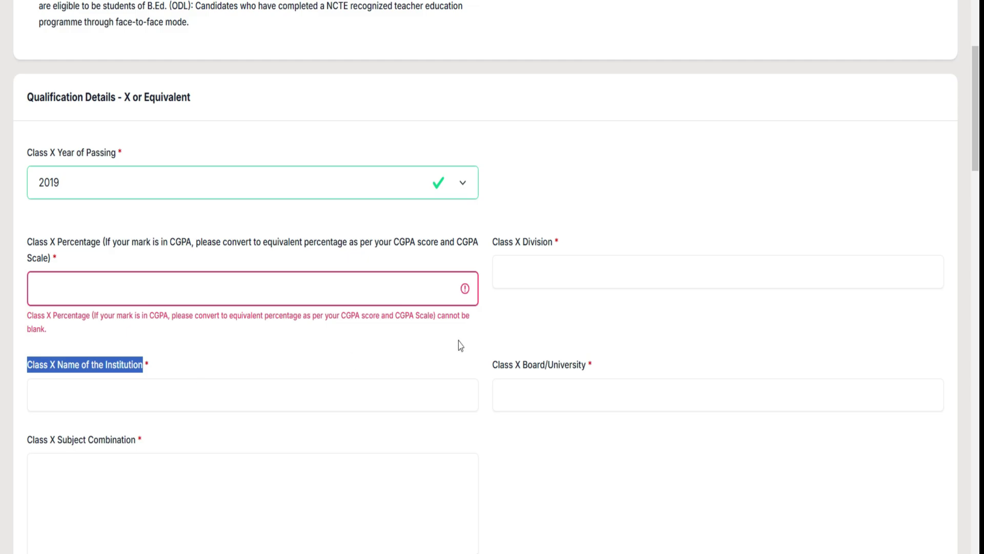
left_click_drag(514, 365, 662, 360)
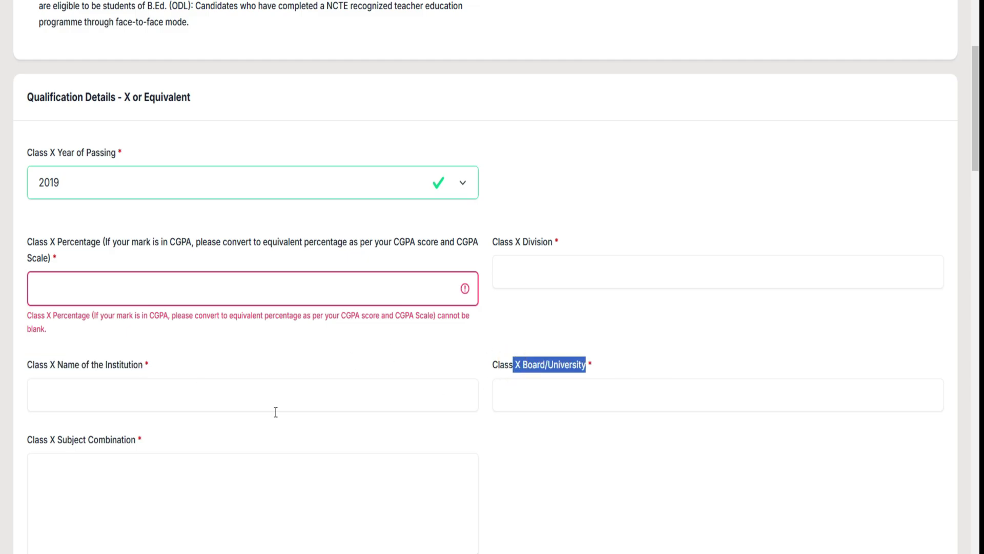
left_click_drag(53, 442, 155, 438)
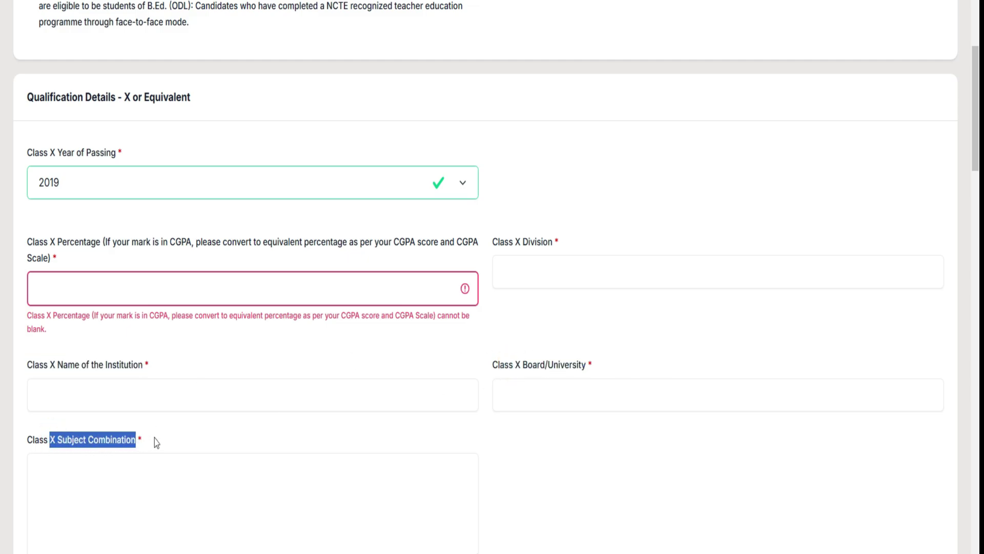
scroll(155, 438, "down", 1)
left_click(63, 224)
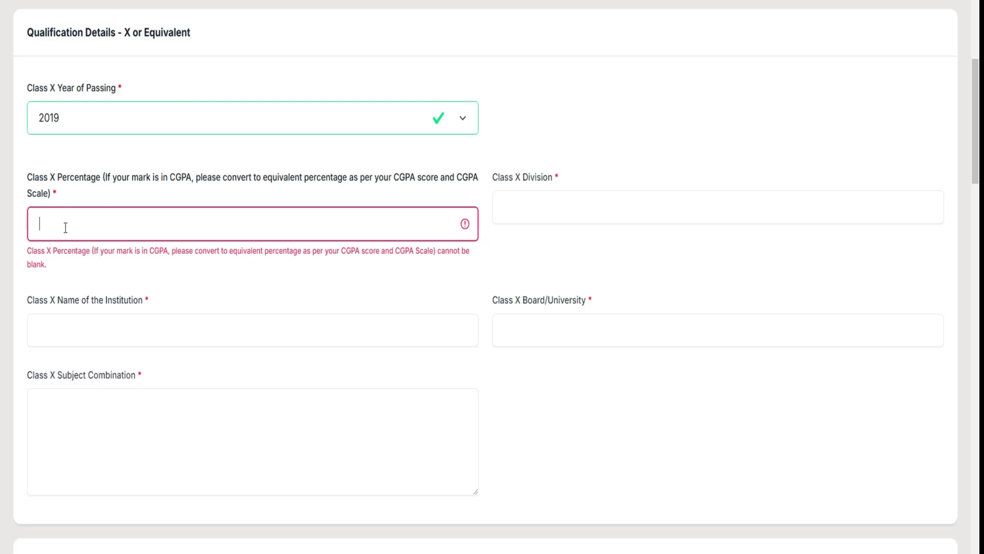
Set the Class XII Year of Passing to 2021 and enter HPBOSE as the Class XII board/university.
scroll(37, 262, "down", 8)
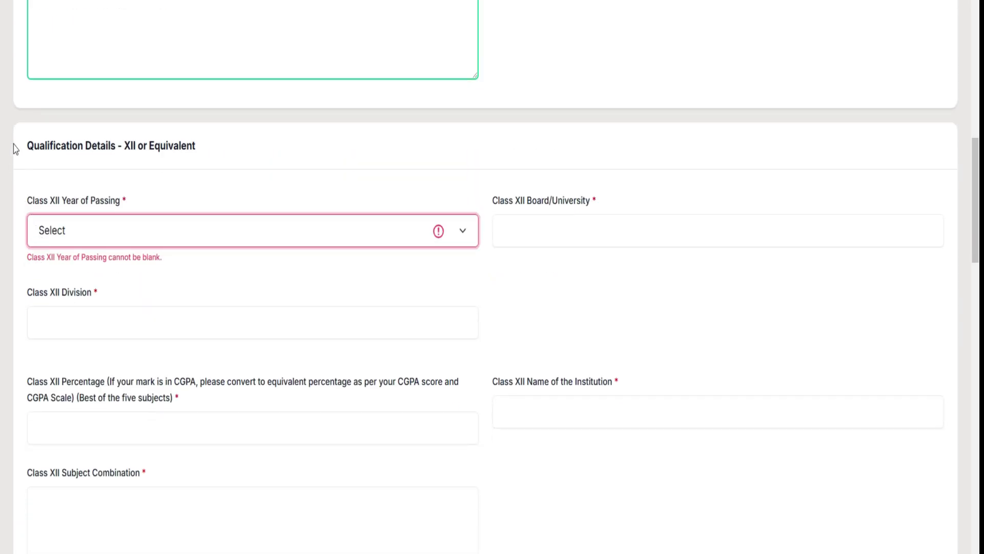
left_click_drag(13, 146, 192, 167)
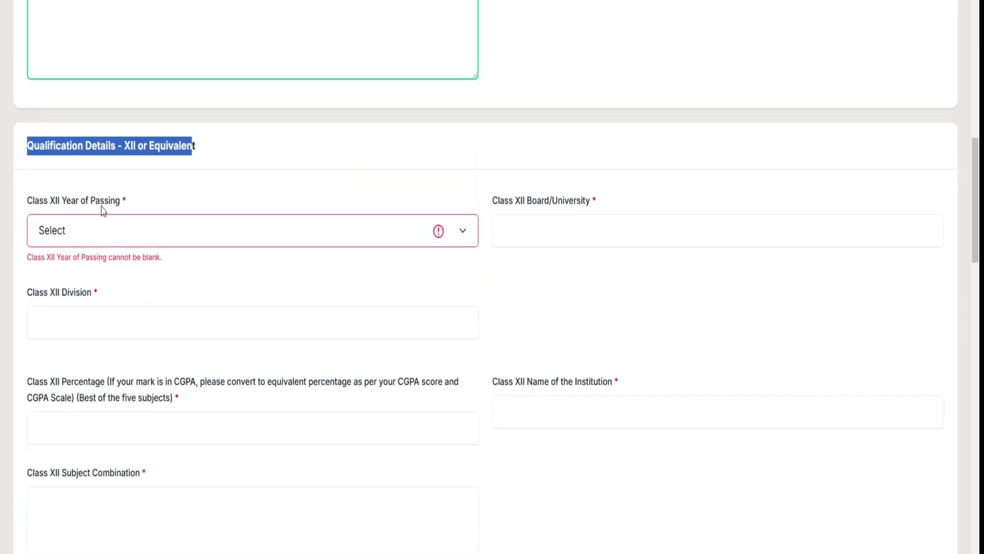
left_click(78, 230)
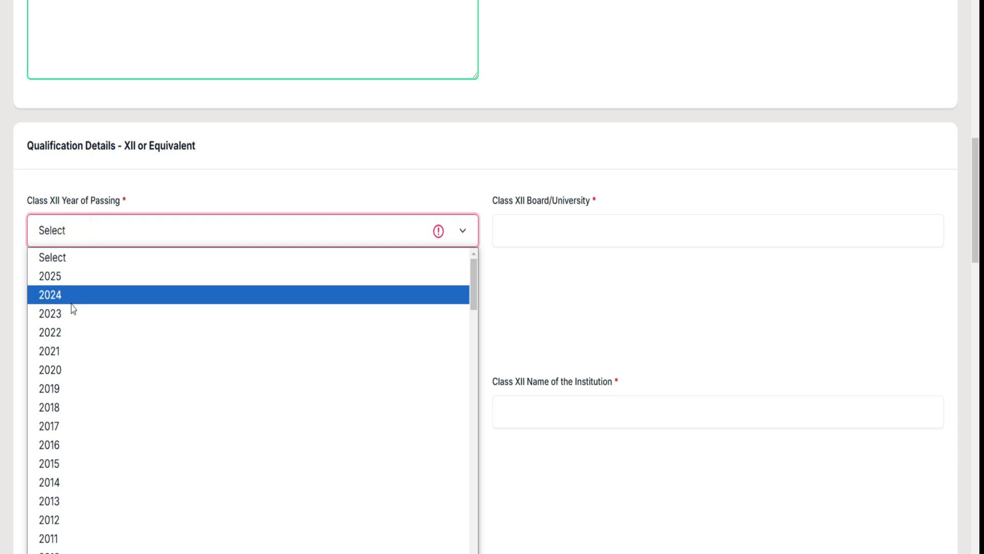
left_click(60, 352)
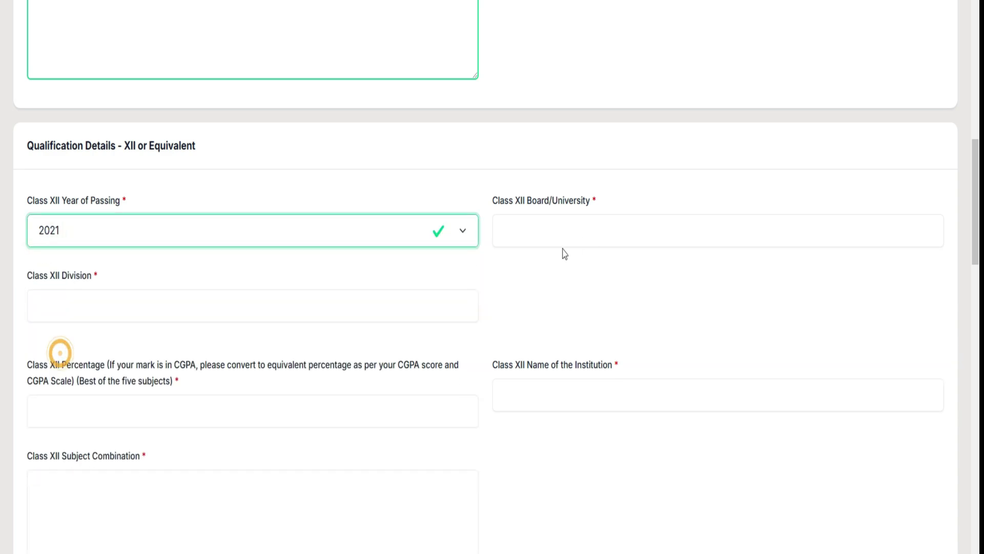
left_click(563, 229)
type("H")
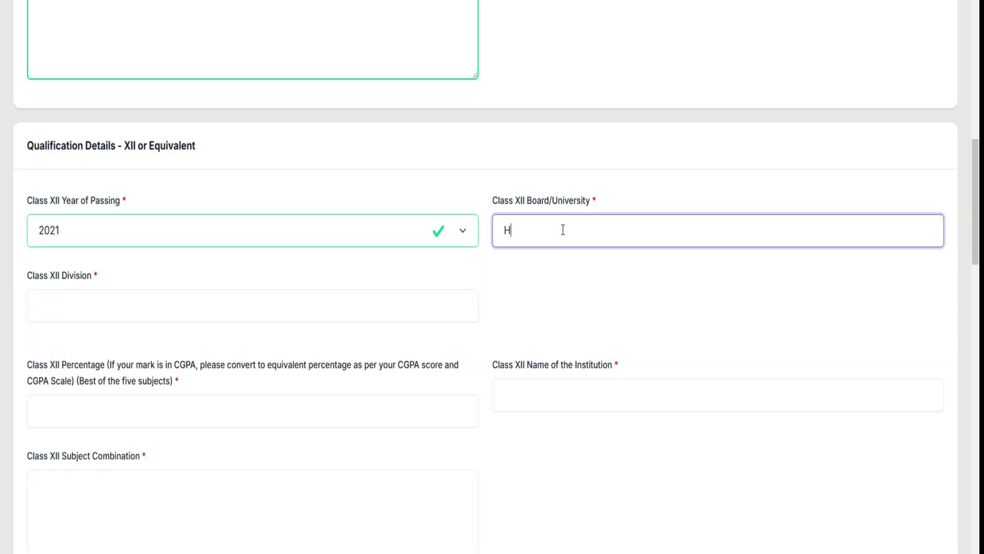
type("PB")
type("OSE")
Fill in the remaining Class XII details: division 1ST, percentage 77, institution SCHOOL and the subject combination.
left_click(119, 205)
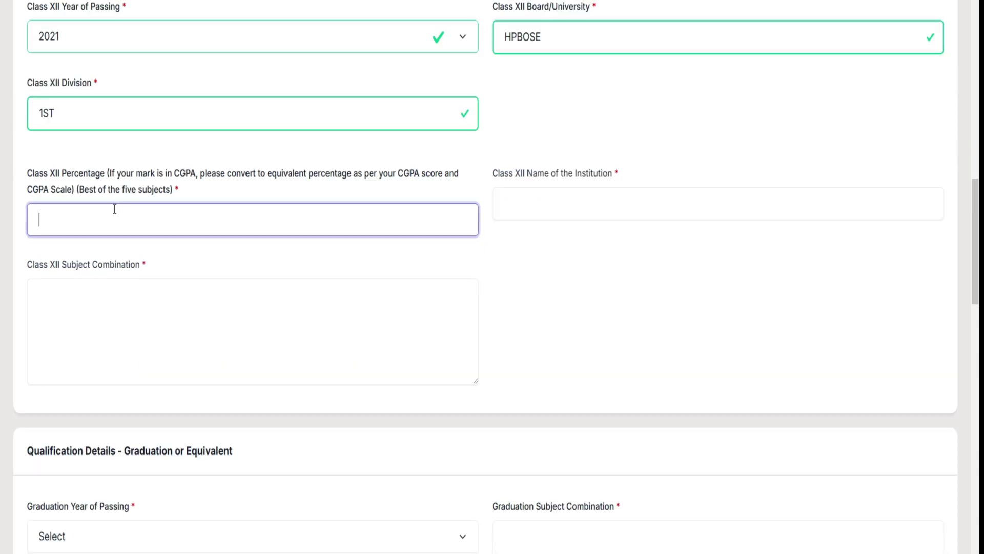
type("77")
key("Tab")
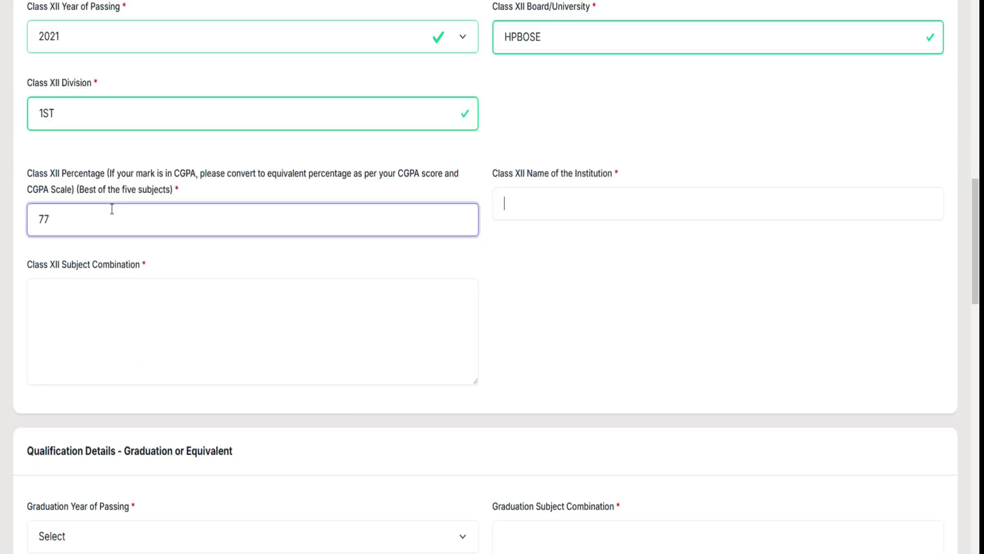
Set the Graduation Year of Passing to 2023 and enter HINDI POL his as the graduation subject combination.
scroll(37, 58, "down", 7)
left_click_drag(35, 60, 246, 74)
left_click(198, 149)
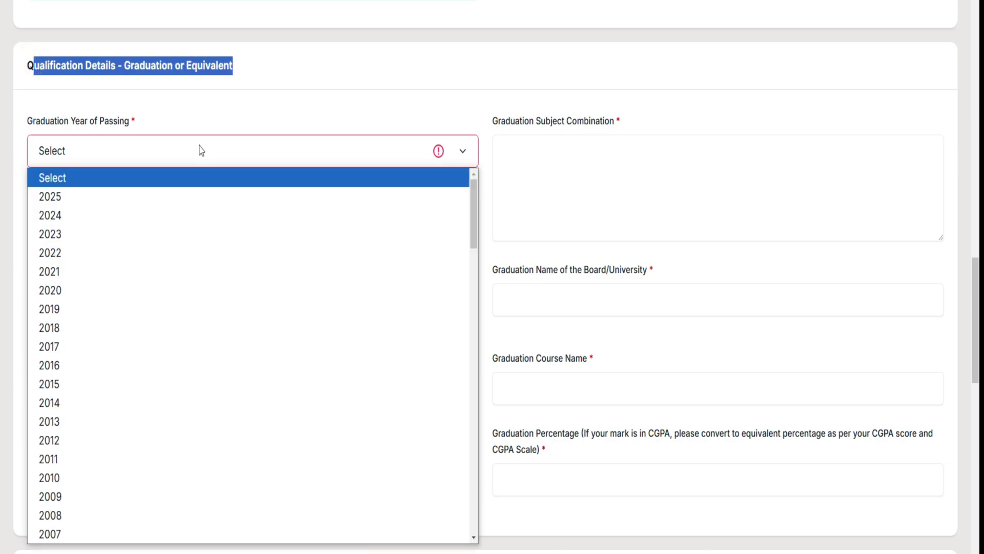
left_click(81, 231)
left_click(527, 147)
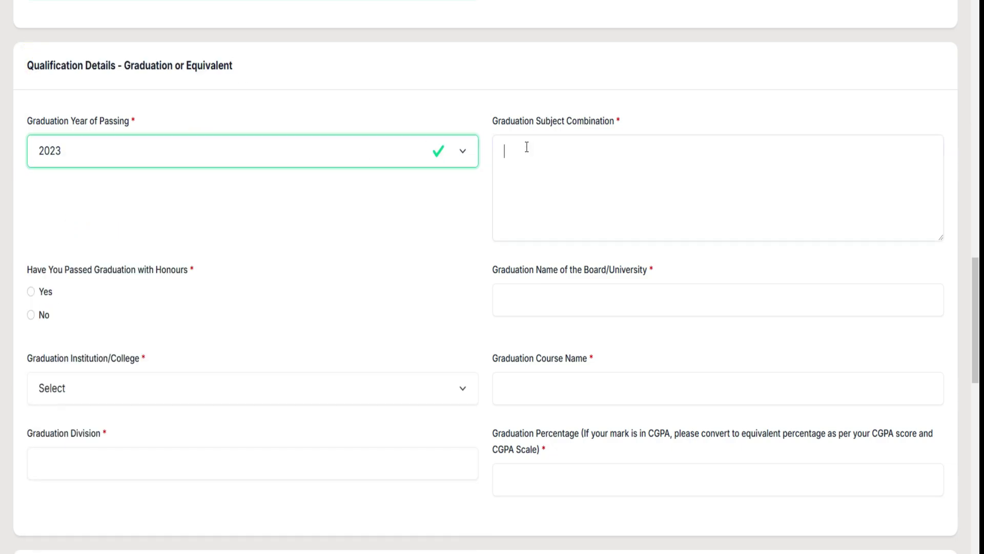
type("HI")
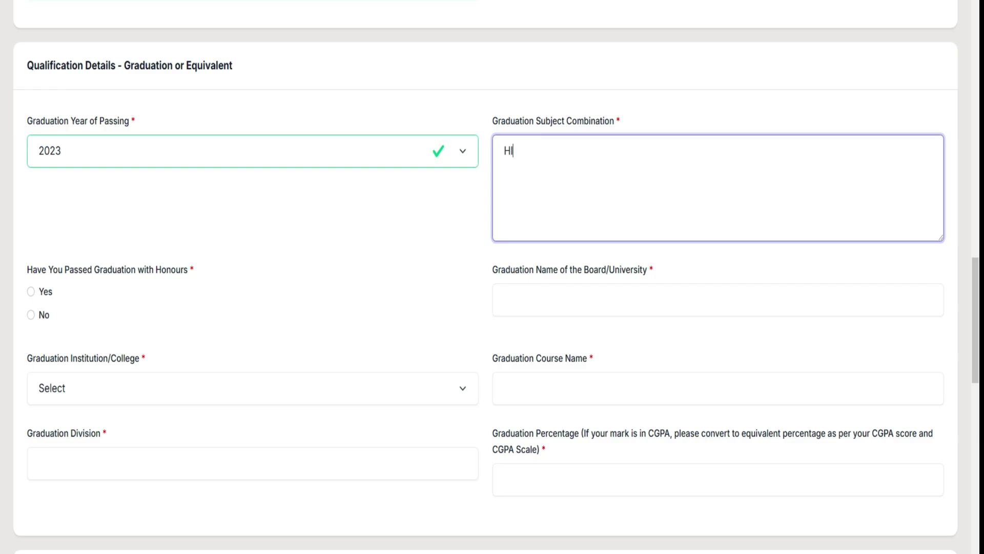
type("NDI POL his")
Answer No to graduation with honours, enter HPU as the graduation board/university and choose Other as the institution/college.
scroll(57, 163, "down", 3)
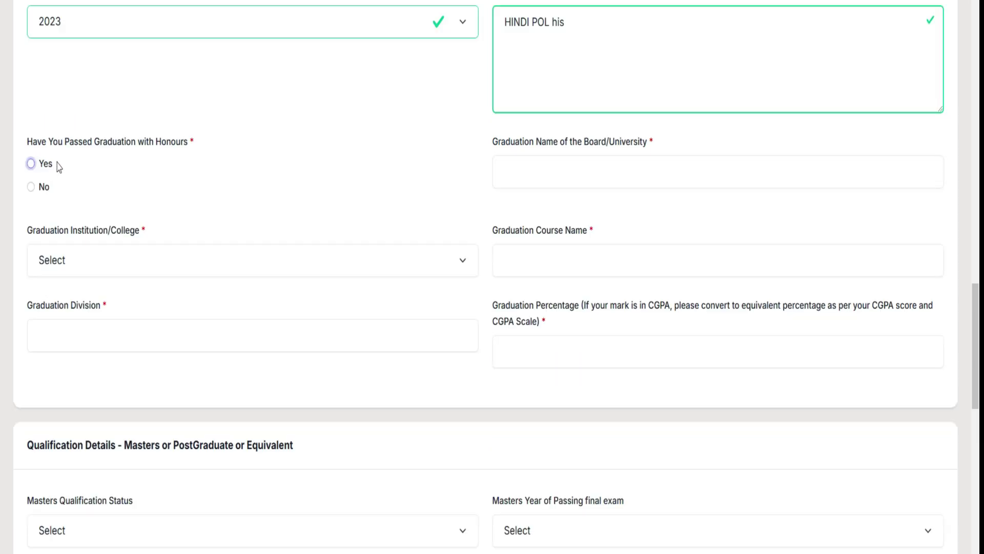
left_click(31, 188)
left_click(616, 161)
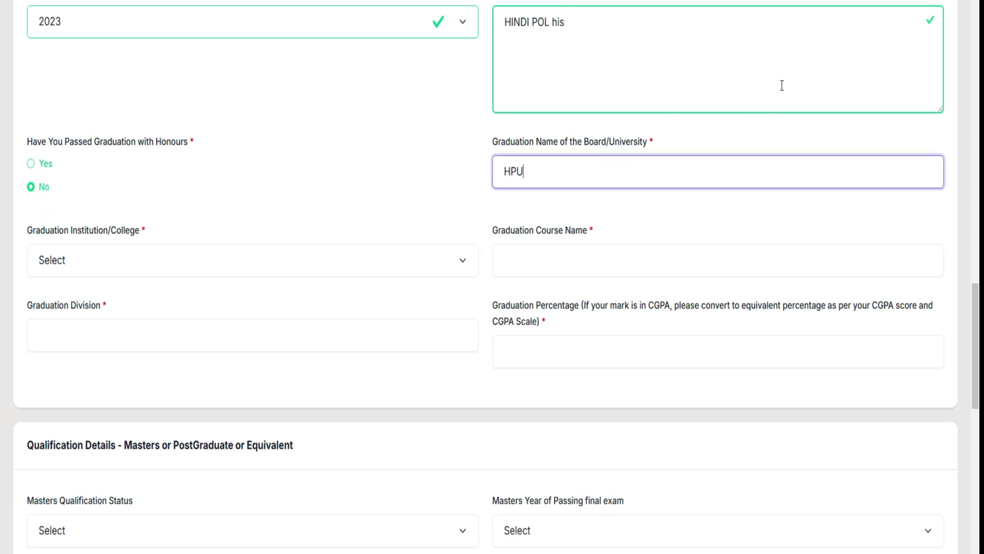
key("Tab")
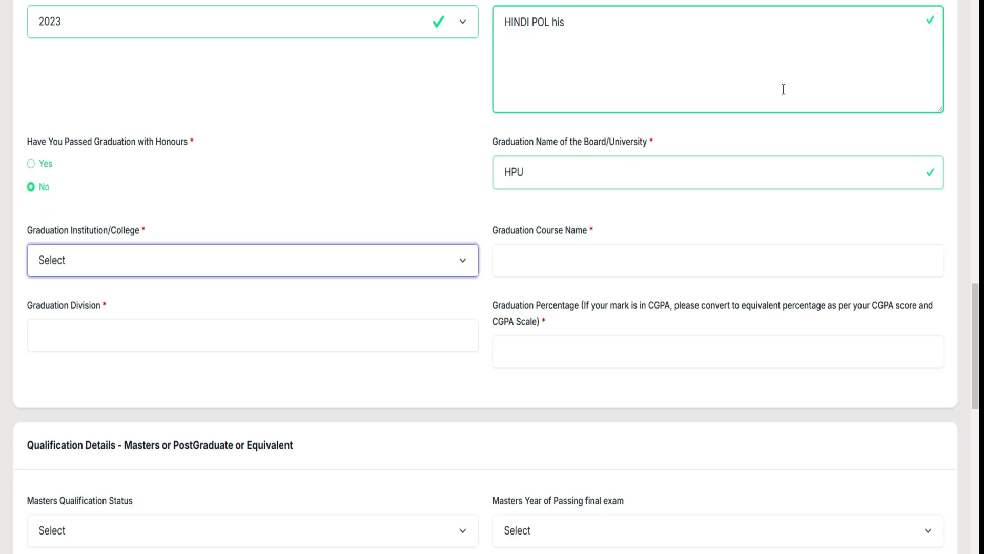
left_click(73, 262)
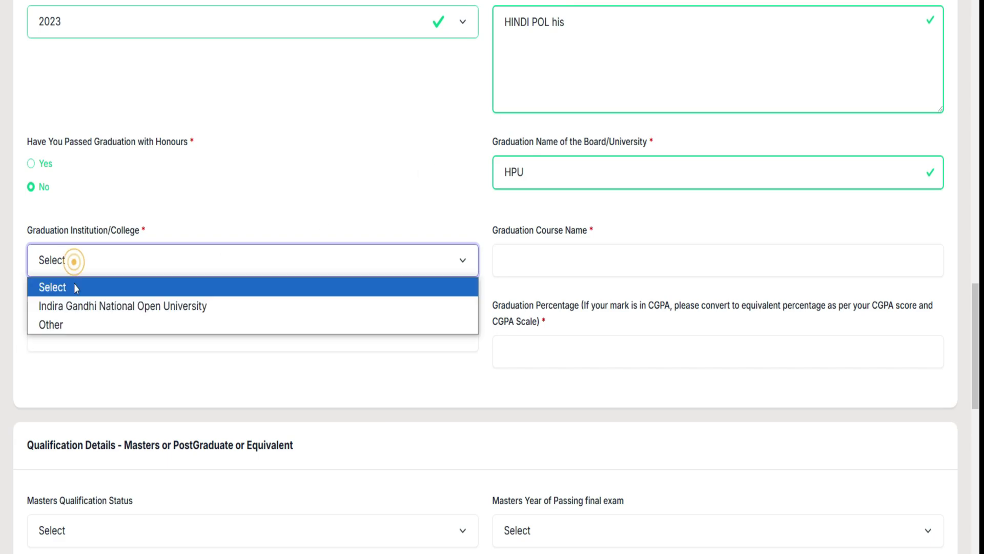
left_click(76, 326)
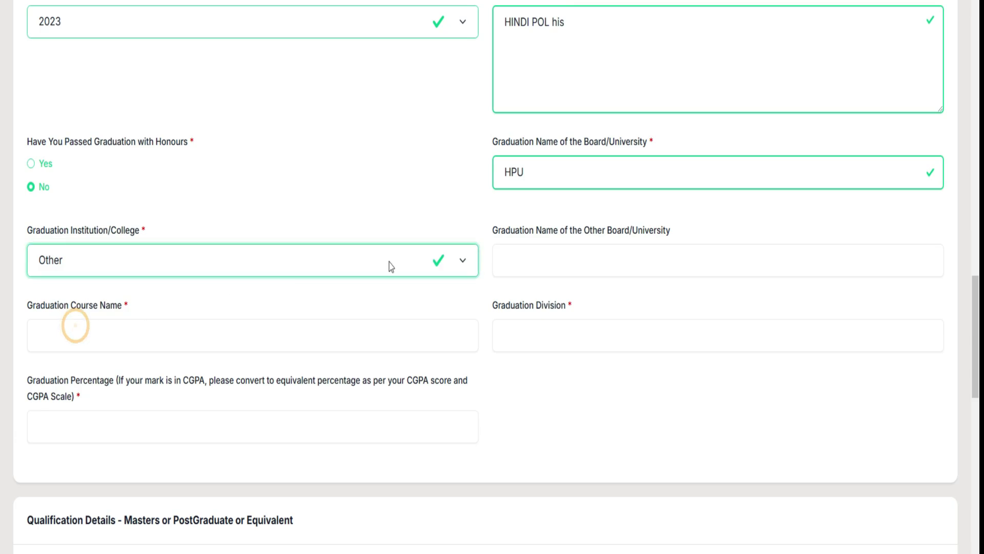
Fill in the remaining graduation details: name of the other board/university, course name, division and percentage.
left_click(528, 262)
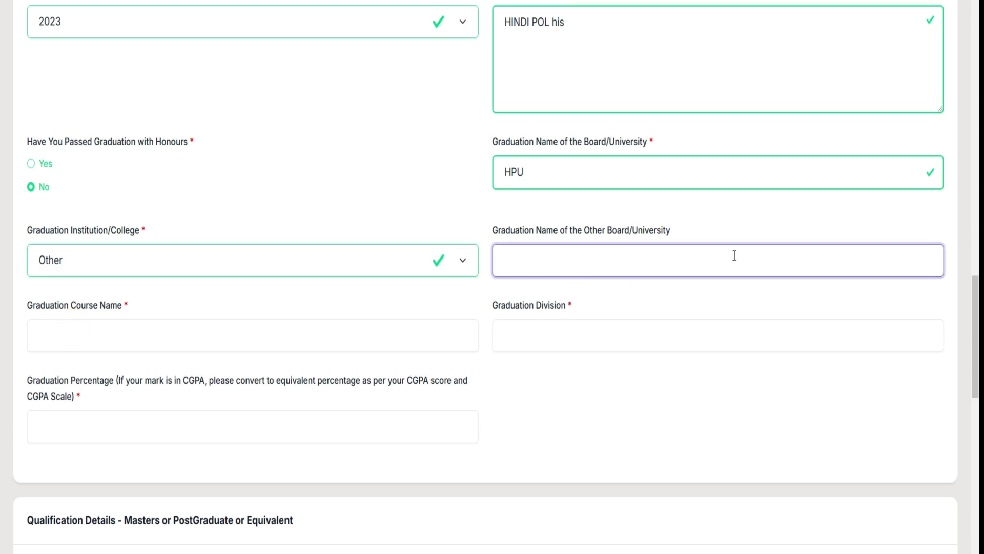
left_click(114, 336)
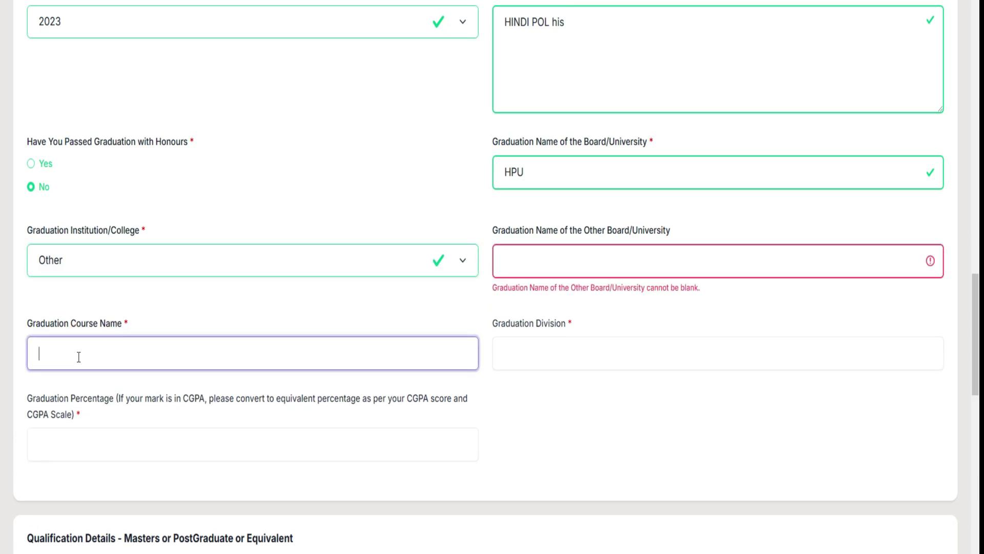
left_click(504, 362)
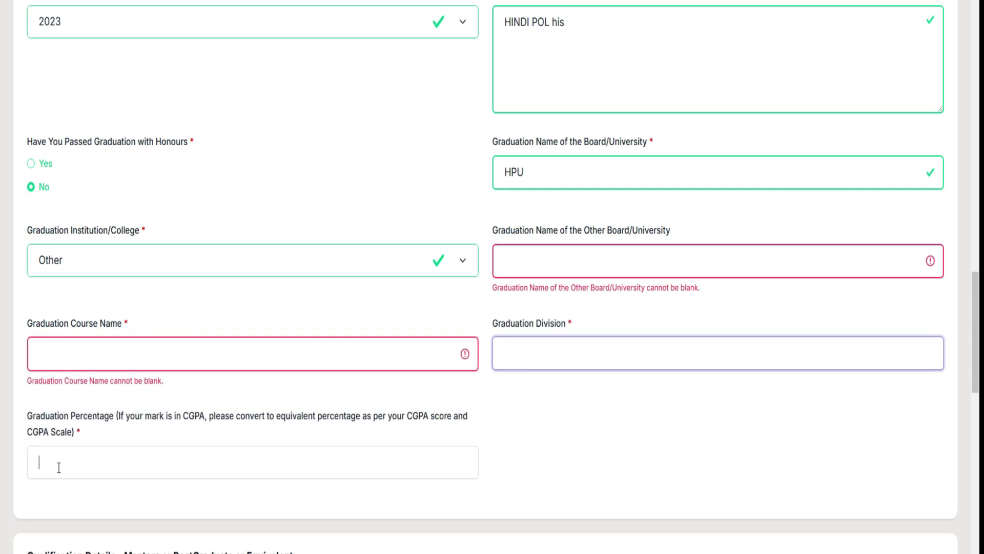
left_click(59, 468)
key("Tab")
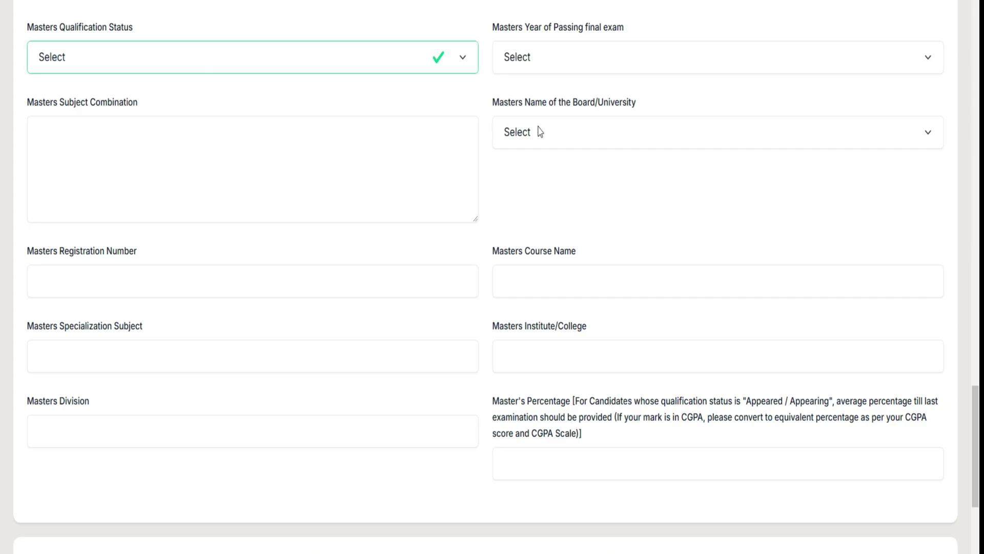
Leave the Masters details blank and enter institute name HPBOSE with year of completion 2024 for the in-service teacher qualification.
scroll(228, 152, "down", 1)
scroll(229, 152, "down", 5)
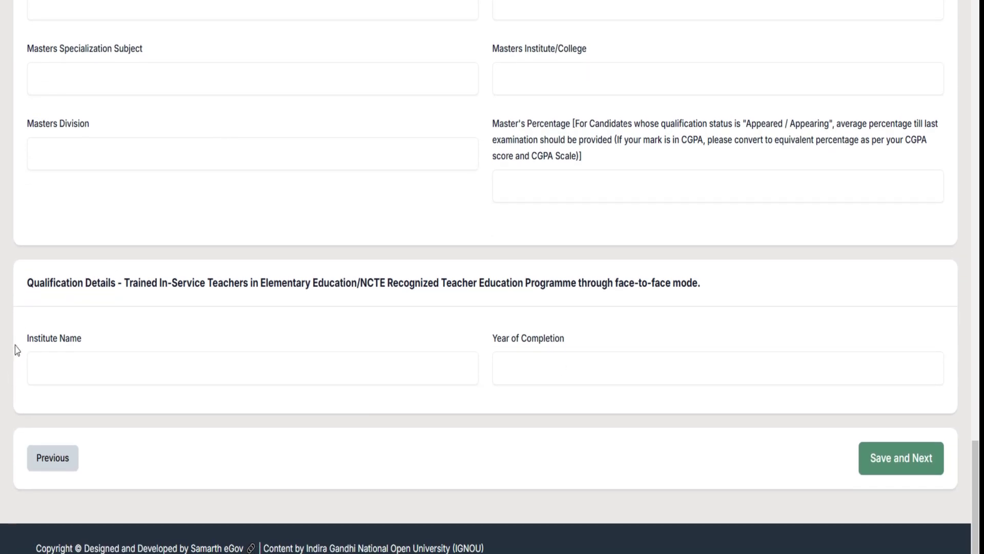
left_click_drag(21, 296, 336, 296)
left_click_drag(440, 298, 724, 290)
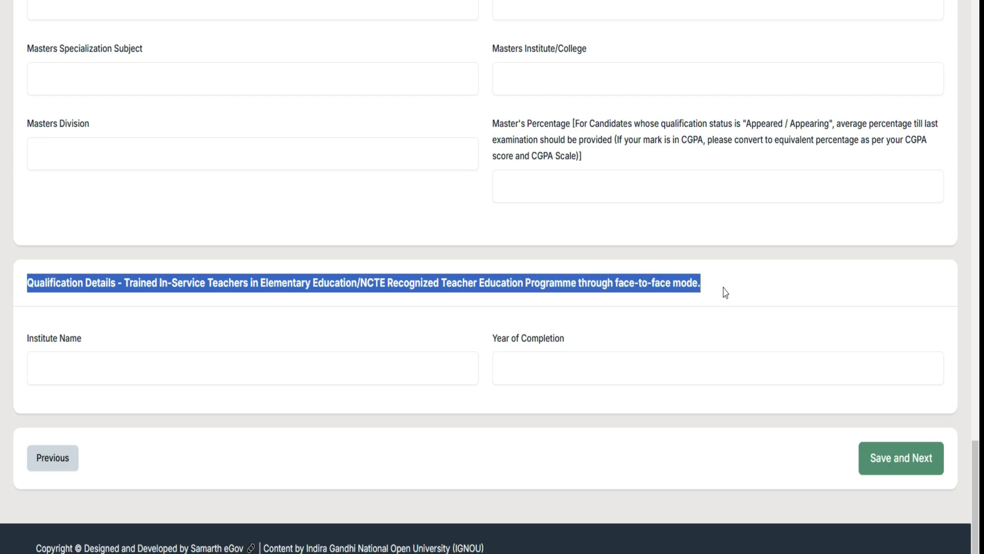
left_click(120, 382)
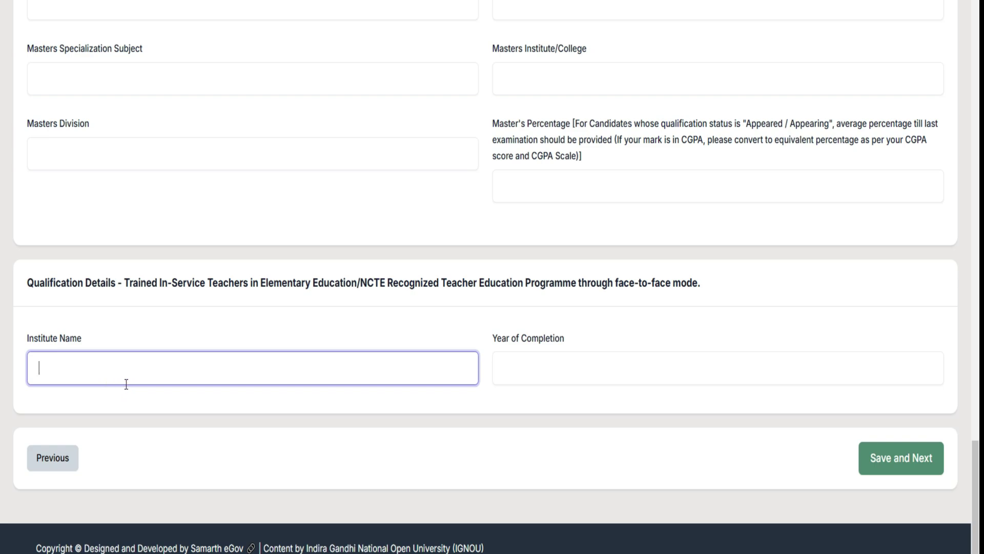
left_click(521, 364)
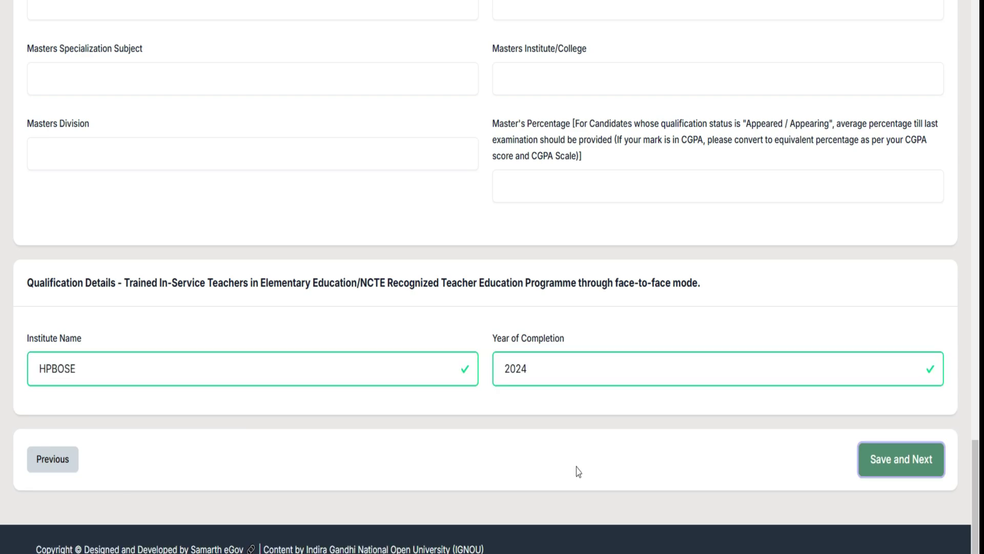
Save the academic details, review the qualification summary and continue to the uploads.
left_click(921, 469)
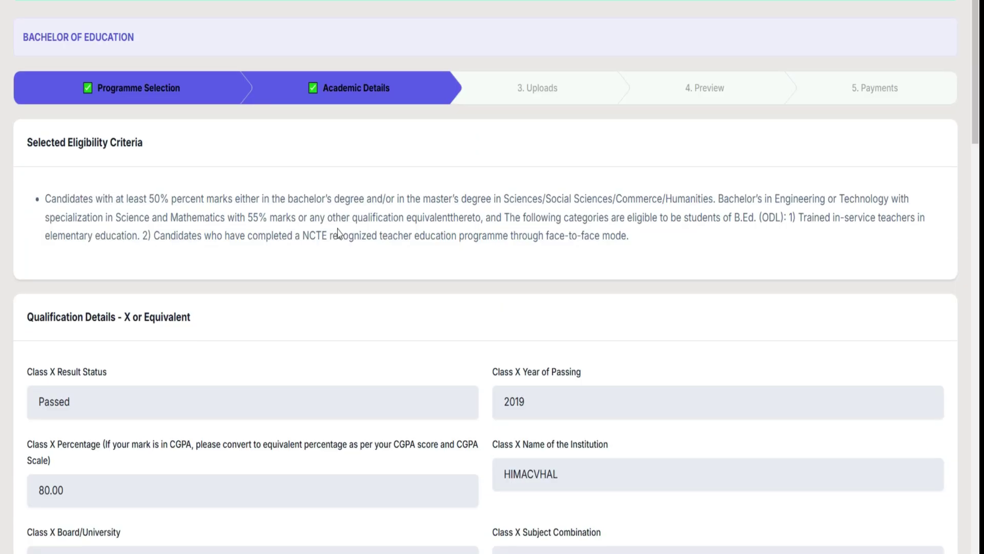
scroll(337, 230, "down", 7)
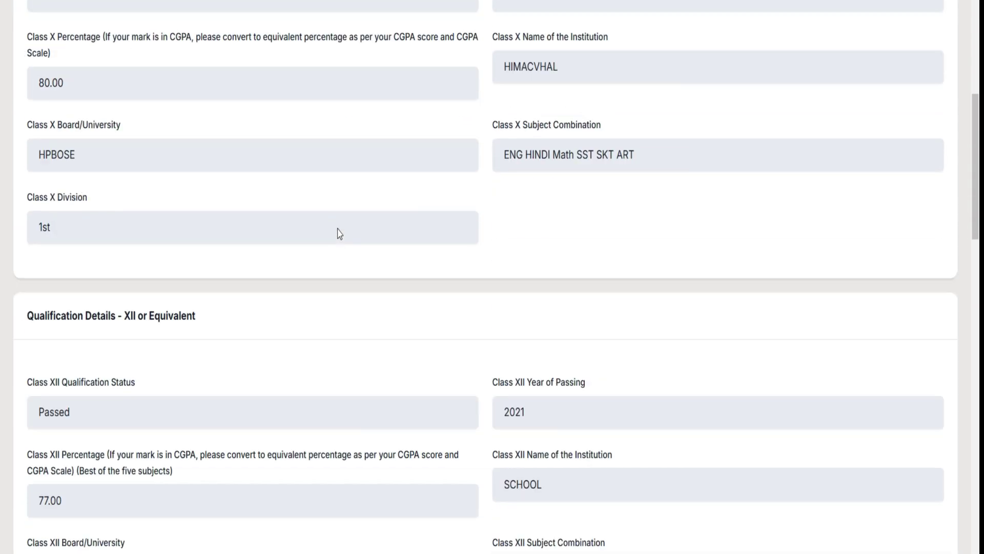
scroll(338, 229, "down", 20)
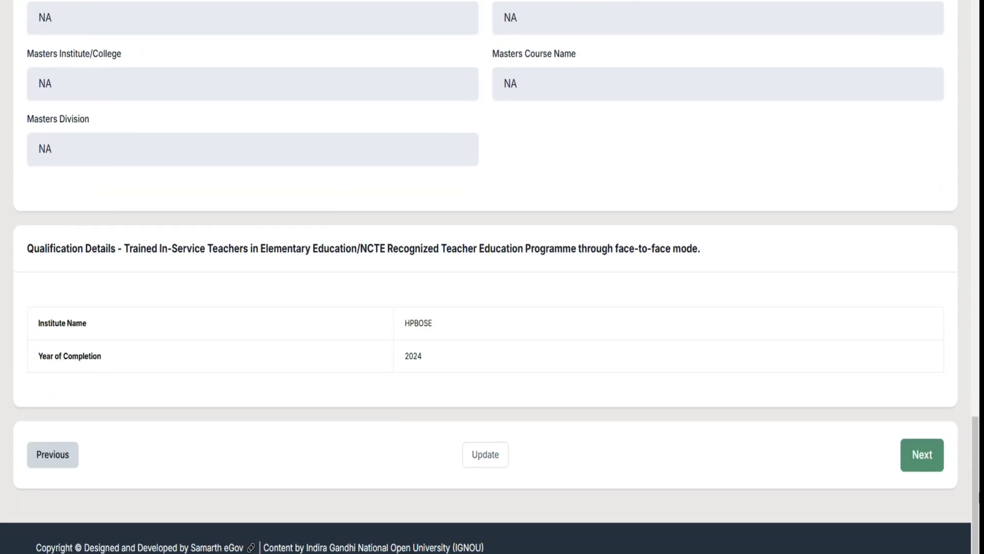
left_click(915, 462)
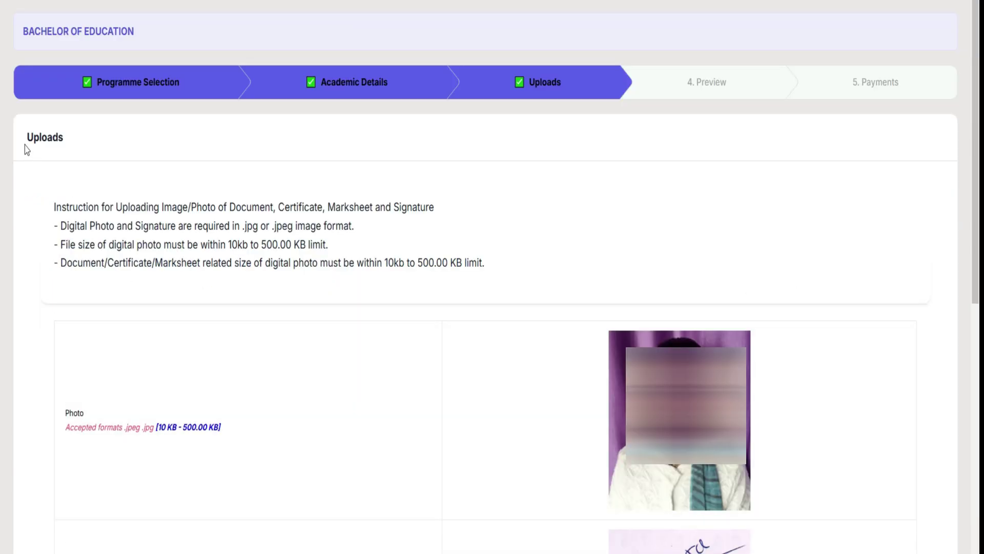
Go over the upload instructions and the documents required for Class X, Class XII, graduation and the teacher education programme.
left_click_drag(25, 146, 94, 147)
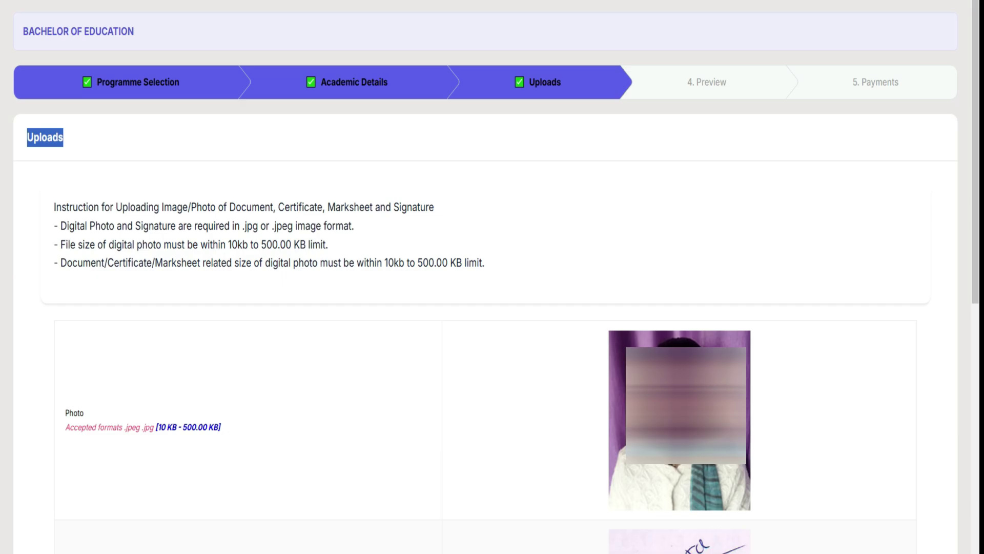
scroll(840, 513, "down", 10)
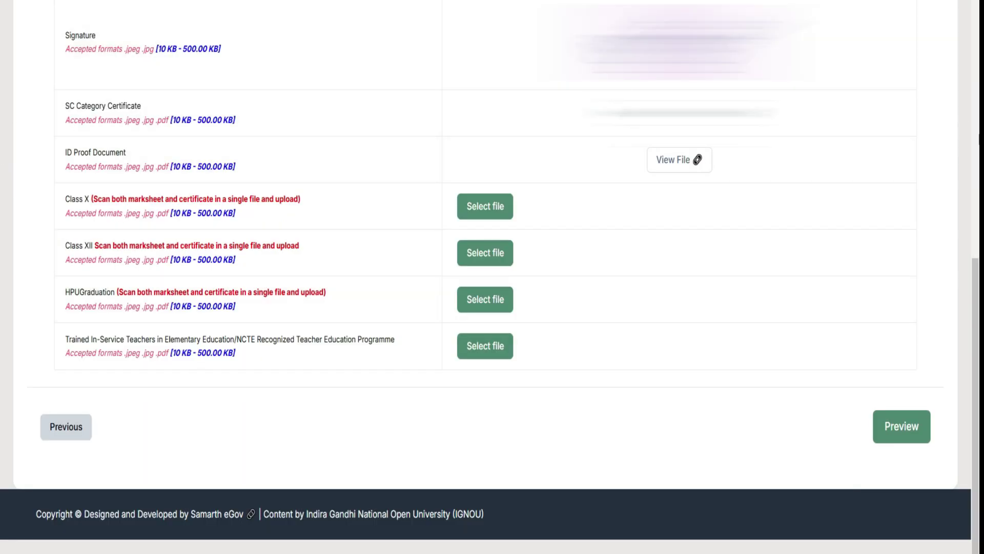
left_click_drag(33, 192, 100, 197)
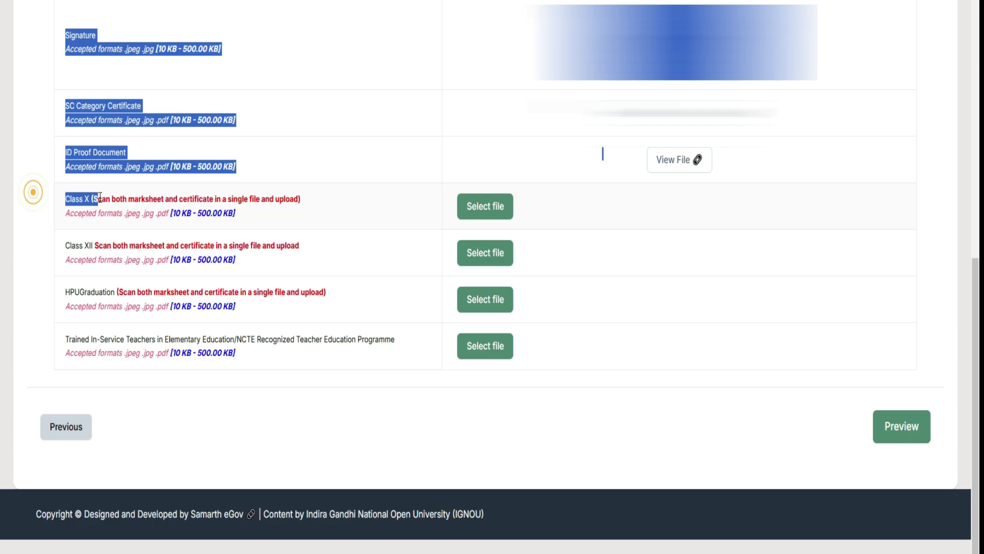
left_click(32, 214)
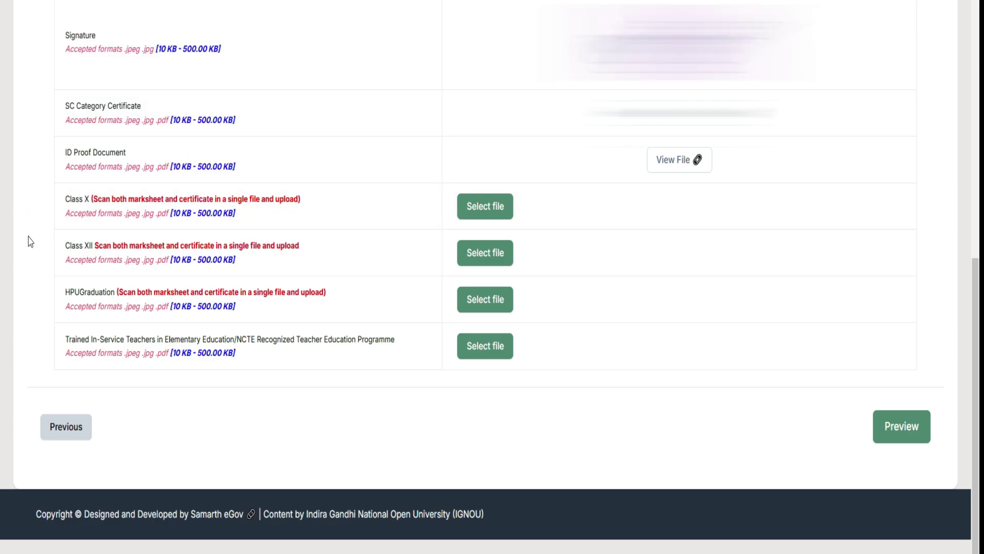
mouse_move(28, 192)
left_mouse_down()
mouse_move(36, 208)
mouse_move(68, 173)
left_mouse_up()
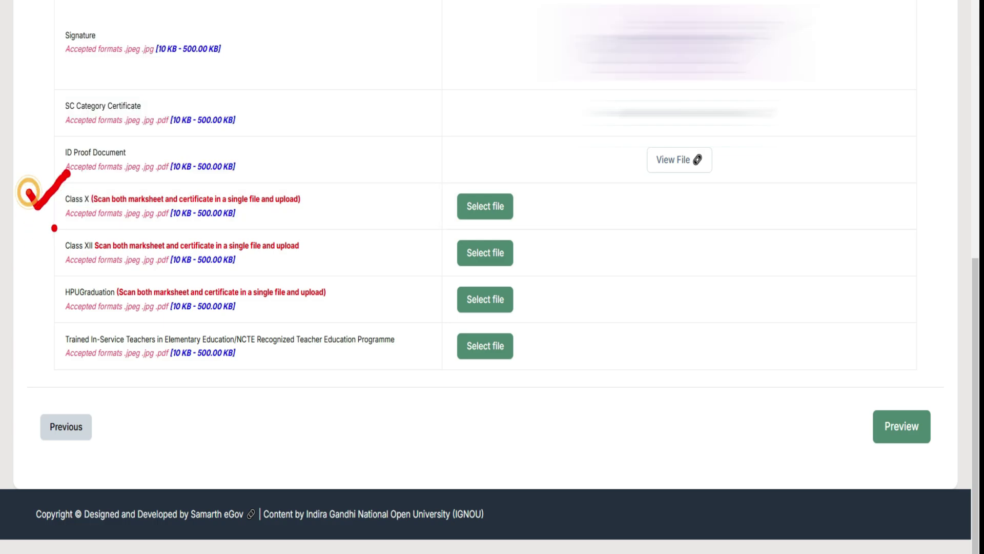
mouse_move(50, 236)
left_mouse_down()
mouse_move(69, 252)
mouse_move(97, 204)
left_mouse_up()
left_click_drag(44, 279, 81, 269)
mouse_move(41, 336)
left_mouse_down()
mouse_move(42, 350)
mouse_move(119, 261)
left_mouse_up()
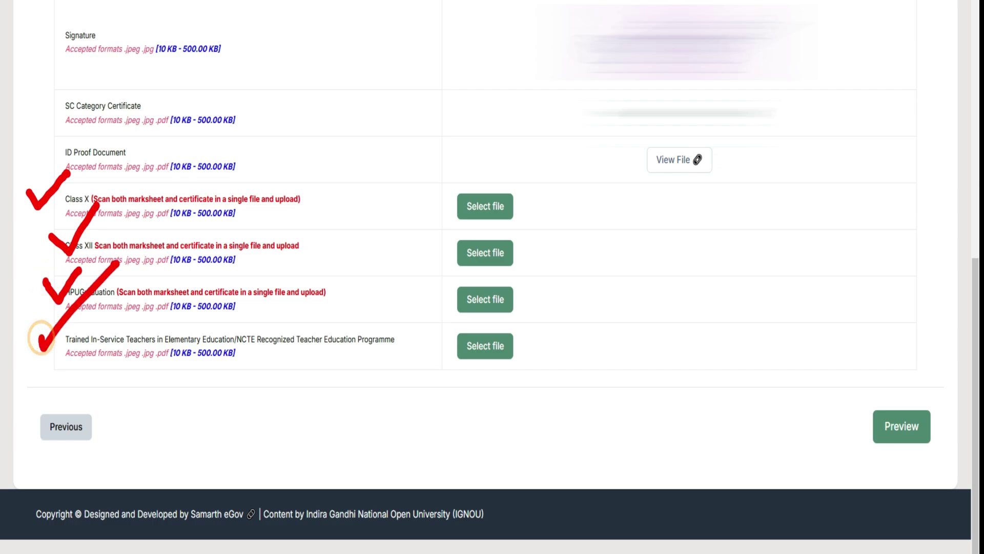
Continue from the document uploads to the preview of the Bachelor of Education application.
mouse_move(850, 410)
left_mouse_down()
mouse_move(897, 480)
mouse_move(948, 431)
mouse_move(932, 405)
mouse_move(898, 399)
mouse_move(845, 410)
left_mouse_up()
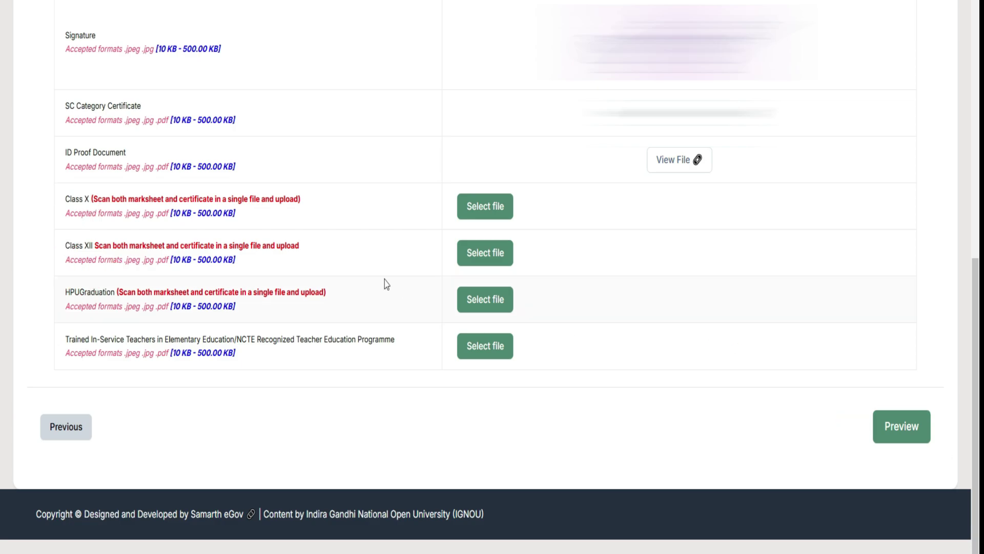
left_click(902, 426)
left_click_drag(676, 124, 727, 92)
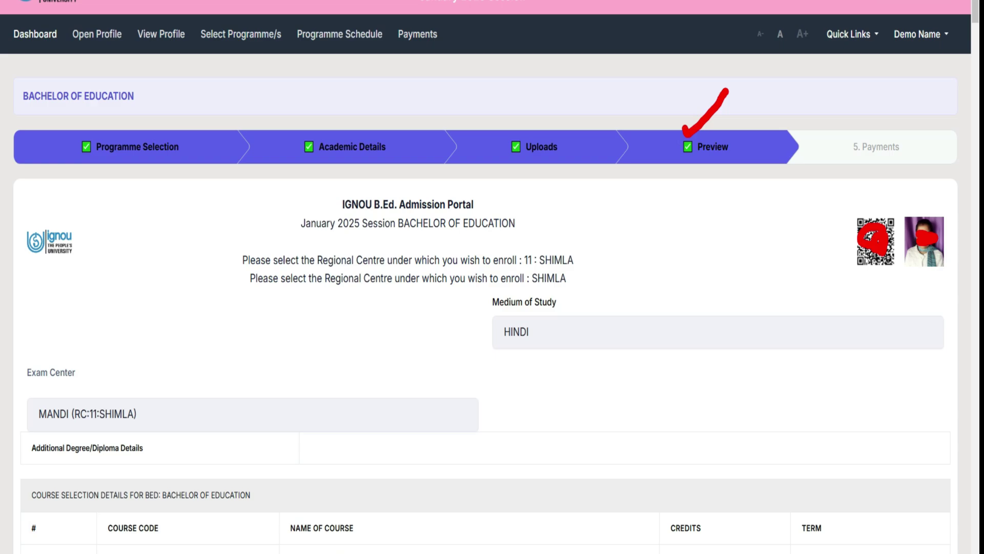
Review the Bachelor of Education application preview through to the form declaration and submit it.
scroll(549, 396, "down", 20)
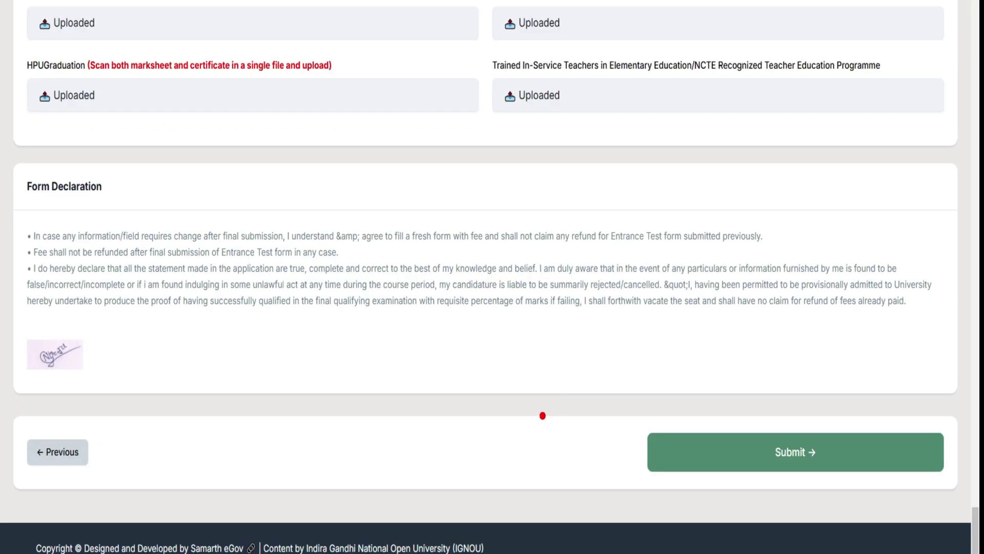
left_click_drag(541, 413, 970, 507)
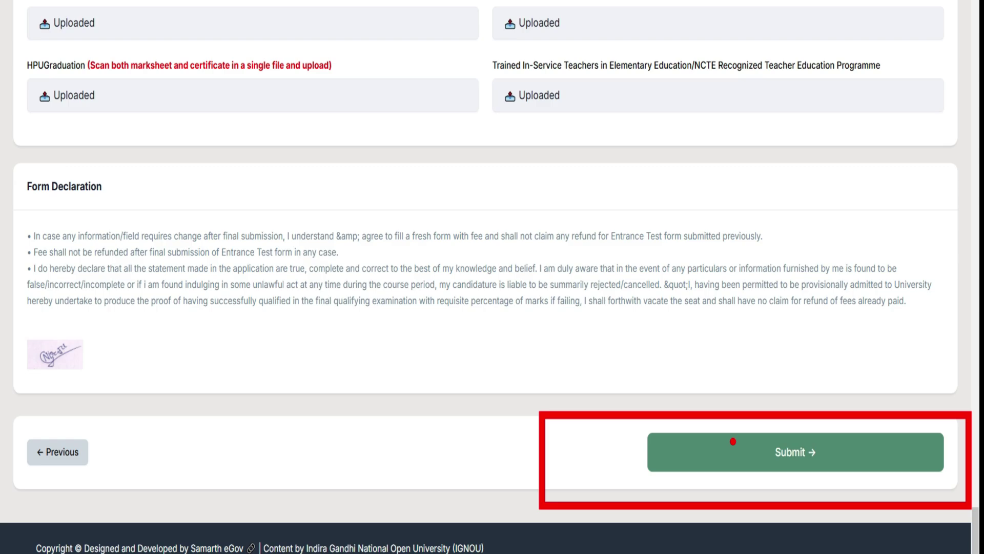
left_click_drag(732, 439, 764, 398)
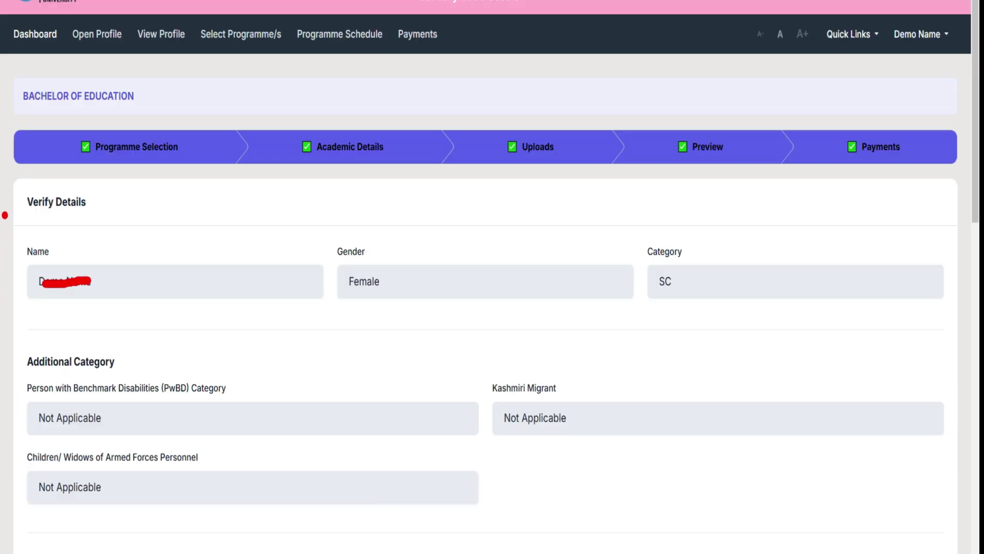
Tick every statement verifying the personal details, address and category, plus all the declarations on refunds, eligibility and final submission.
mouse_move(7, 193)
left_mouse_down()
mouse_move(19, 209)
mouse_move(41, 177)
left_mouse_up()
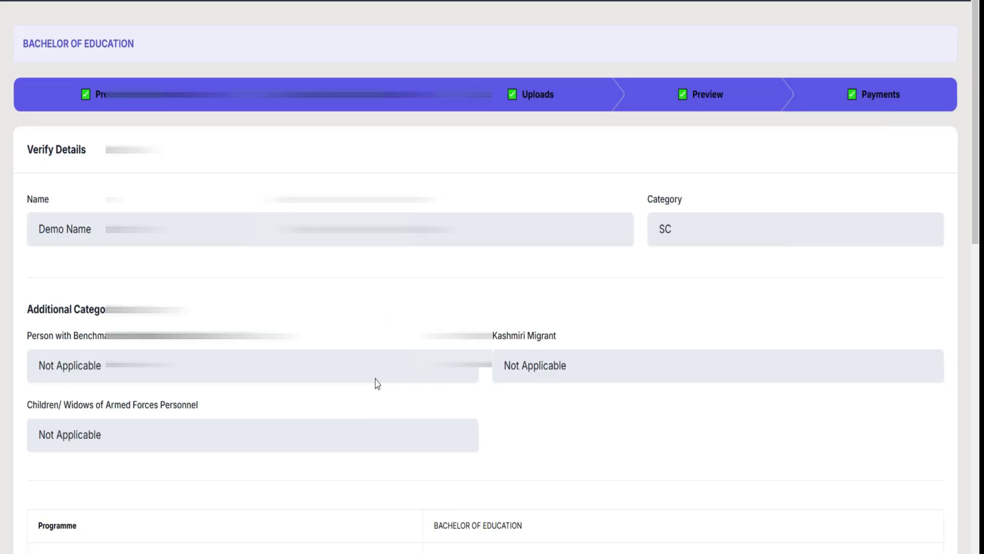
scroll(1, 165, "down", 15)
left_click_drag(18, 54, 324, 47)
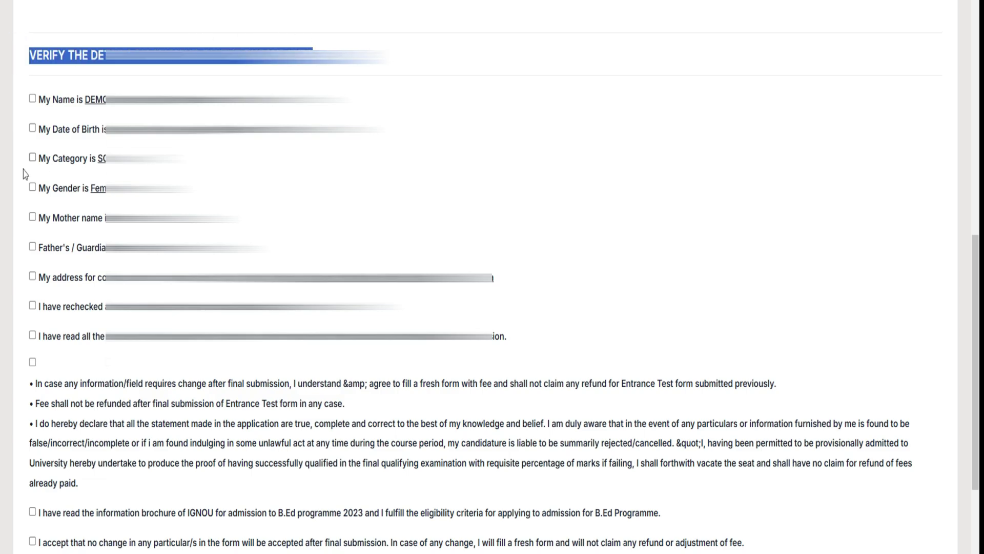
left_click(32, 99)
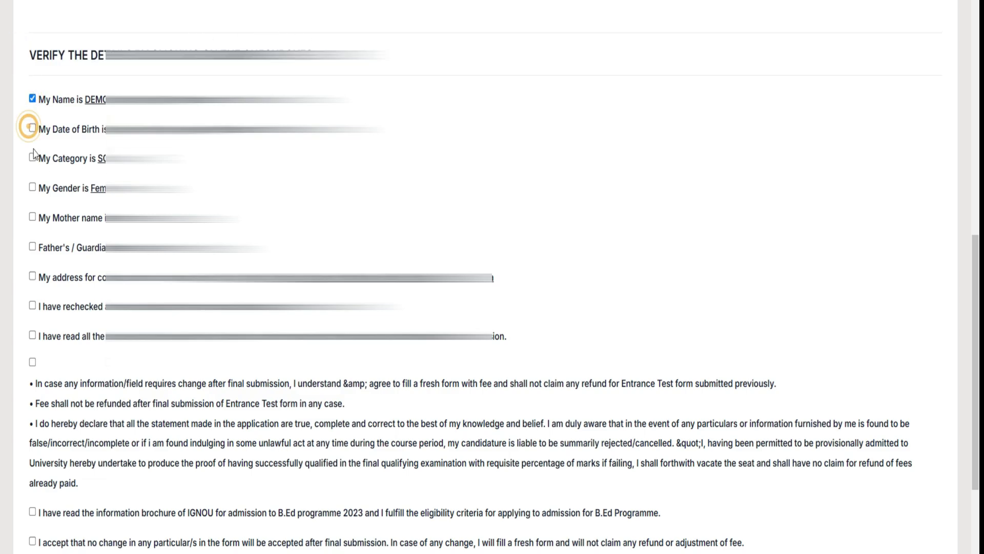
left_click(32, 127)
left_click(33, 157)
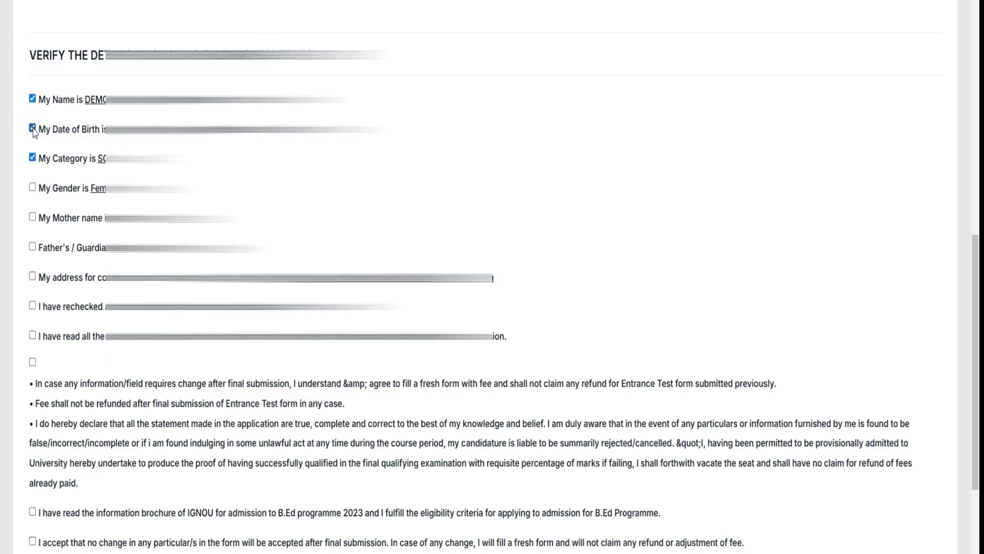
left_click(32, 187)
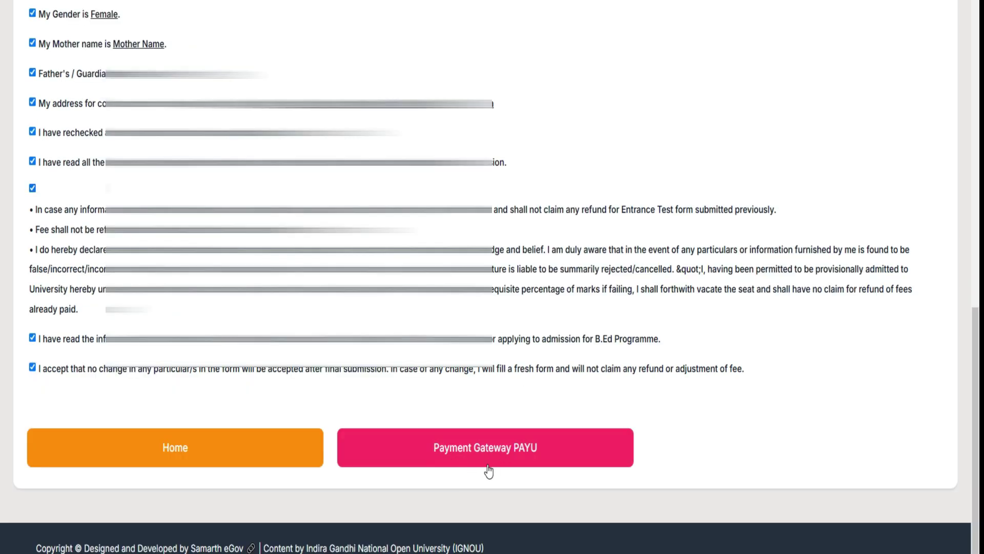
Proceed to the PayU payment gateway for the application fee and show the available payment methods.
left_click(489, 469)
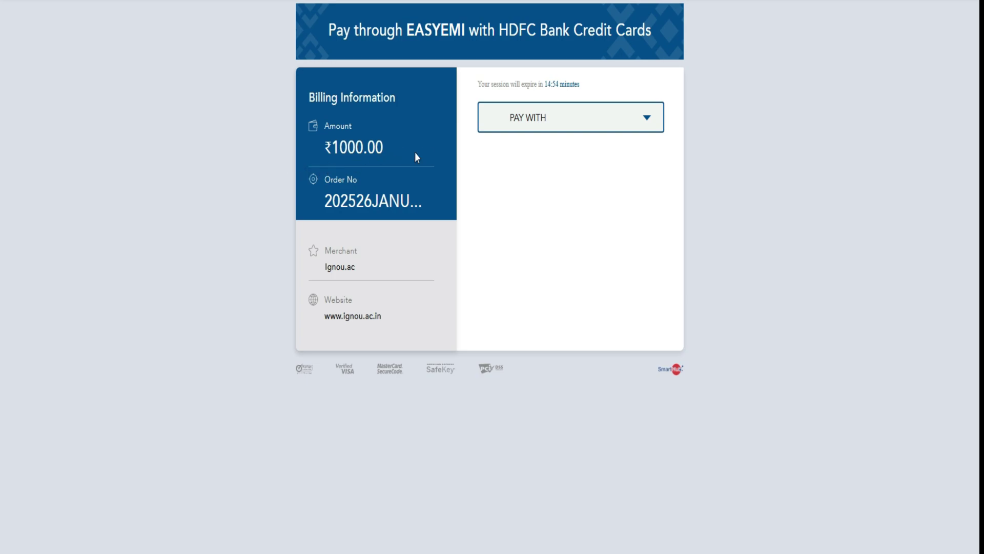
left_click(546, 129)
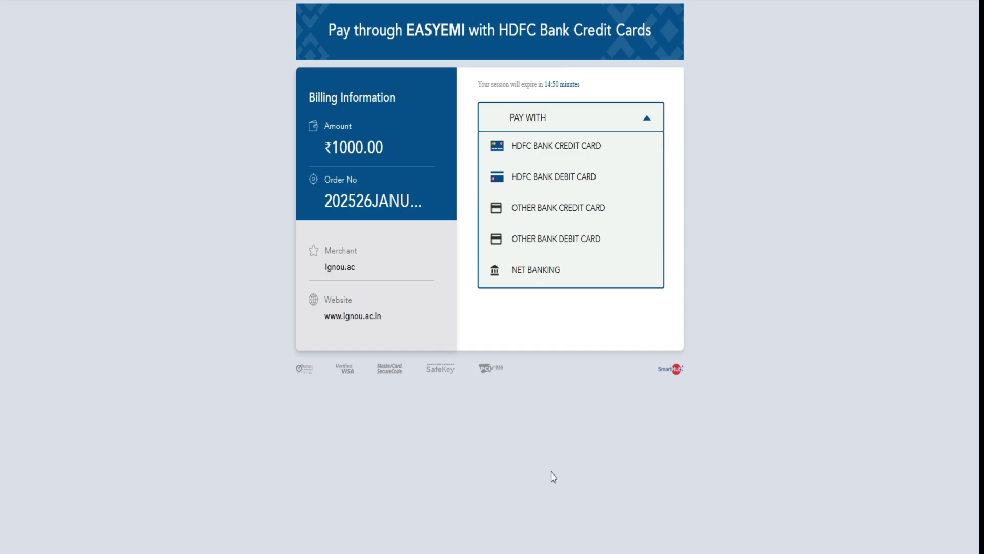
left_click(731, 228)
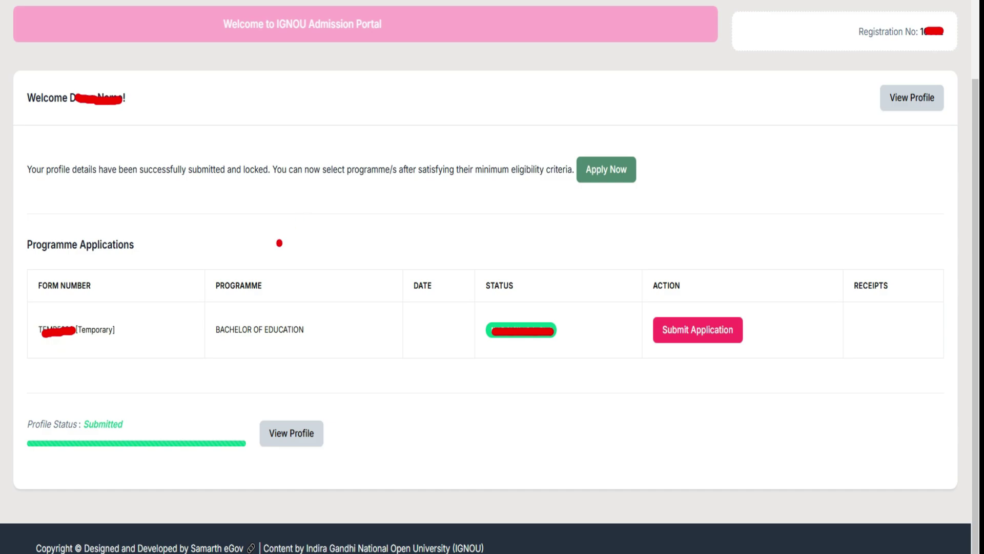
mouse_move(867, 311)
left_mouse_down()
mouse_move(869, 318)
mouse_move(896, 279)
left_mouse_up()
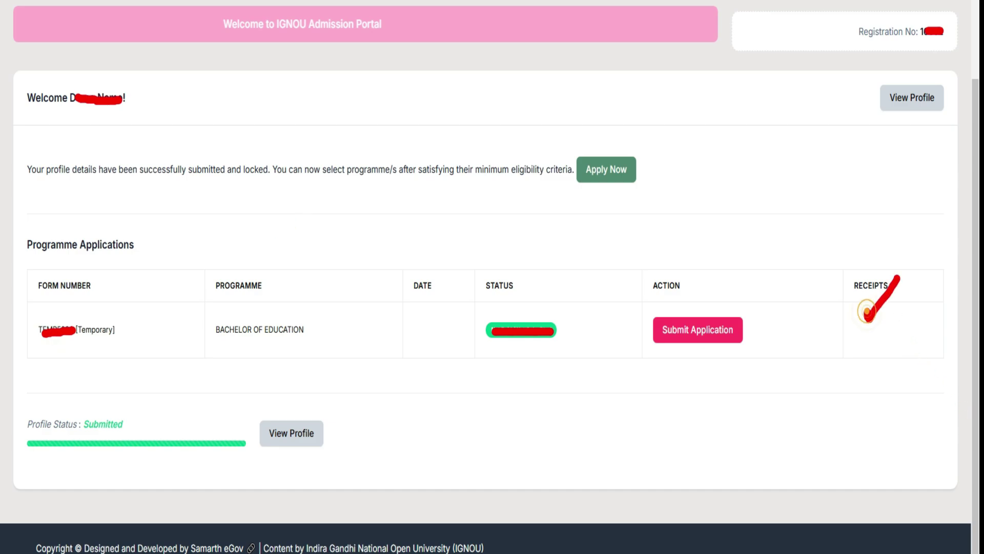